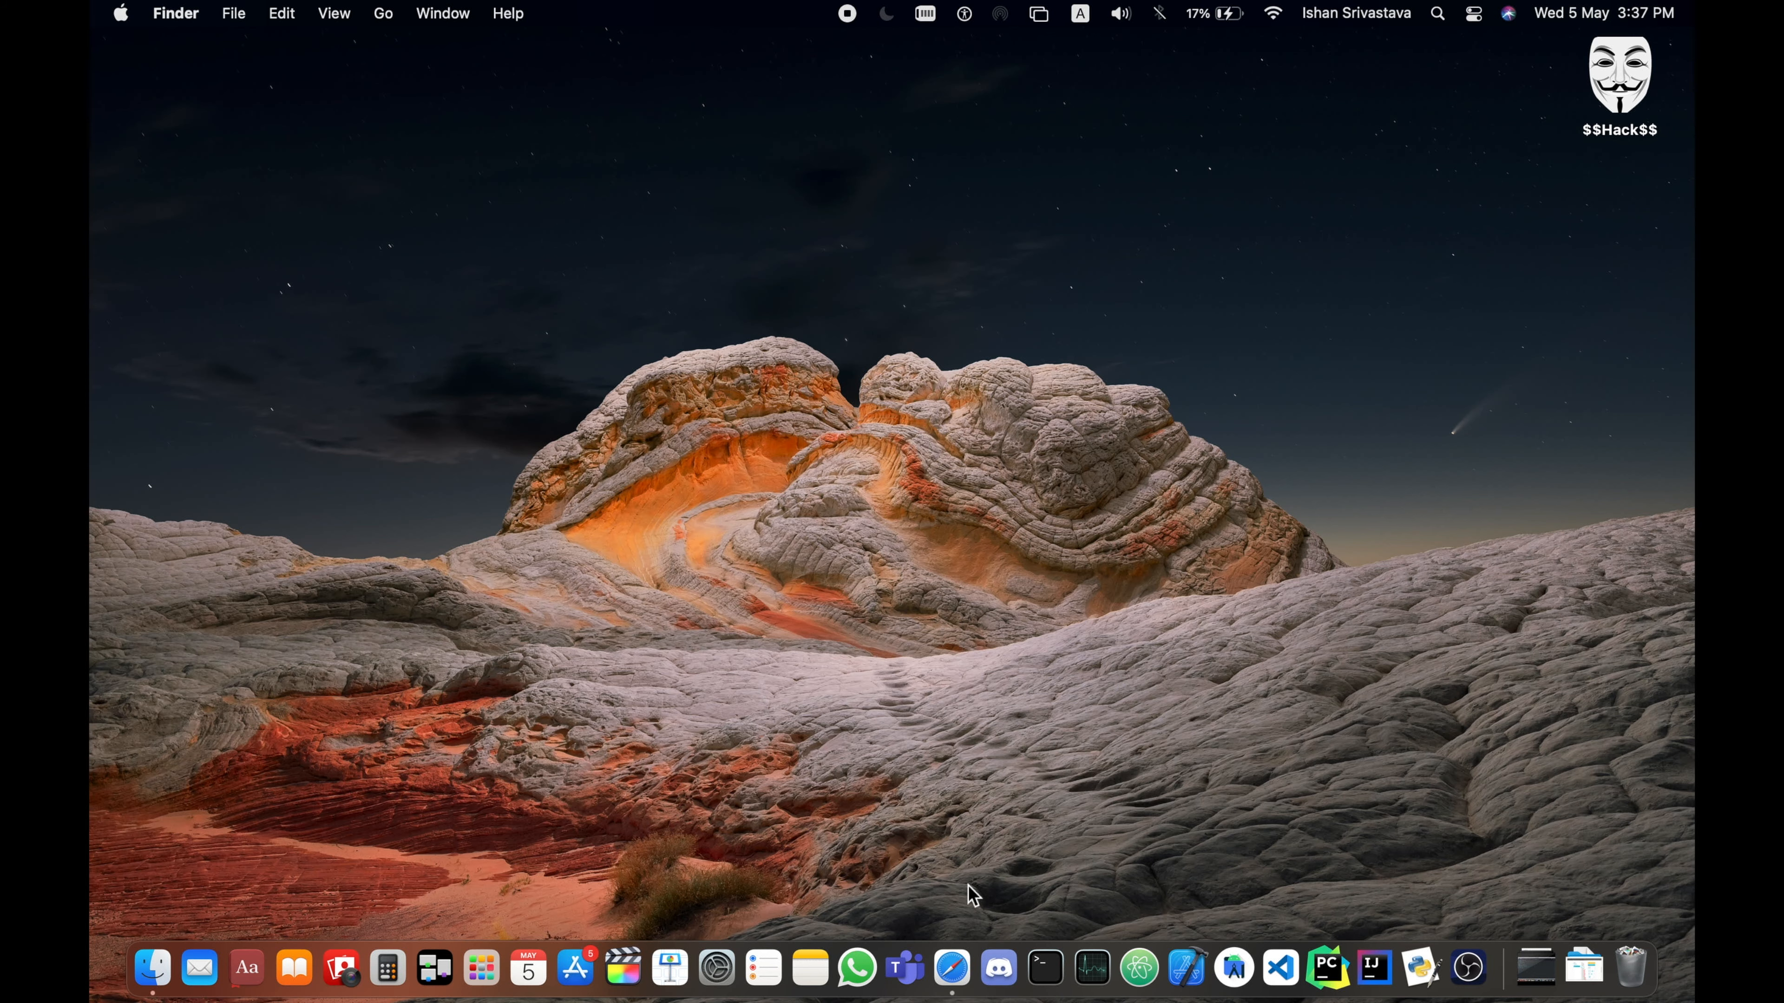
- Open Safari and look through the second page of installed applications in Launchpad
{"action": "left_click", "coordinate": [952, 970]}
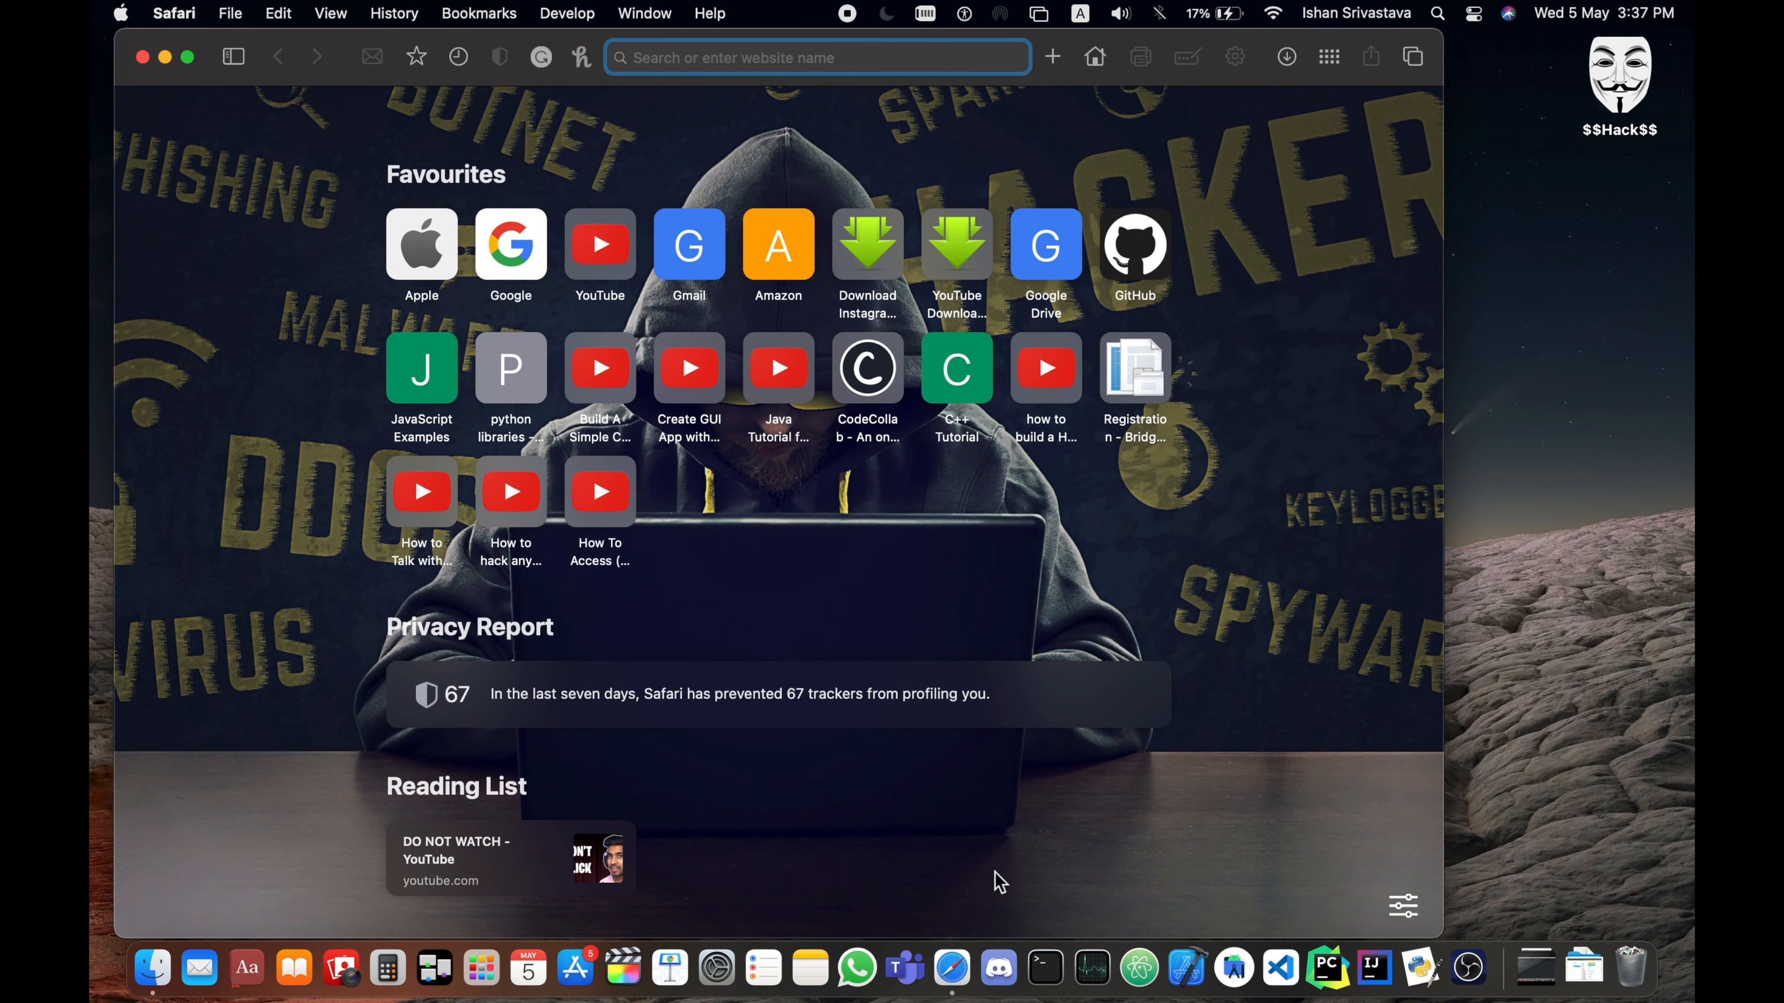
{"action": "left_click", "coordinate": [481, 968]}
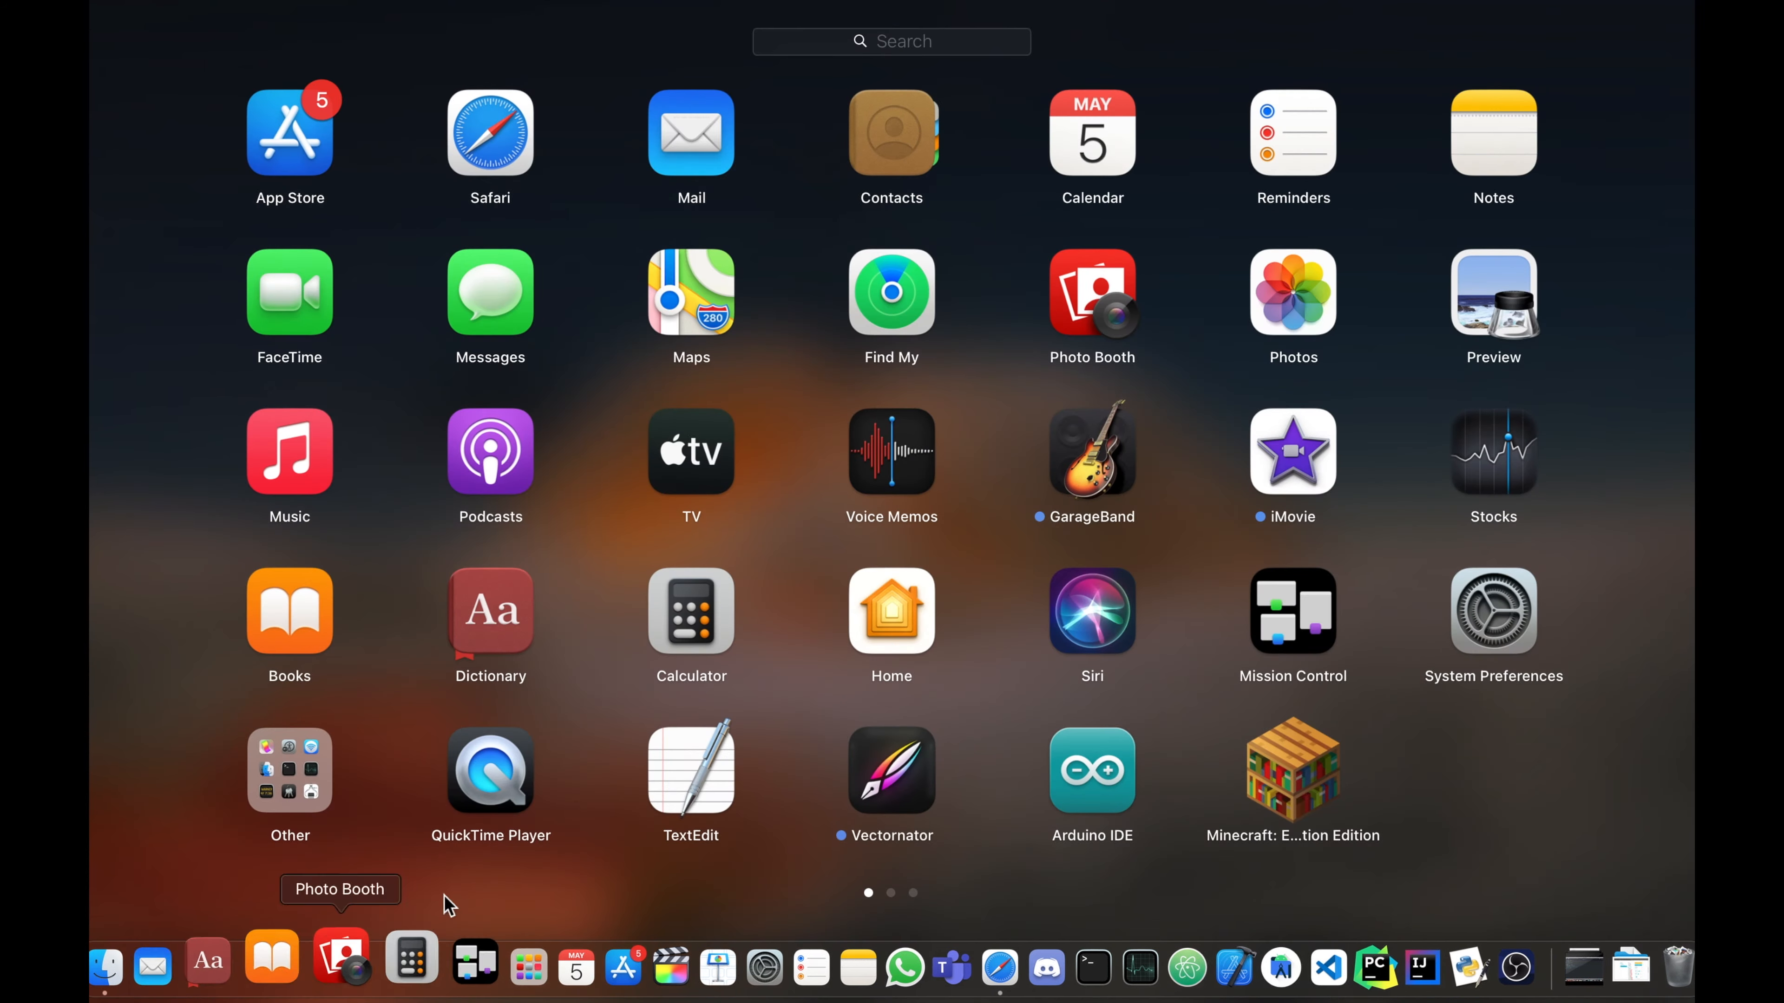
{"action": "left_click_drag", "start_coordinate": [1425, 781], "coordinate": [1324, 786]}
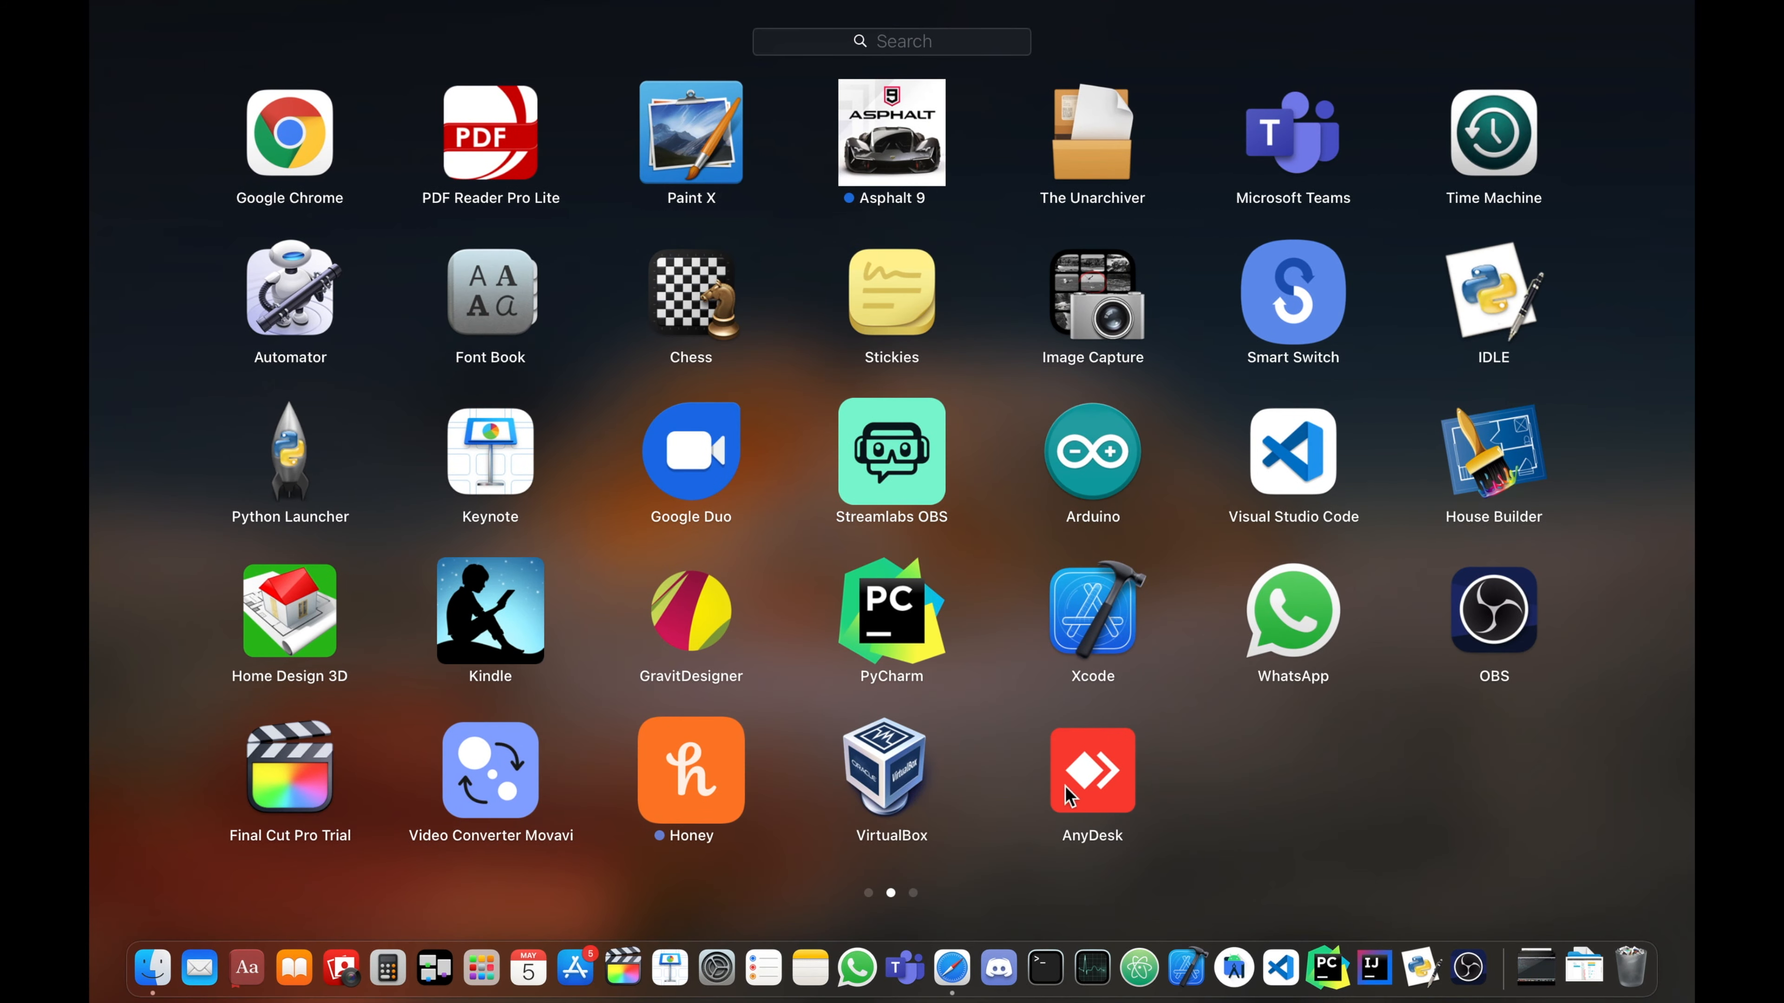
- Switch to Safari and search the web for "kali linux virtual box"
{"action": "left_click", "coordinate": [952, 968]}
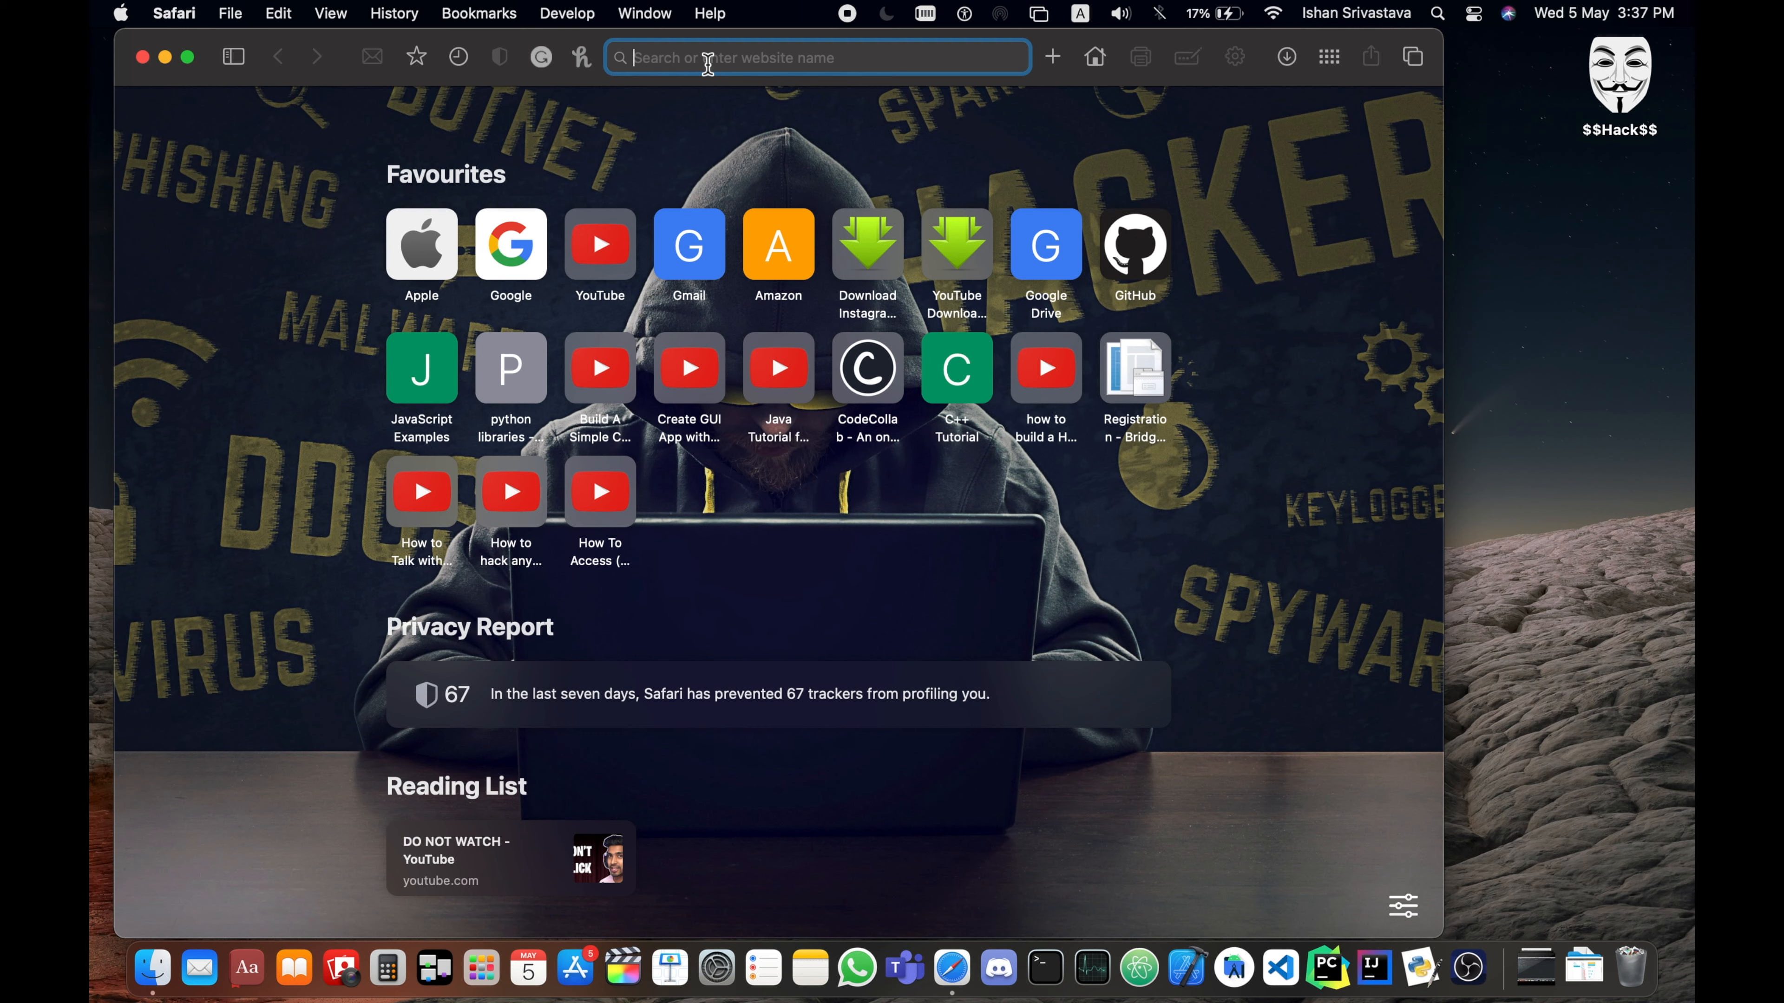
{"action": "type", "text": "kali linu"}
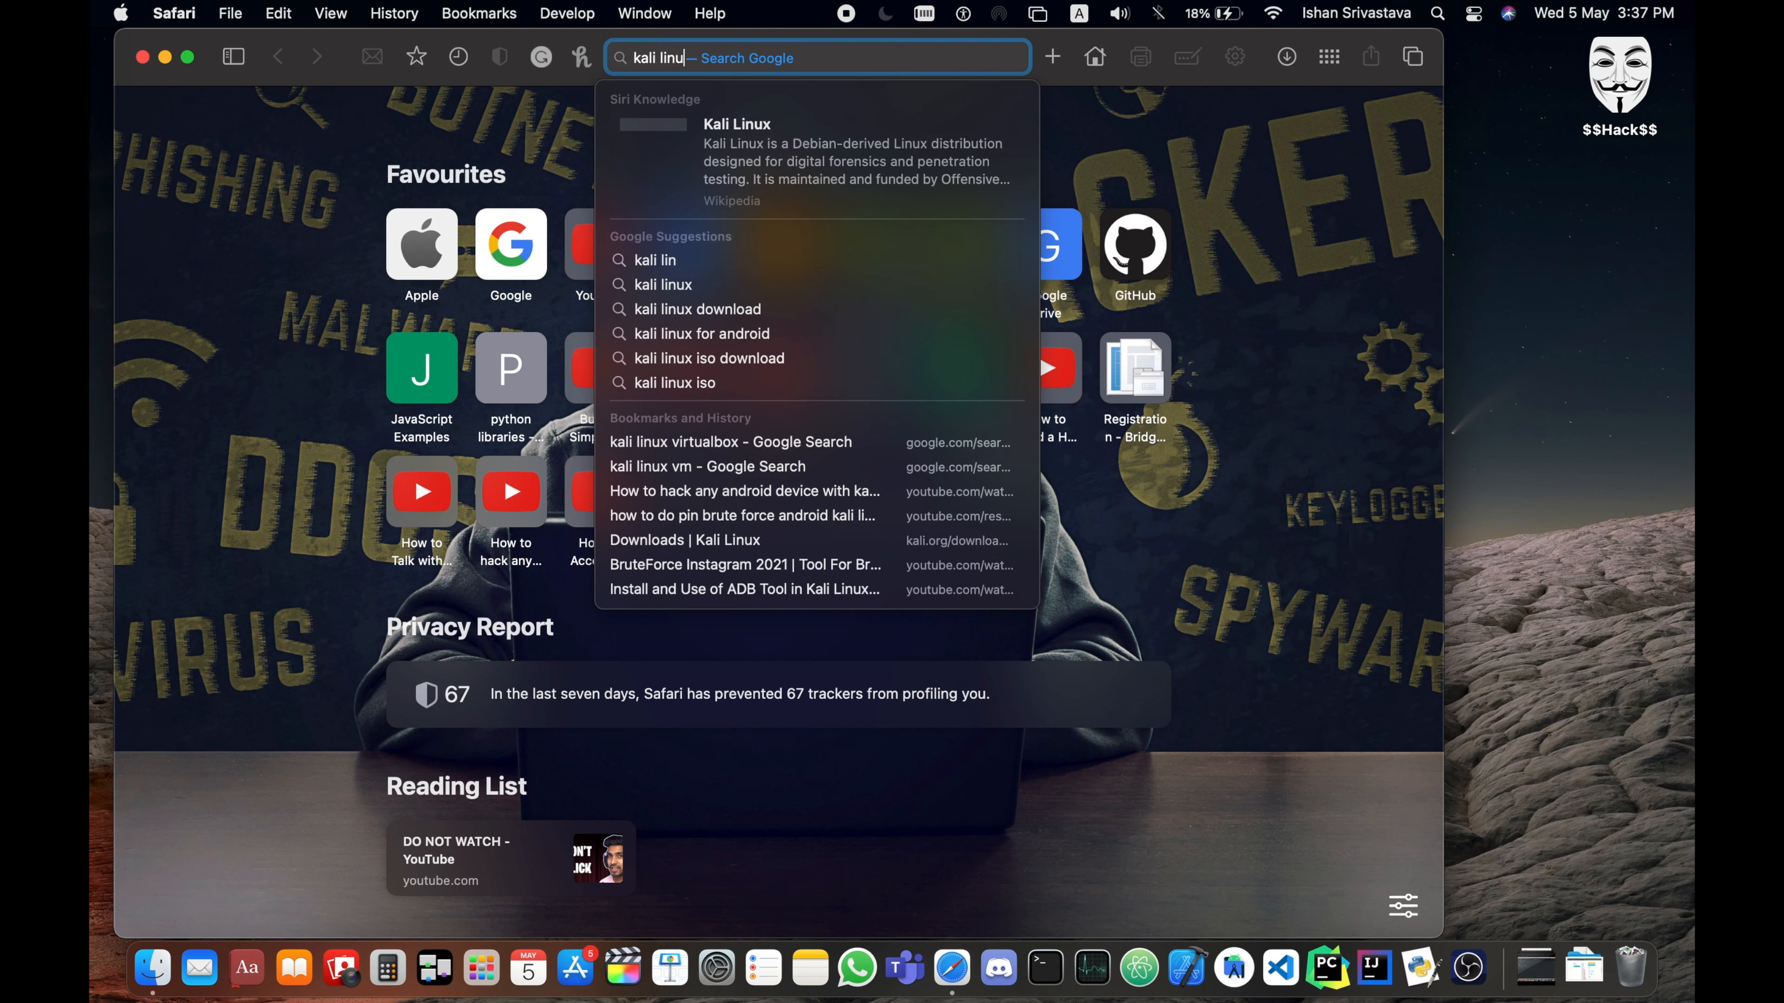
{"action": "type", "text": "x vir"}
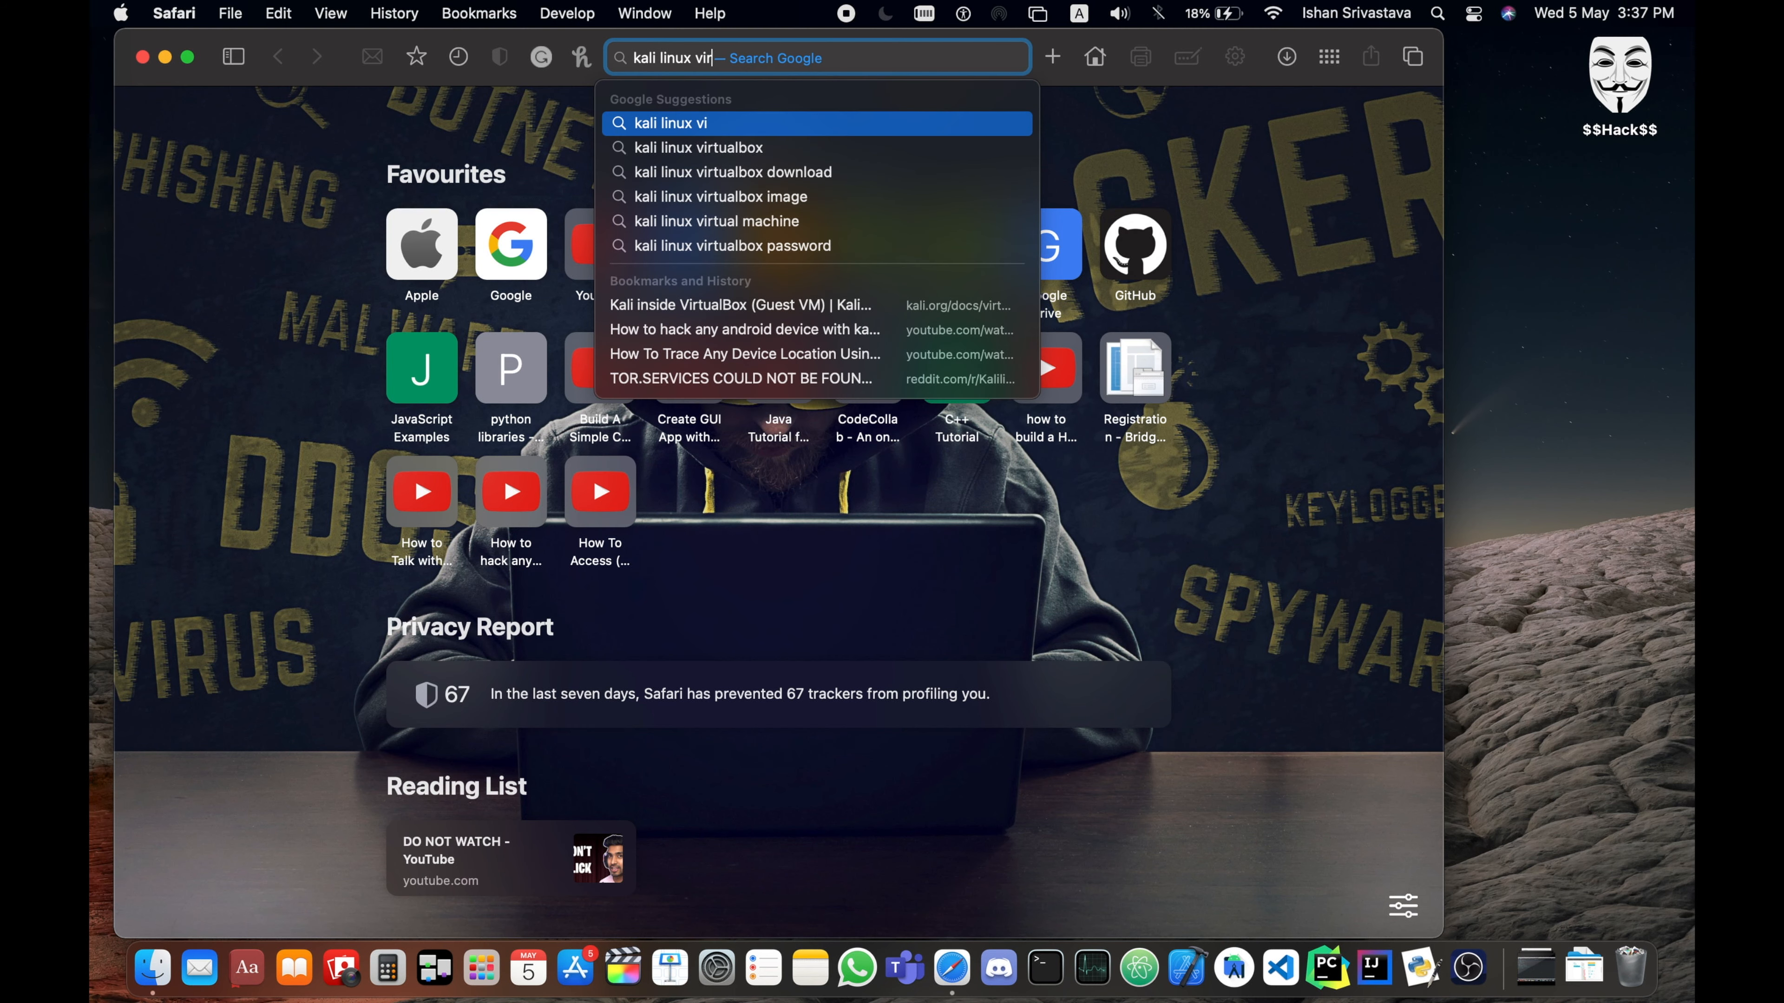
{"action": "type", "text": "tual box"}
{"action": "key", "text": "Return"}
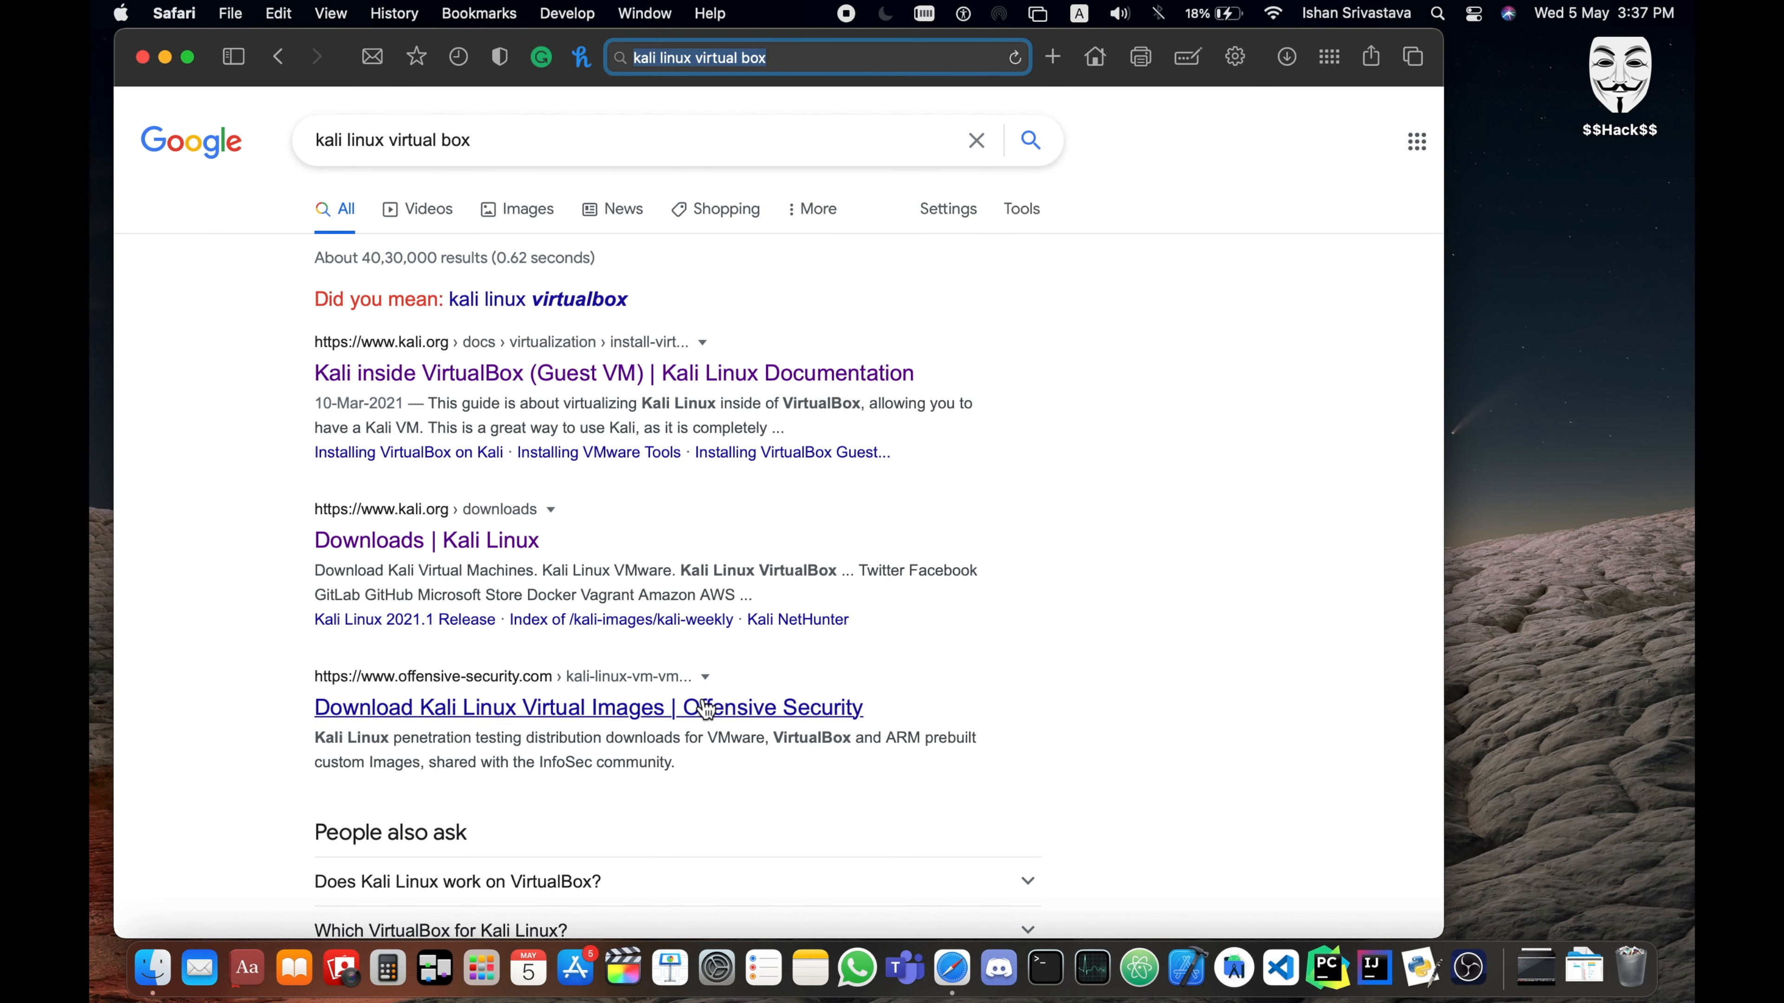
- Open the Offensive Security page for Kali Linux virtual images and expand the Kali Linux VirtualBox Images section
{"action": "left_click", "coordinate": [716, 720], "text": "super"}
{"action": "left_click", "coordinate": [1035, 105]}
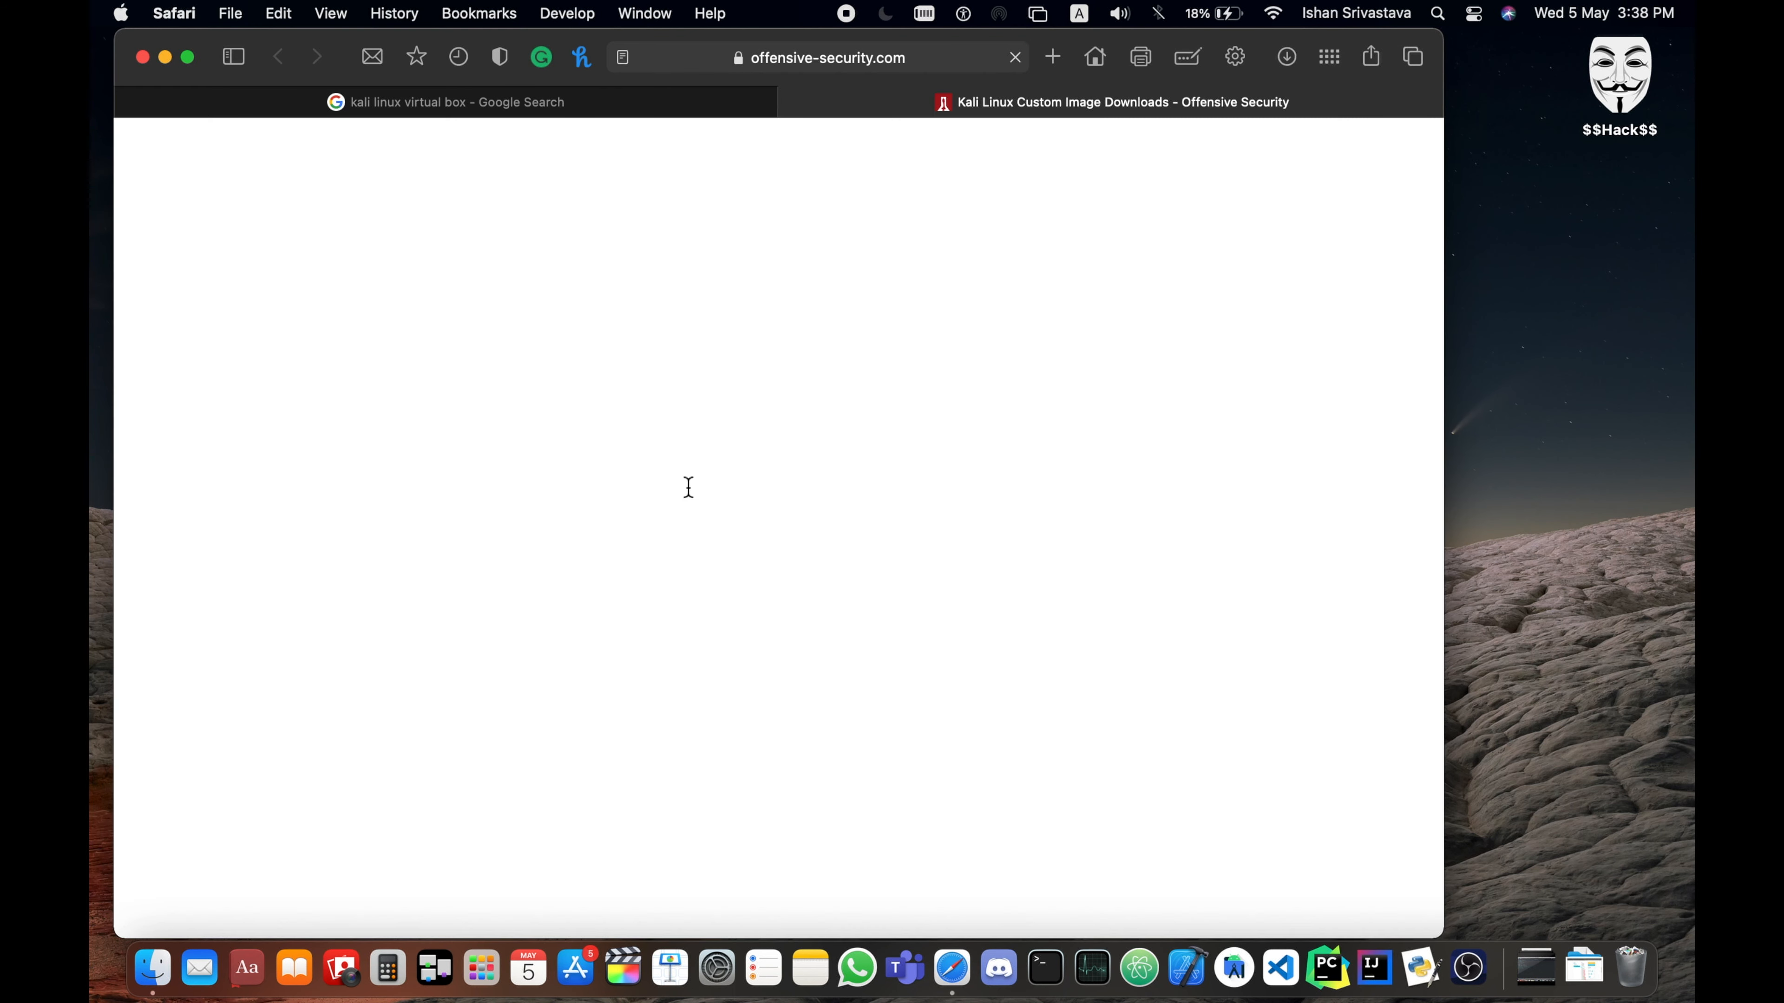
{"action": "scroll", "coordinate": [688, 488], "scroll_direction": "down", "scroll_amount": 7}
{"action": "left_click", "coordinate": [379, 629]}
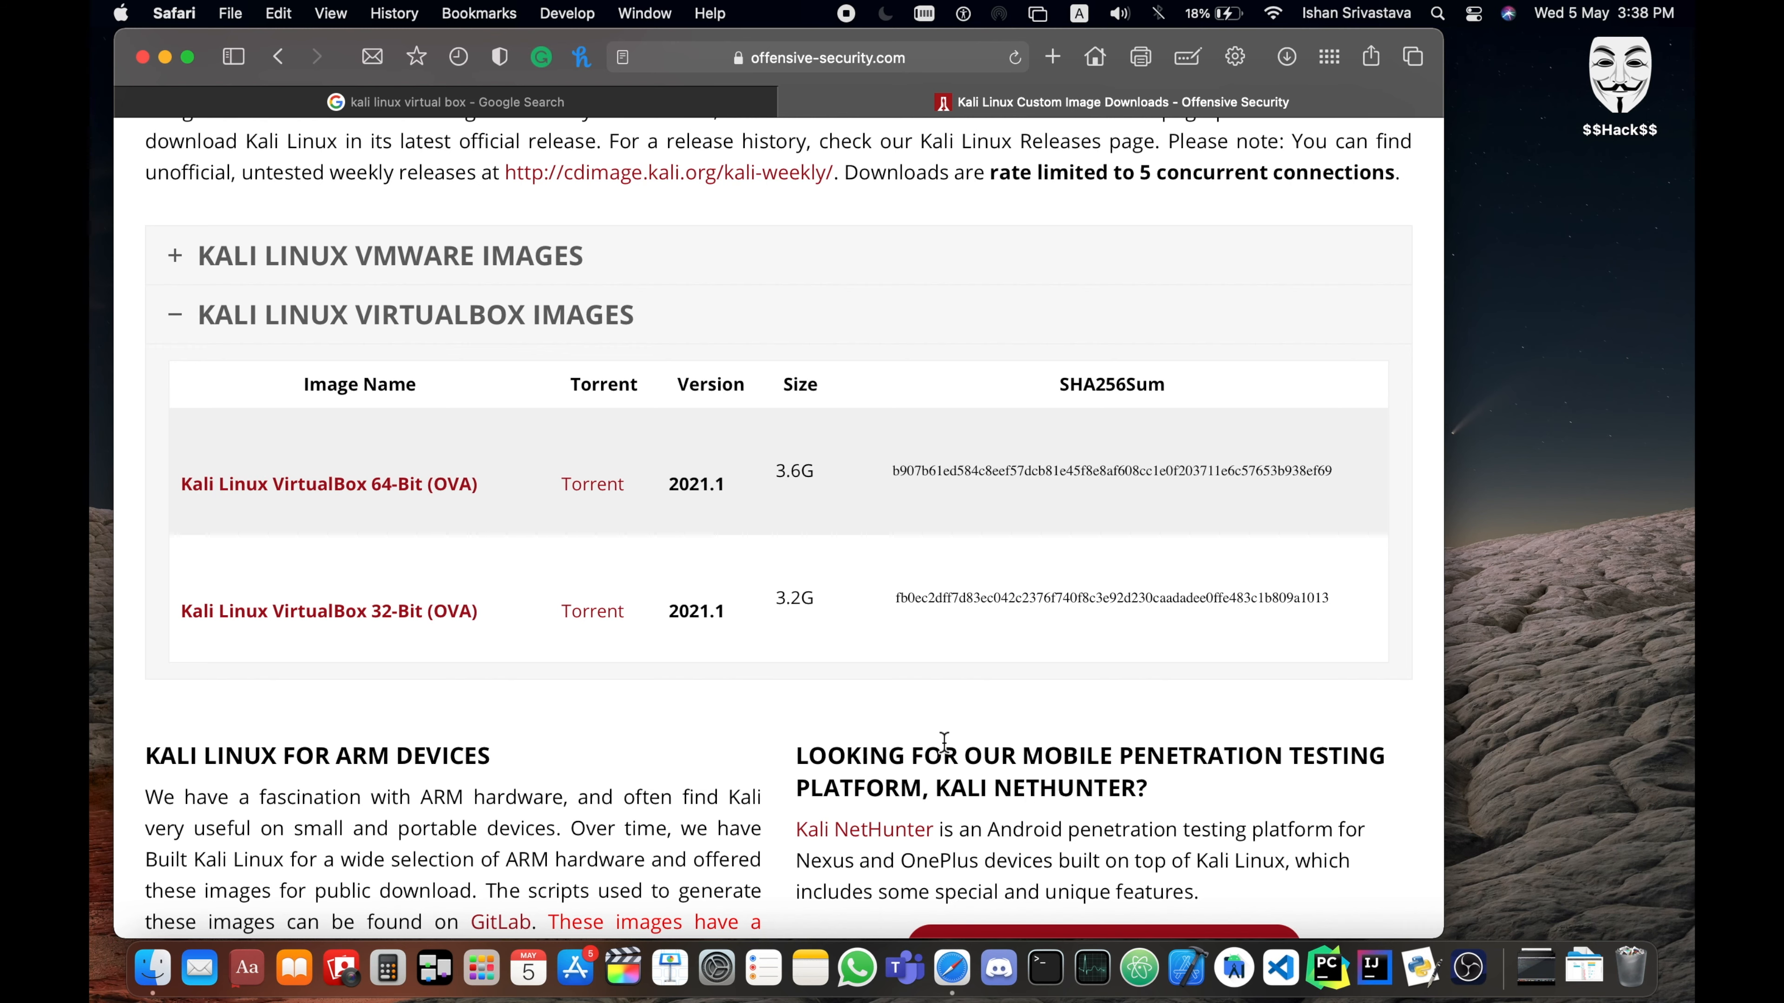
- Switch to Finder and open kali-linux-2021.1-vbox-amd64.ova from the Downloads folder in VirtualBox
{"action": "left_click", "coordinate": [158, 968]}
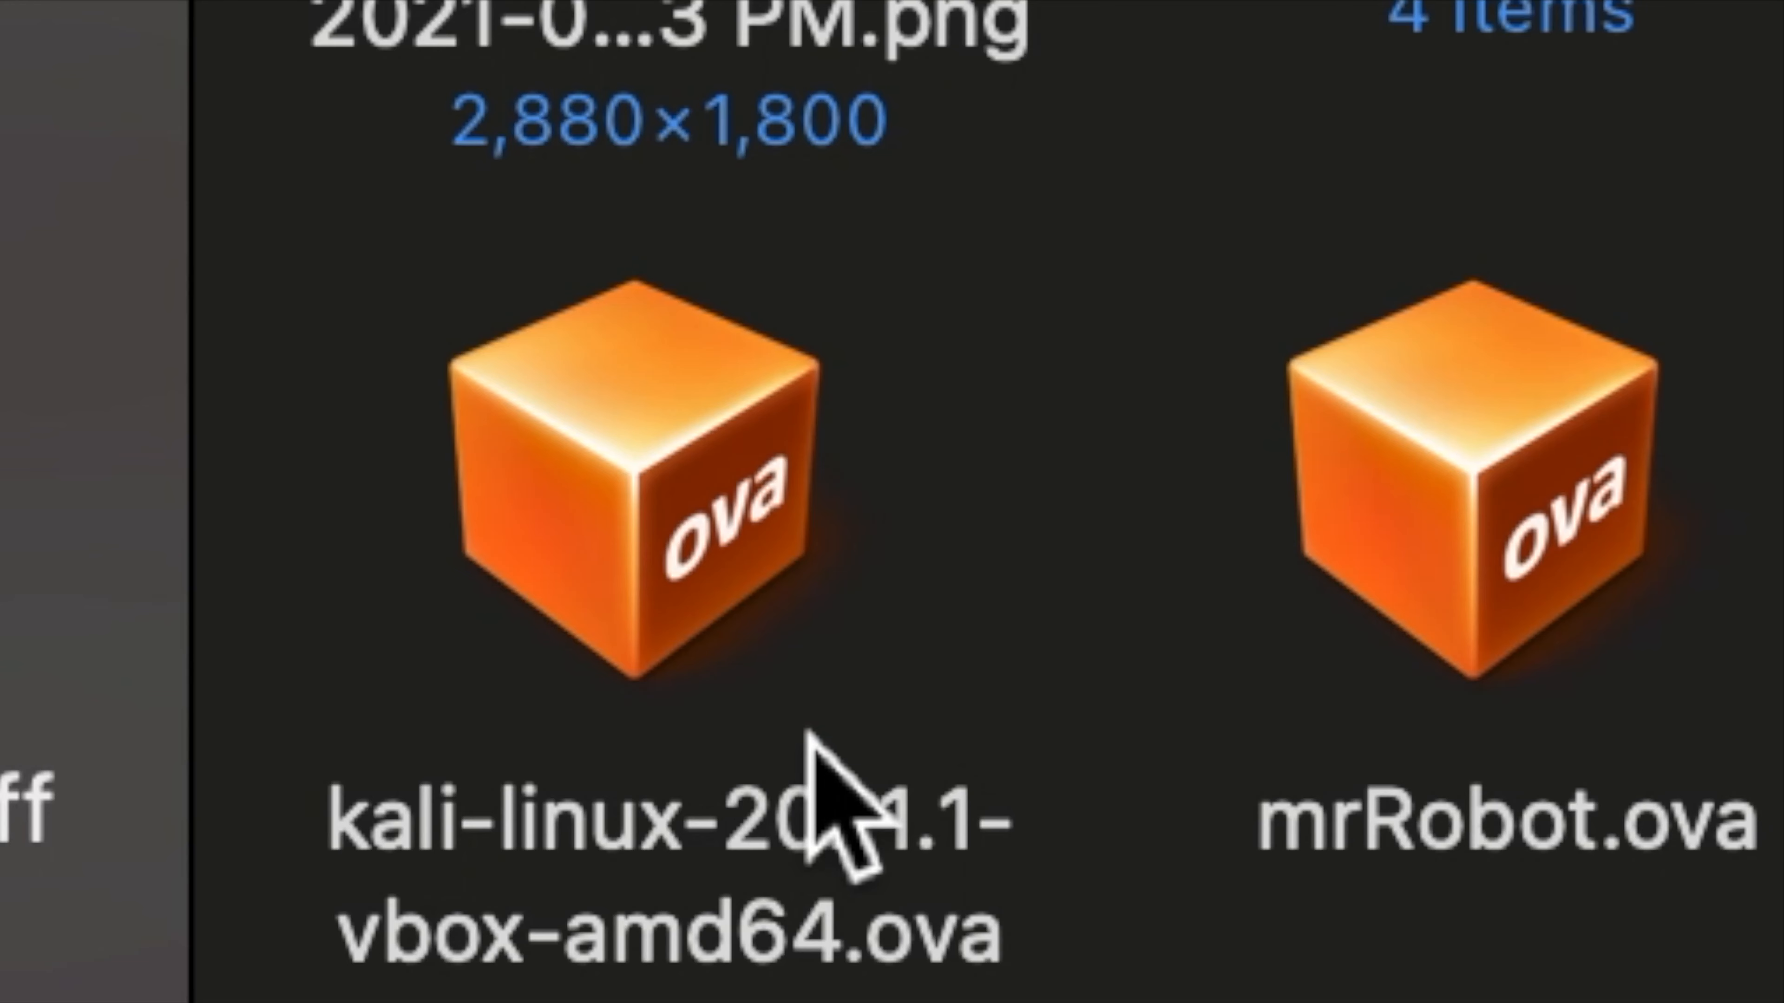
{"action": "scroll", "coordinate": [816, 737], "scroll_direction": "down", "scroll_amount": 2}
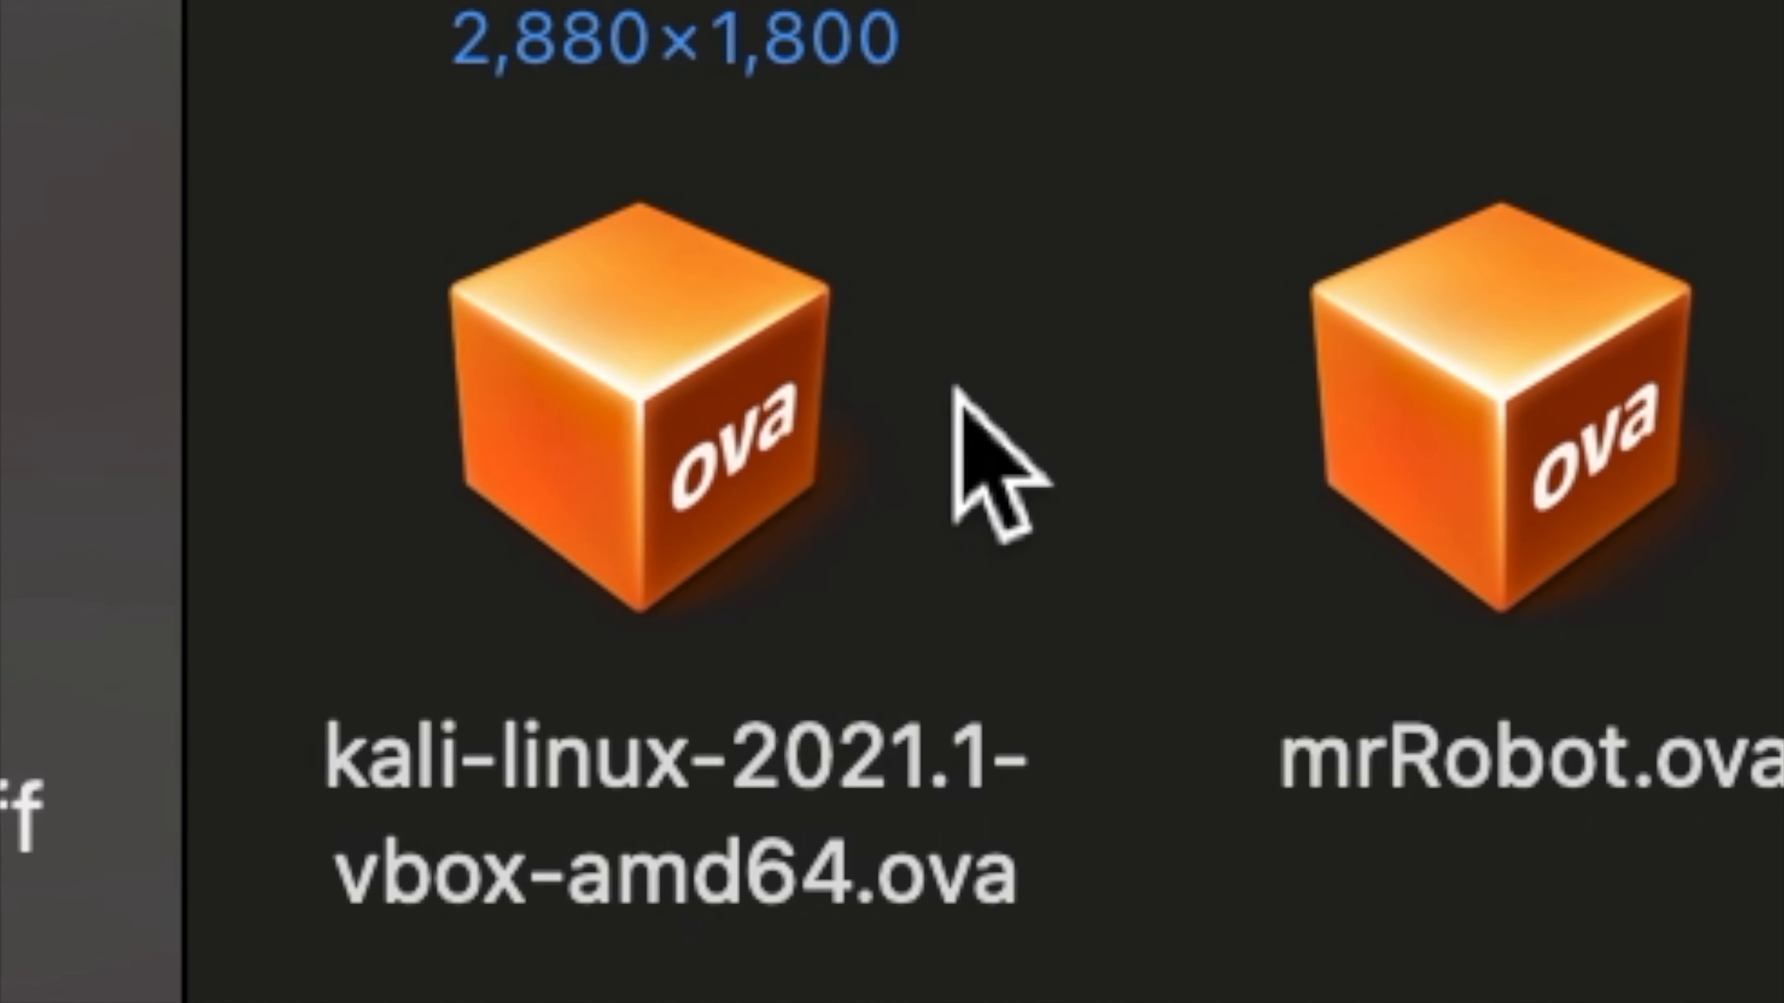
{"action": "left_click", "coordinate": [755, 352]}
{"action": "left_click", "coordinate": [863, 365]}
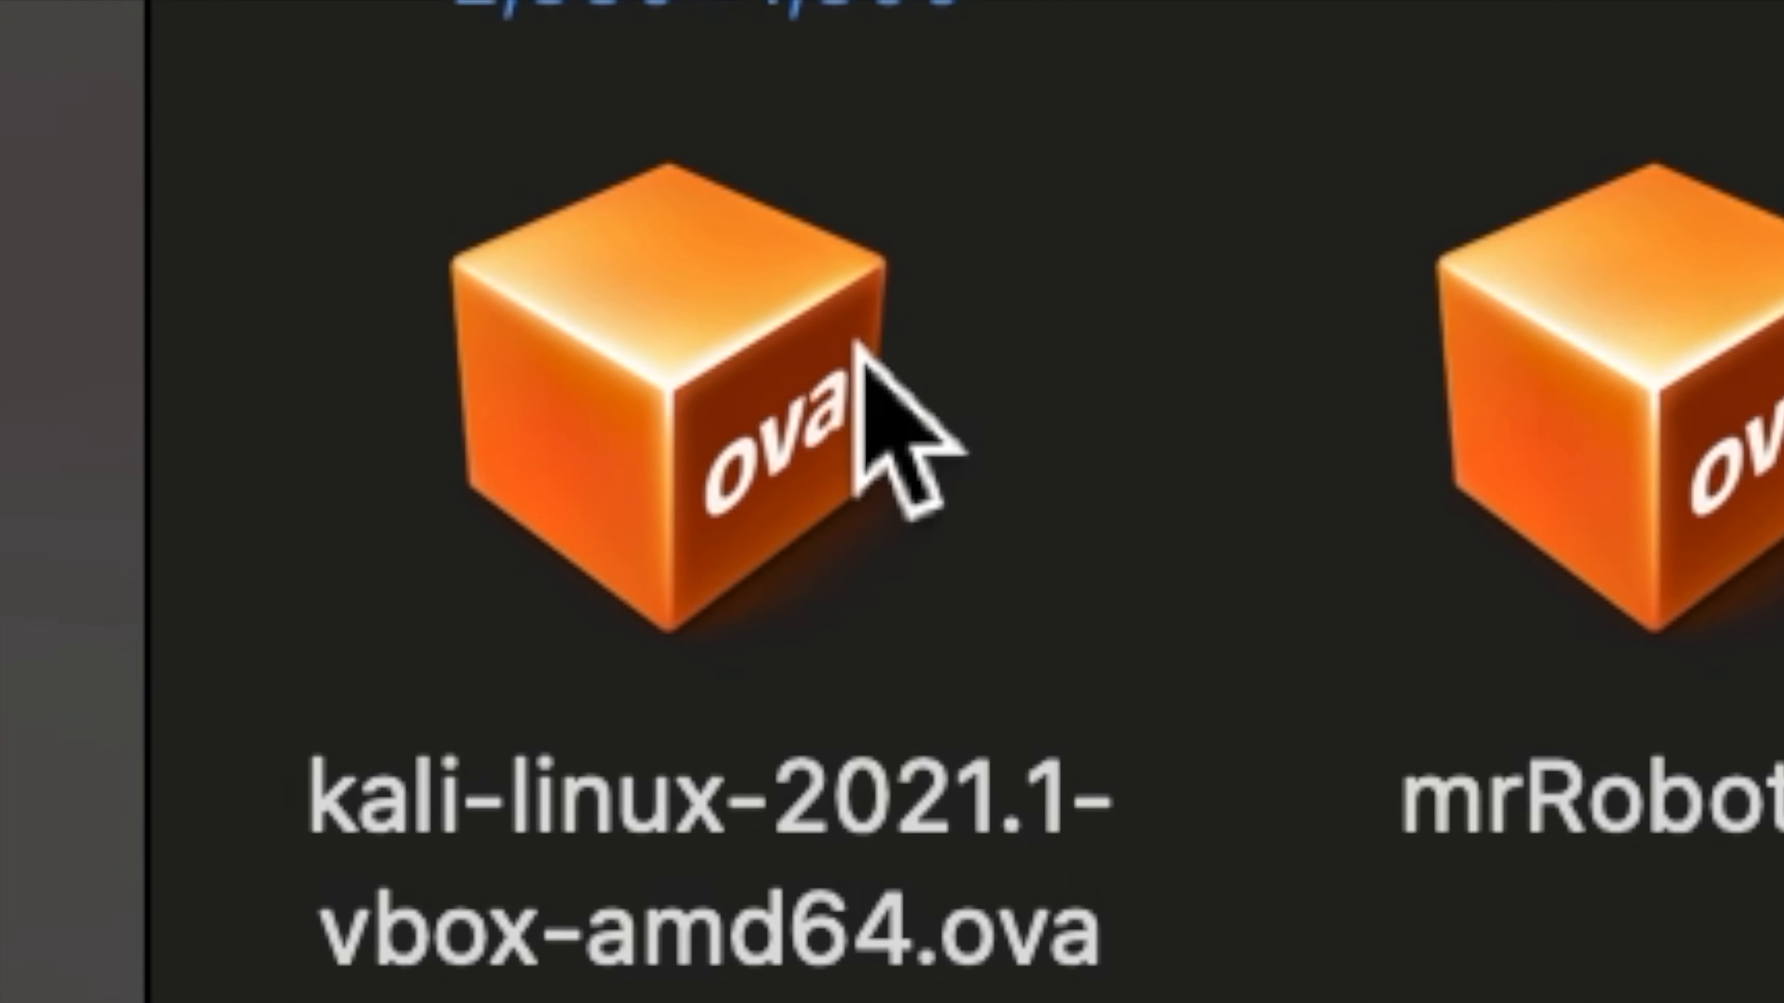
{"action": "double_click", "coordinate": [888, 334]}
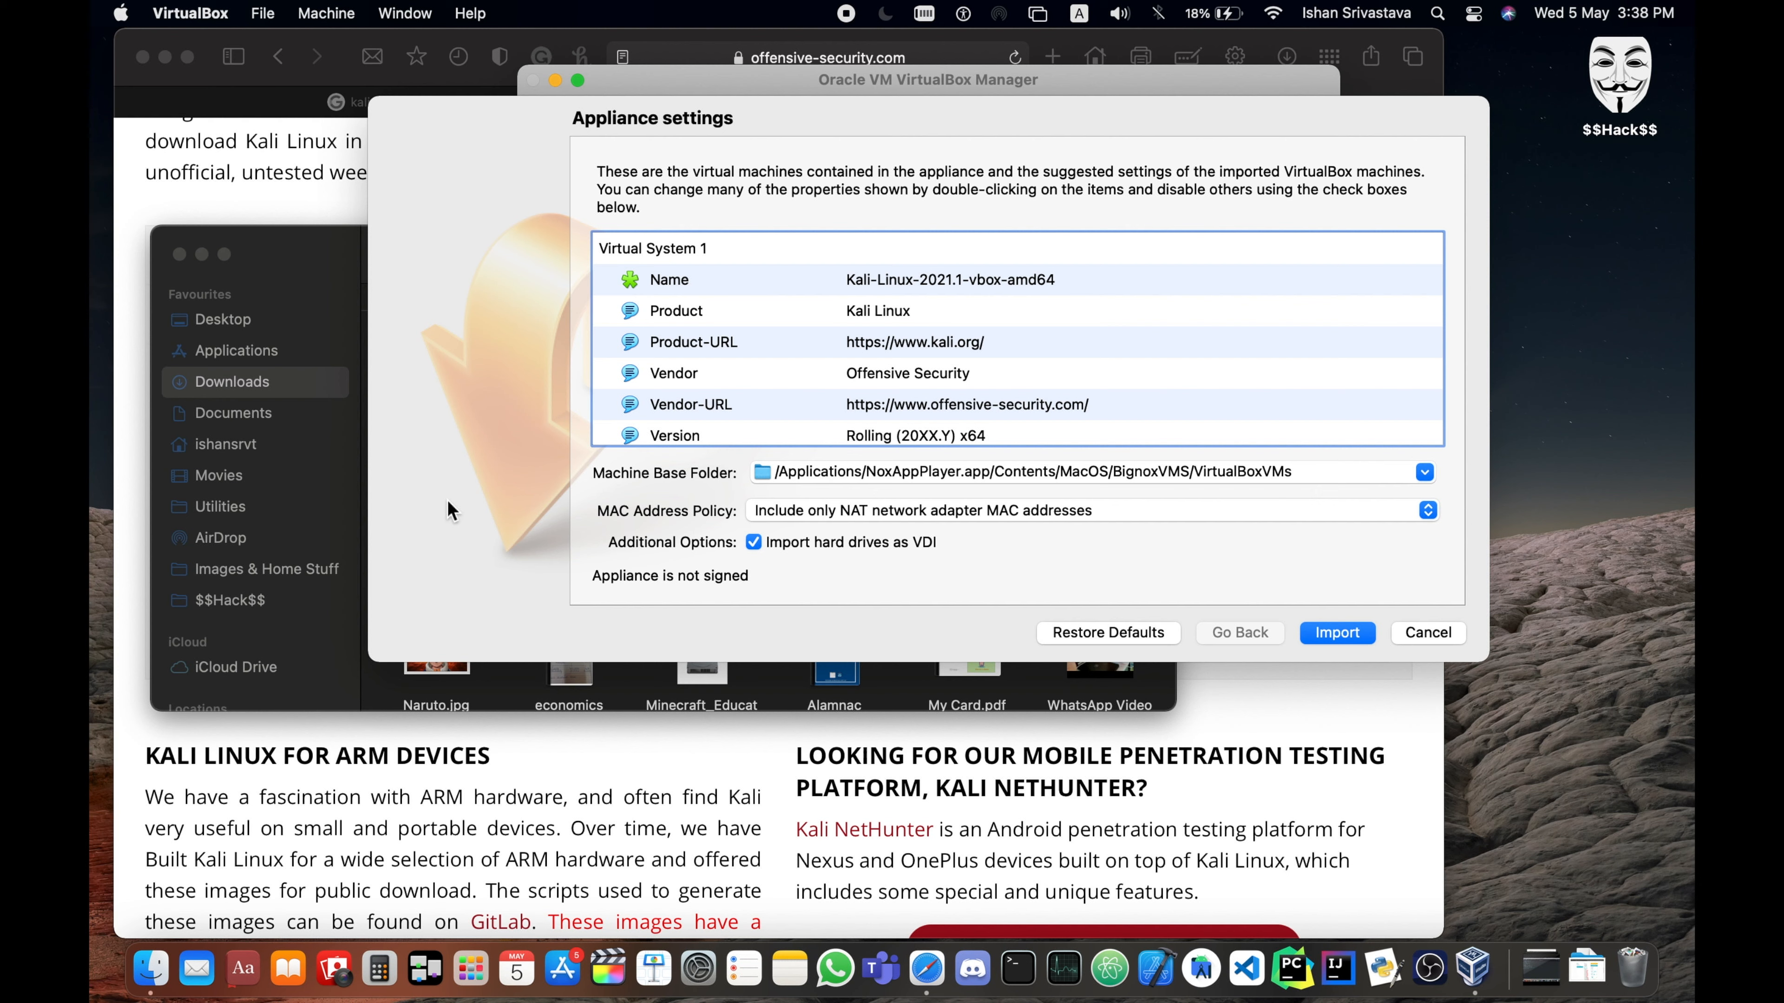
- Change the appliance's virtual machine name to "Yt kali linux" in the import settings
{"action": "double_click", "coordinate": [952, 281]}
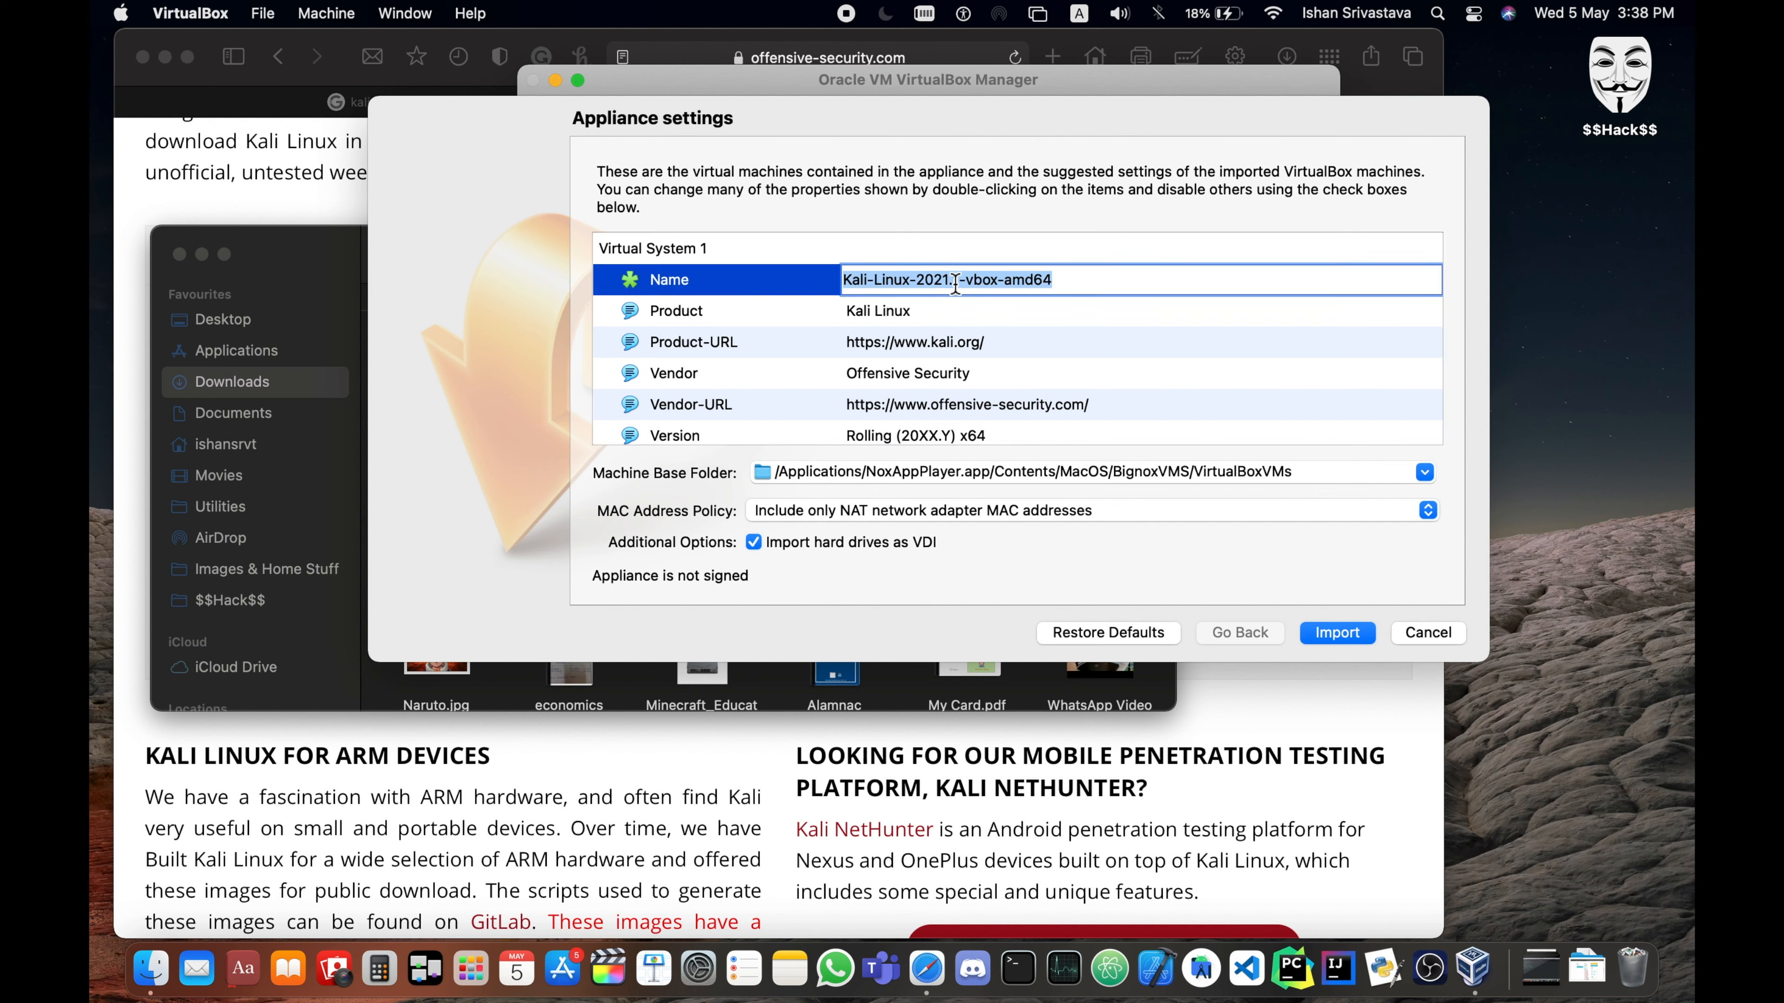
{"action": "left_click", "coordinate": [1087, 280]}
{"action": "left_click_drag", "start_coordinate": [1087, 279], "coordinate": [927, 279]}
{"action": "key", "text": "BackSpace"}
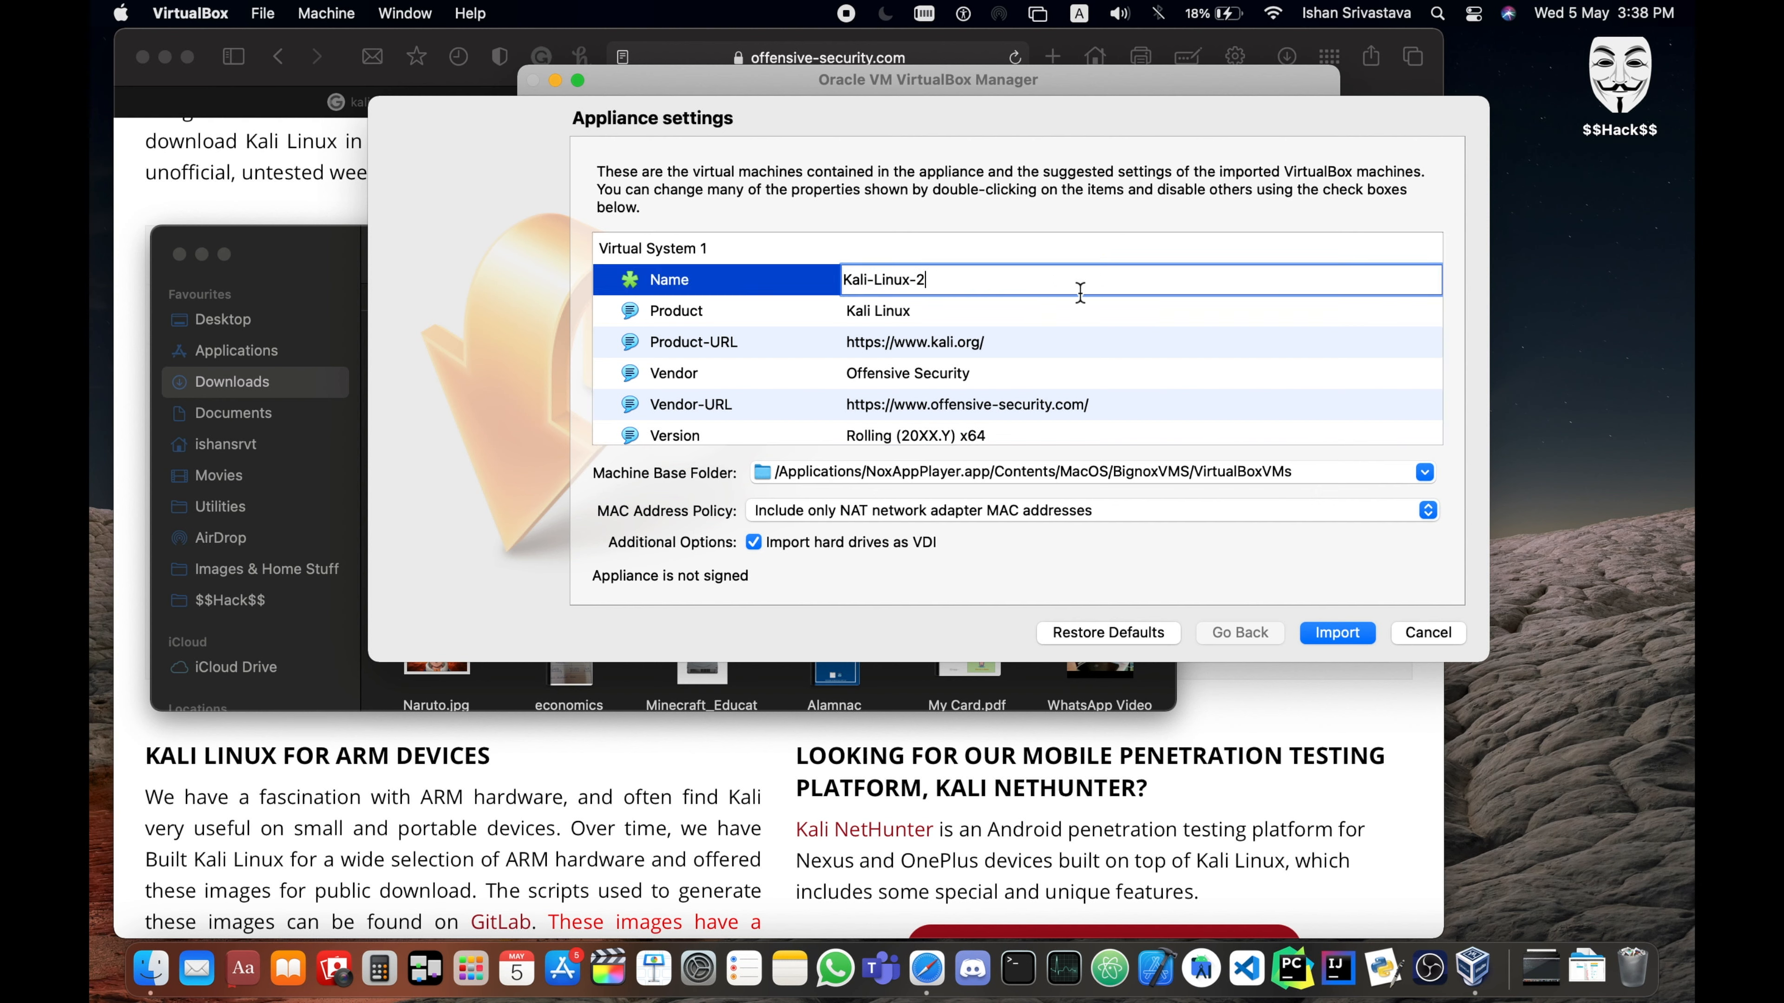
{"action": "key", "text": "BackSpace"}
{"action": "key", "text": "BackSpace"}
{"action": "key", "text": "BackSpace"}
{"action": "key", "text": "BackSpace"}
{"action": "key", "text": "BackSpace"}
{"action": "key", "text": "BackSpace"}
{"action": "key", "text": "BackSpace"}
{"action": "key", "text": "BackSpace"}
{"action": "key", "text": "BackSpace"}
{"action": "key", "text": "BackSpace"}
{"action": "key", "text": "BackSpace"}
{"action": "key", "text": "BackSpace"}
{"action": "type", "text": "Yt kali linux"}
- Try to import the Kali Linux appliance with its remaining suggested settings and agree to the software license
{"action": "left_click_drag", "start_coordinate": [1079, 304], "coordinate": [1203, 587]}
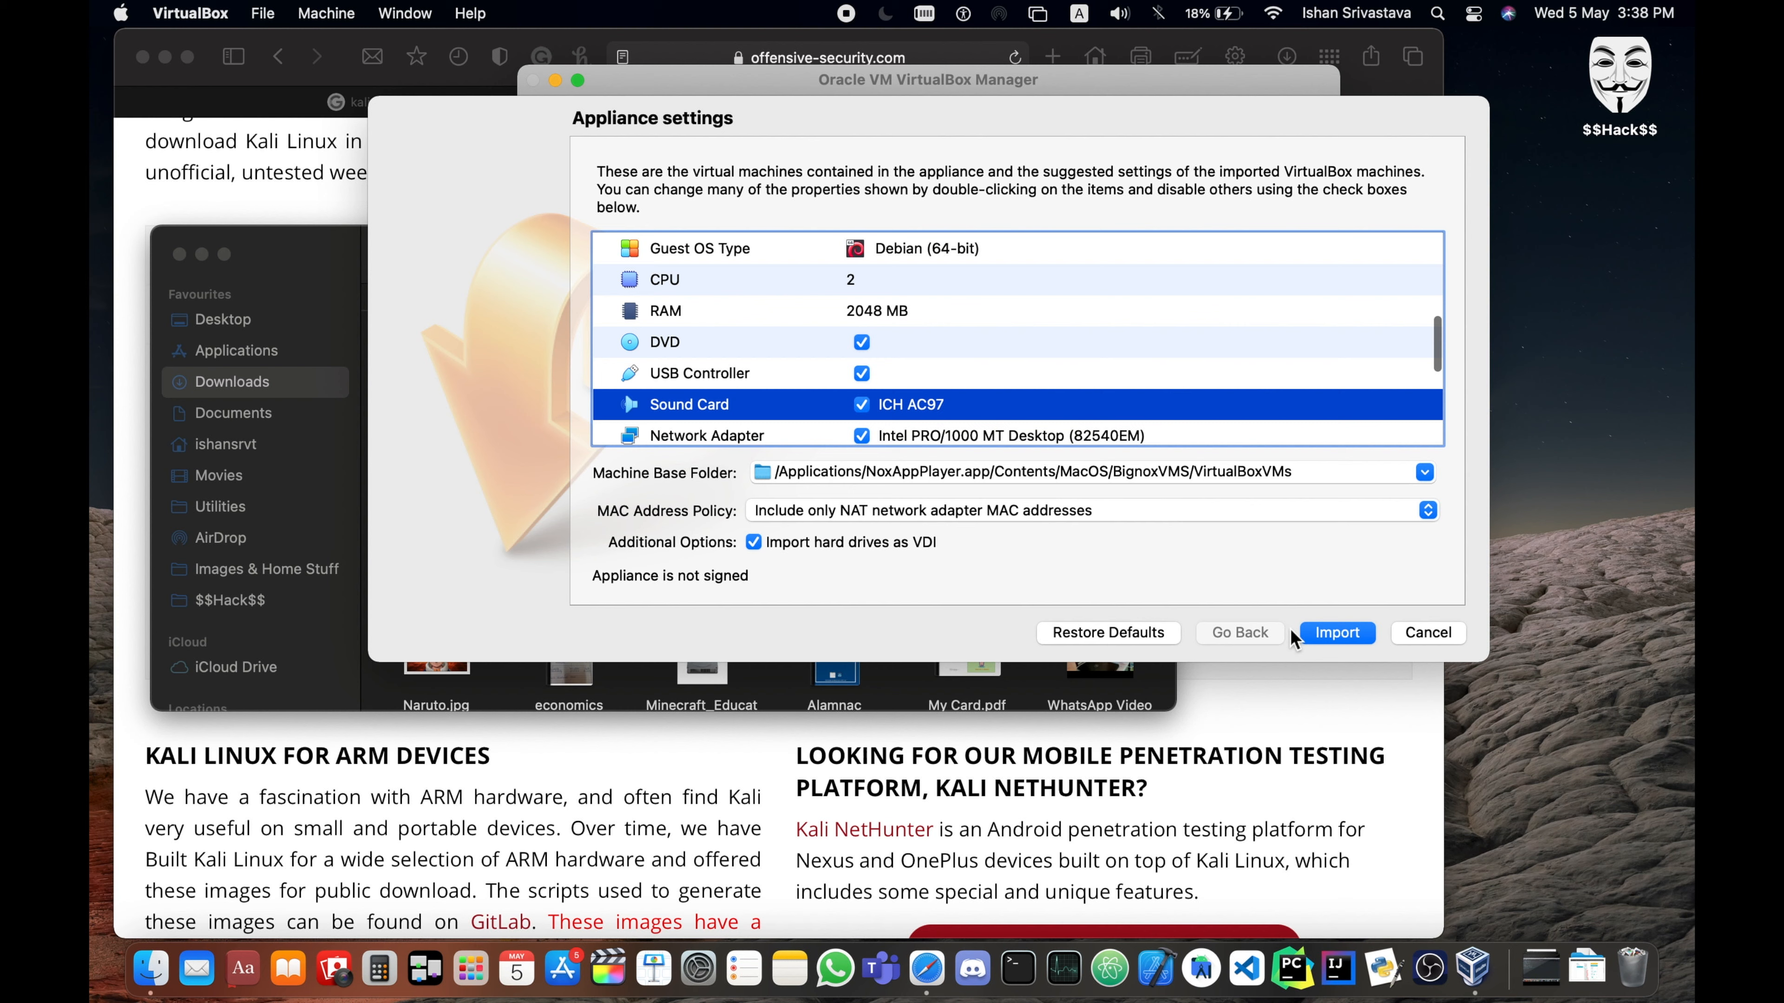
{"action": "left_click", "coordinate": [1327, 634]}
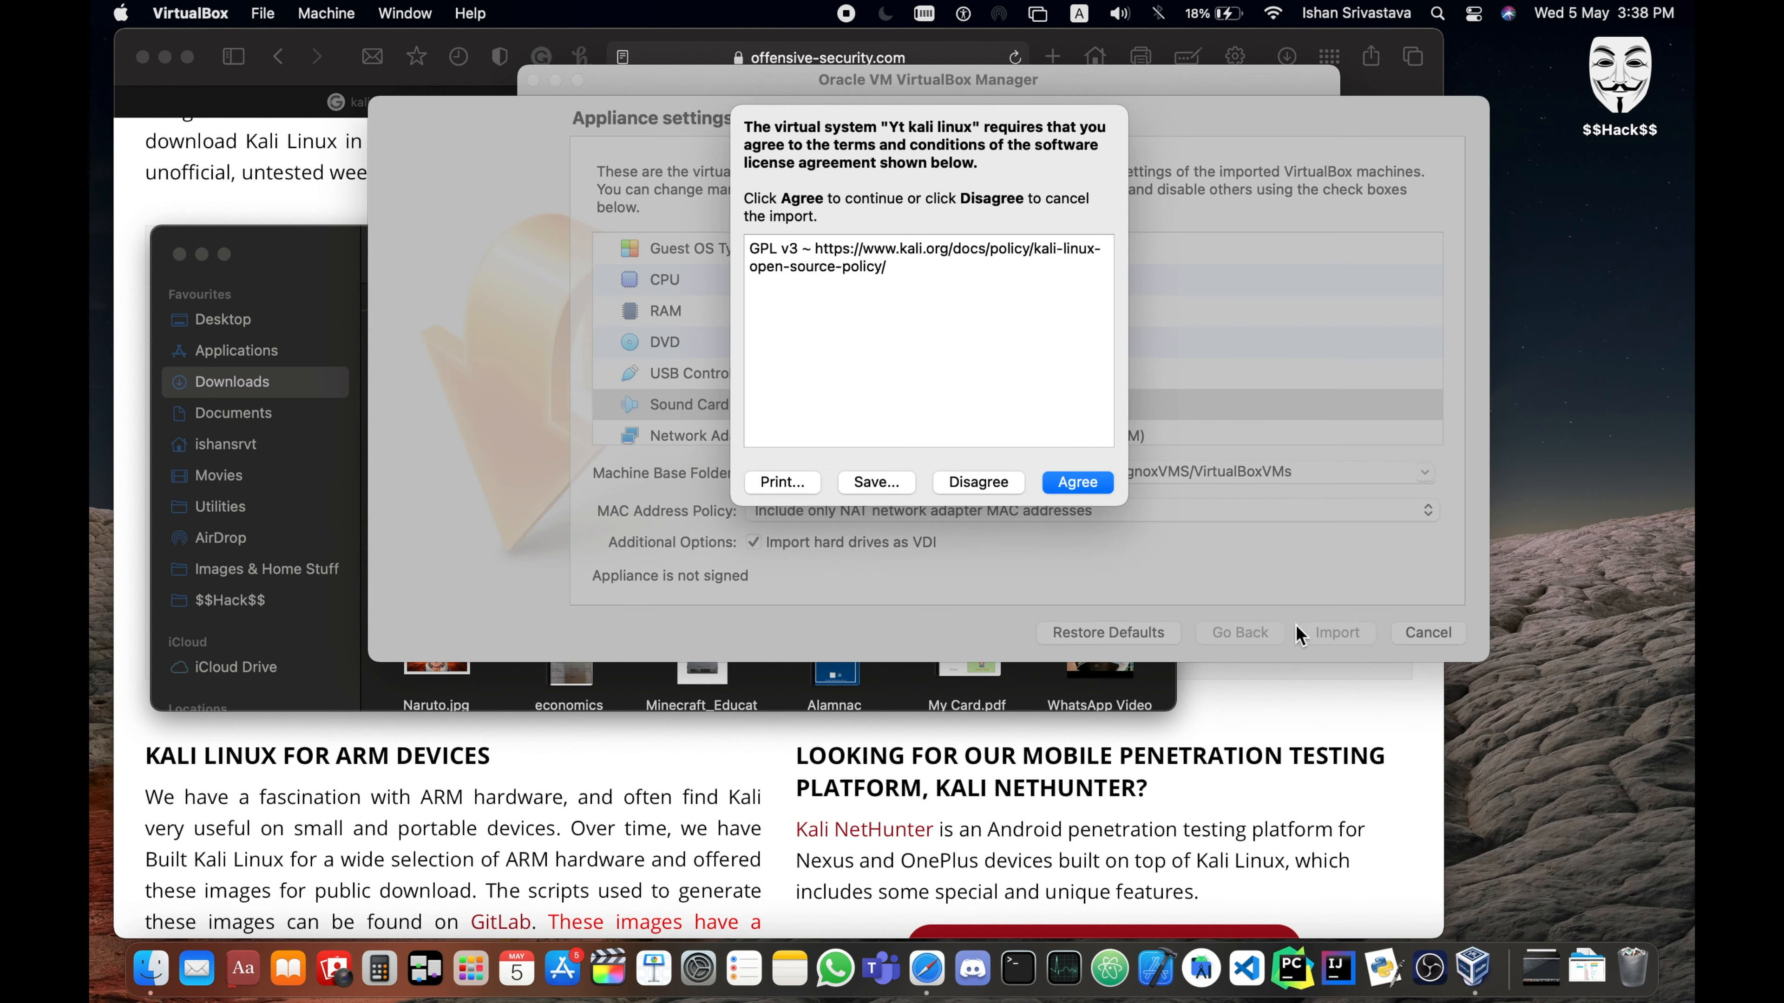
{"action": "left_click", "coordinate": [1098, 488]}
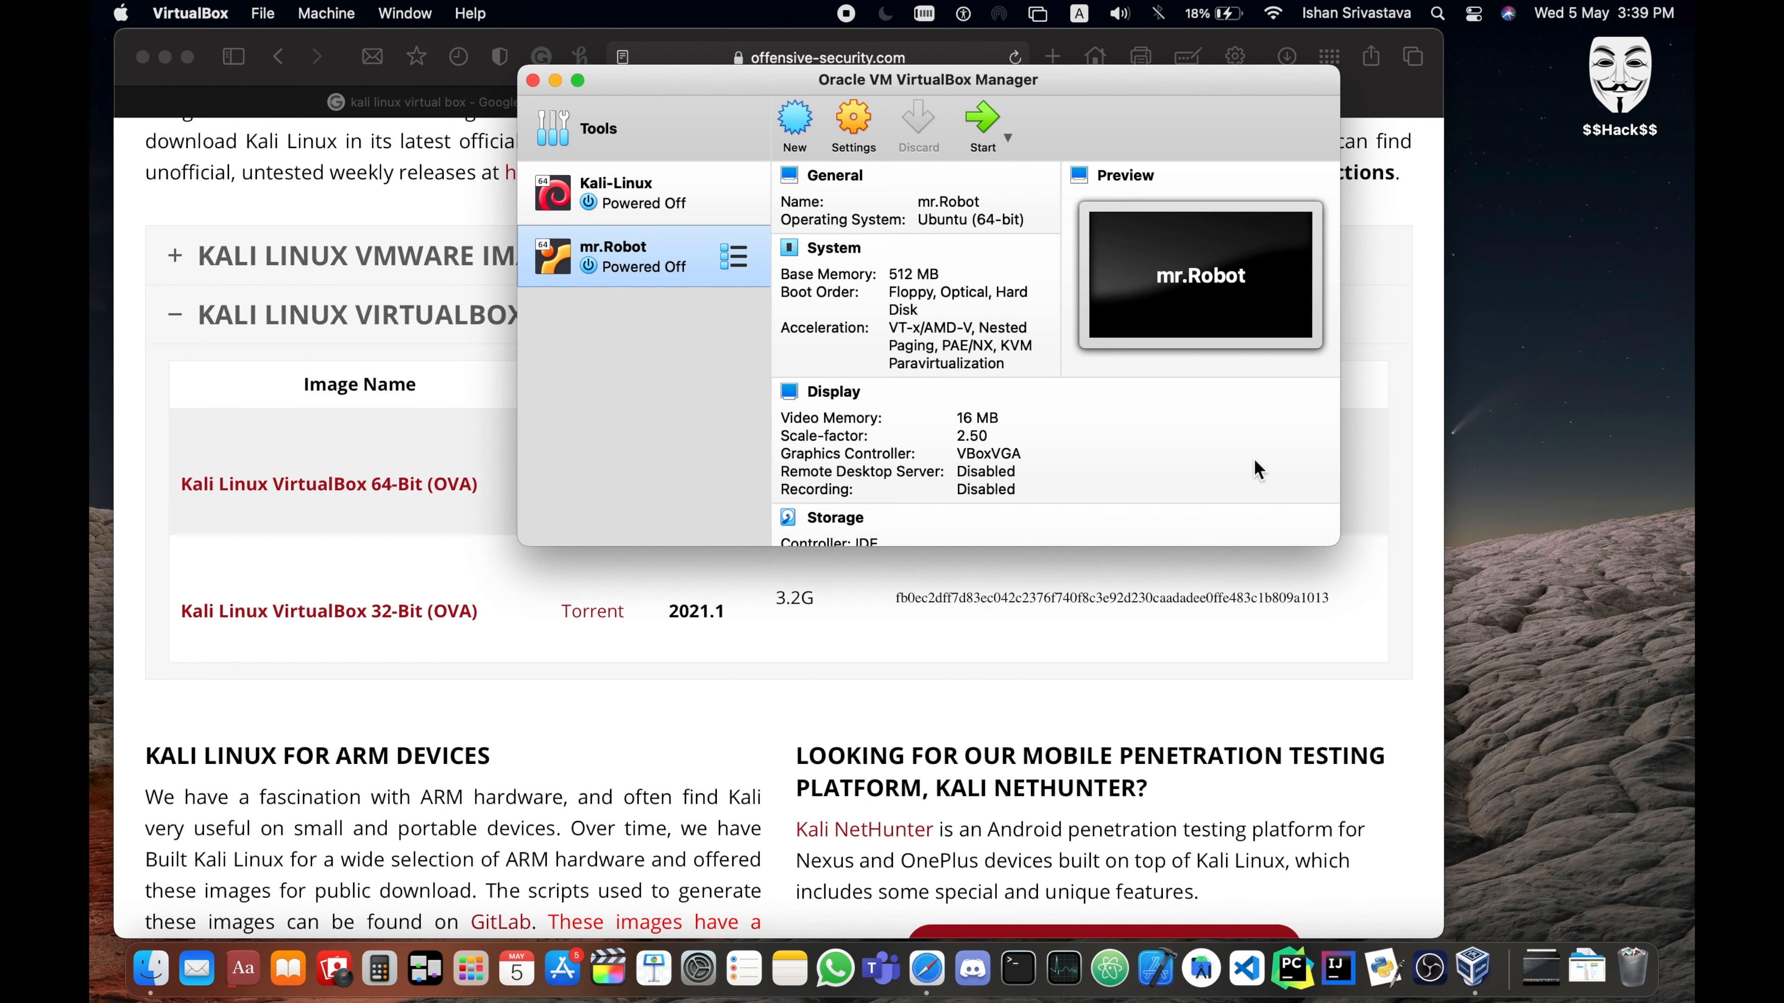
- Open the settings of the Kali-Linux virtual machine and view its System options
{"action": "left_click", "coordinate": [655, 209]}
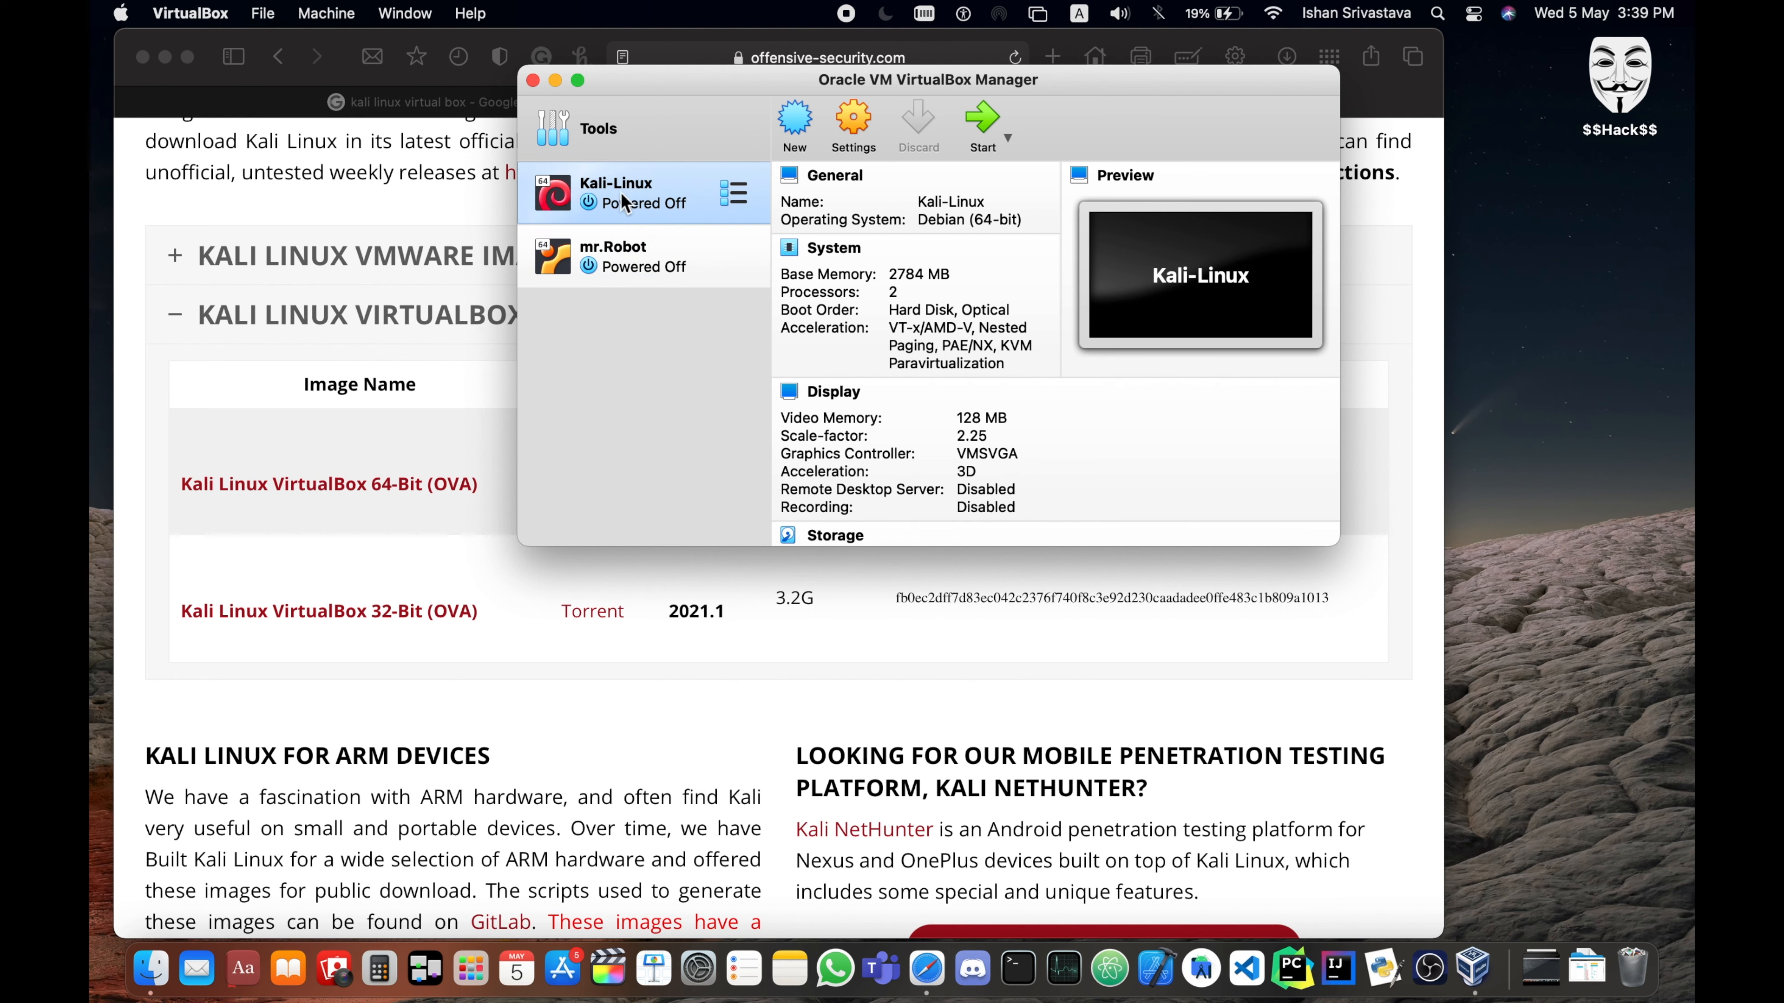
{"action": "right_click", "coordinate": [651, 188]}
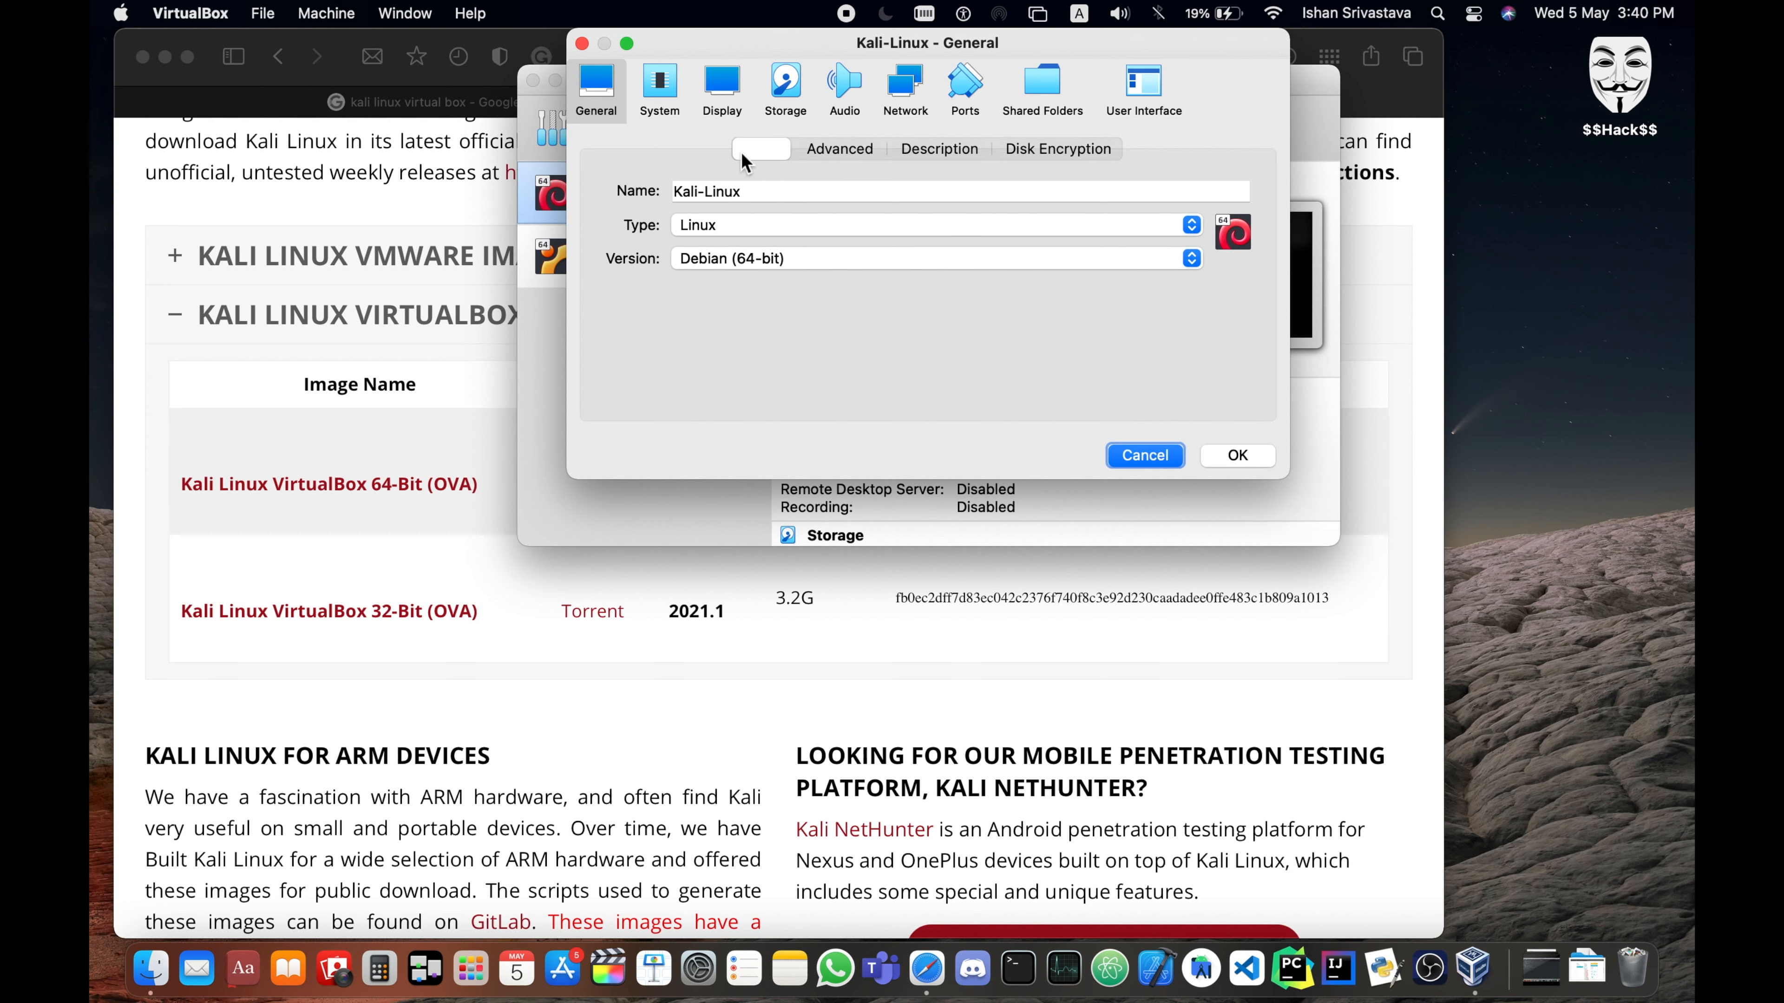
{"action": "left_click", "coordinate": [659, 86]}
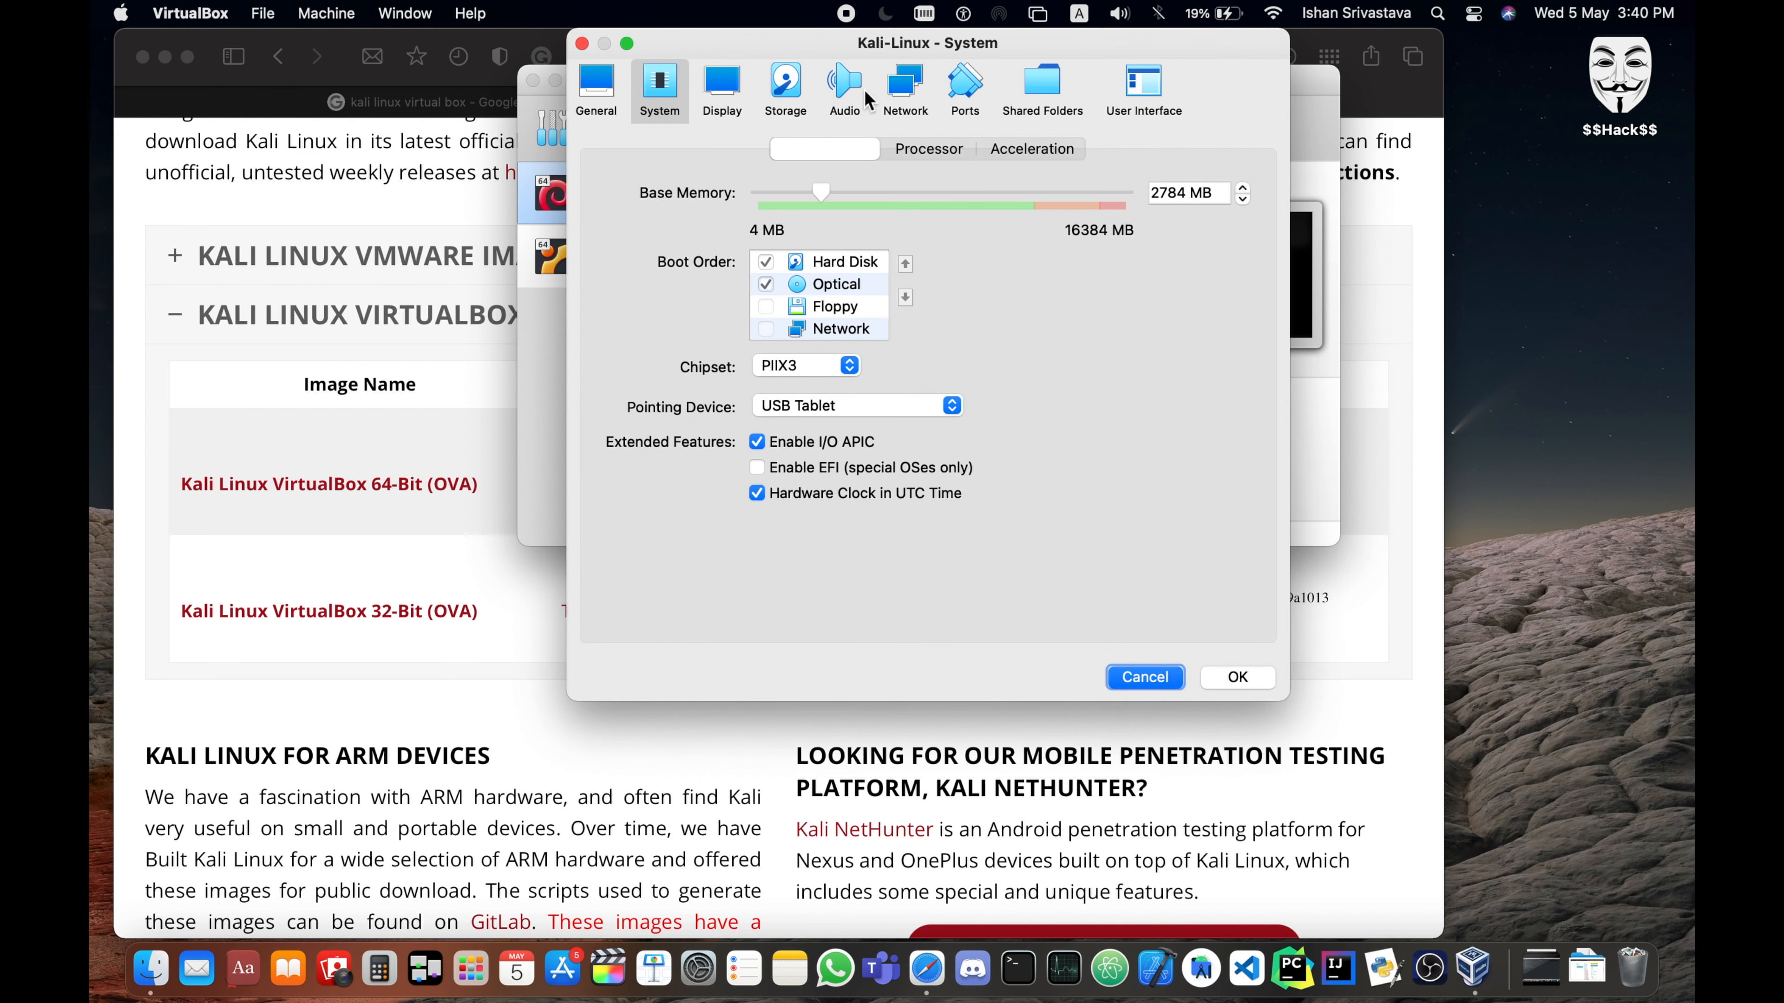
- Try attaching Kali-Linux's first network adapter to the internal network "malfoy" and discard the settings changes
{"action": "left_click", "coordinate": [897, 91]}
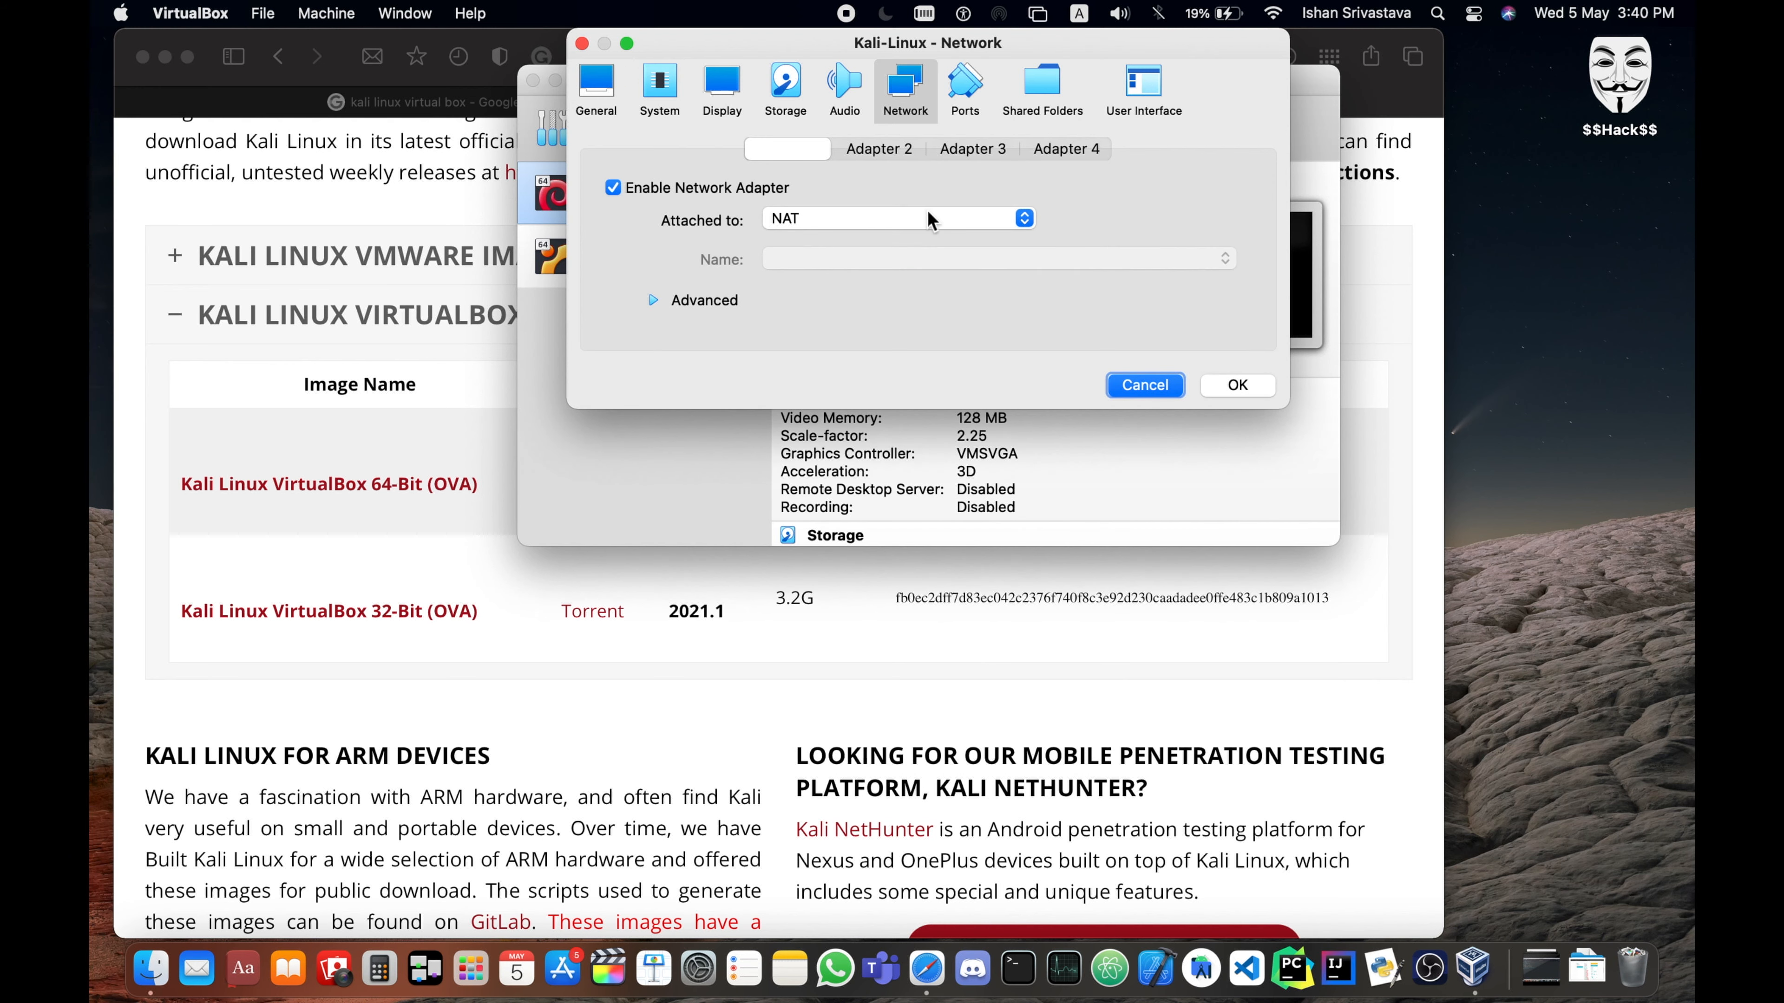
{"action": "left_click", "coordinate": [928, 219]}
{"action": "left_click", "coordinate": [929, 221]}
{"action": "left_click", "coordinate": [931, 223]}
{"action": "left_click", "coordinate": [917, 265]}
{"action": "left_click", "coordinate": [916, 262]}
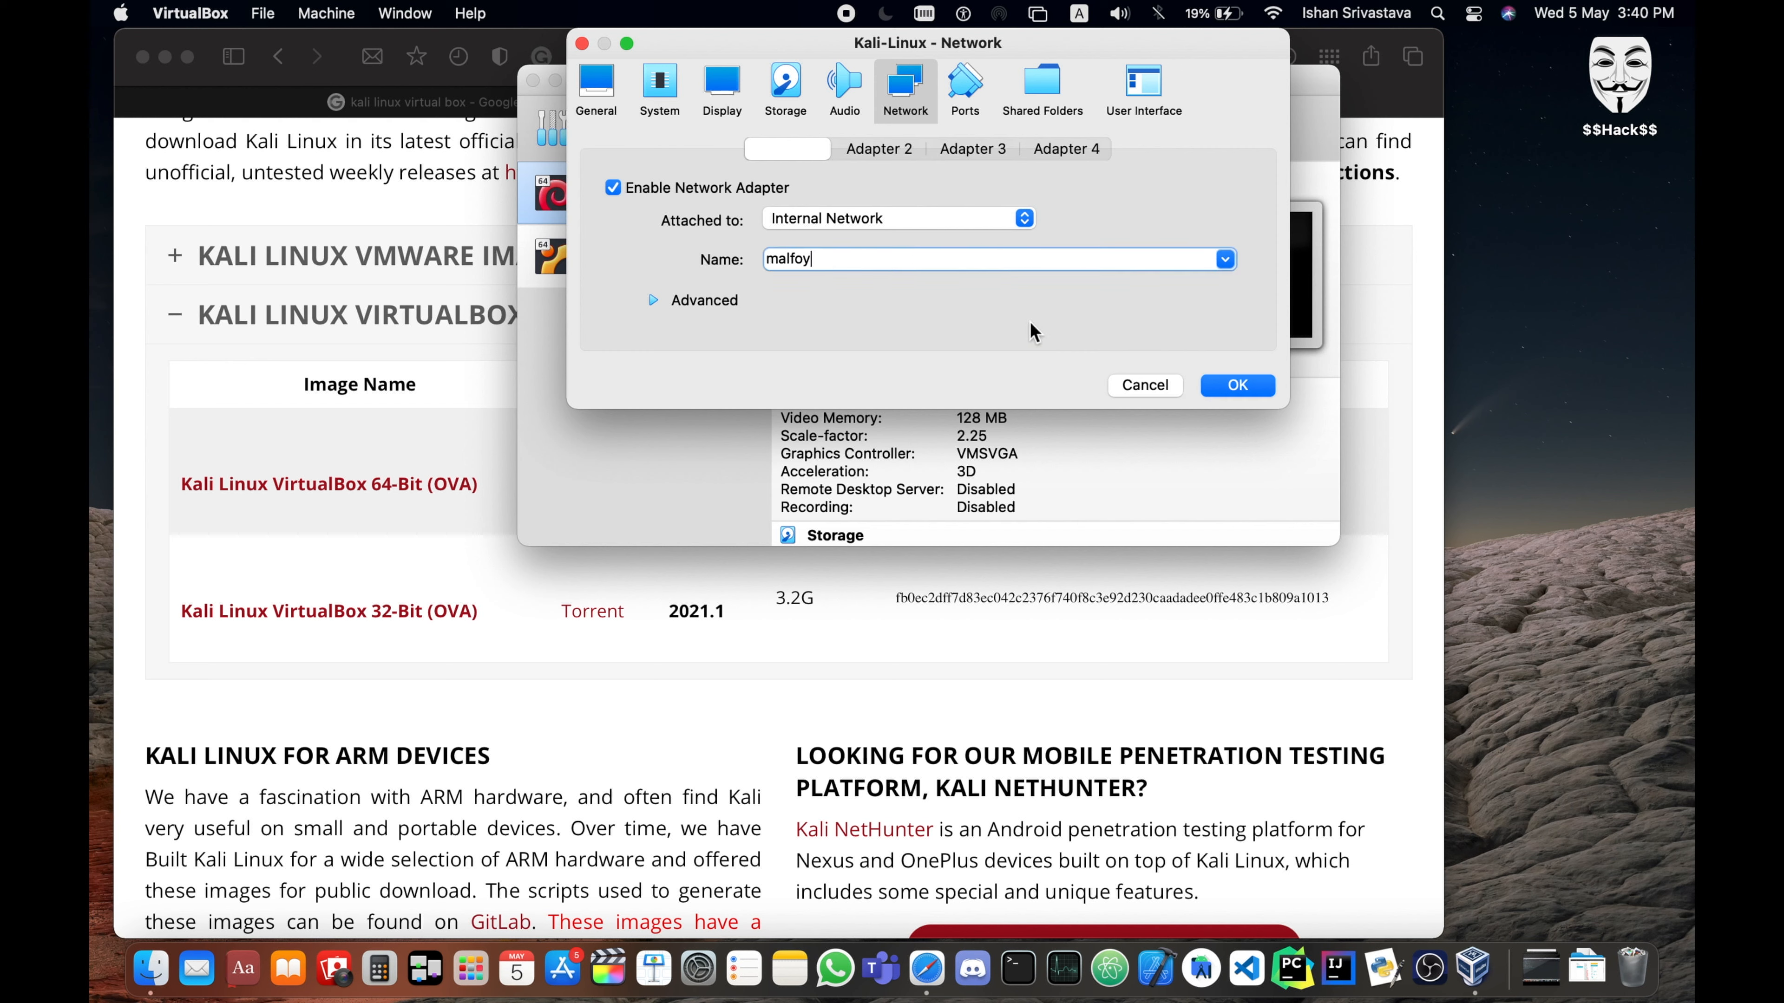
{"action": "left_click", "coordinate": [1226, 258]}
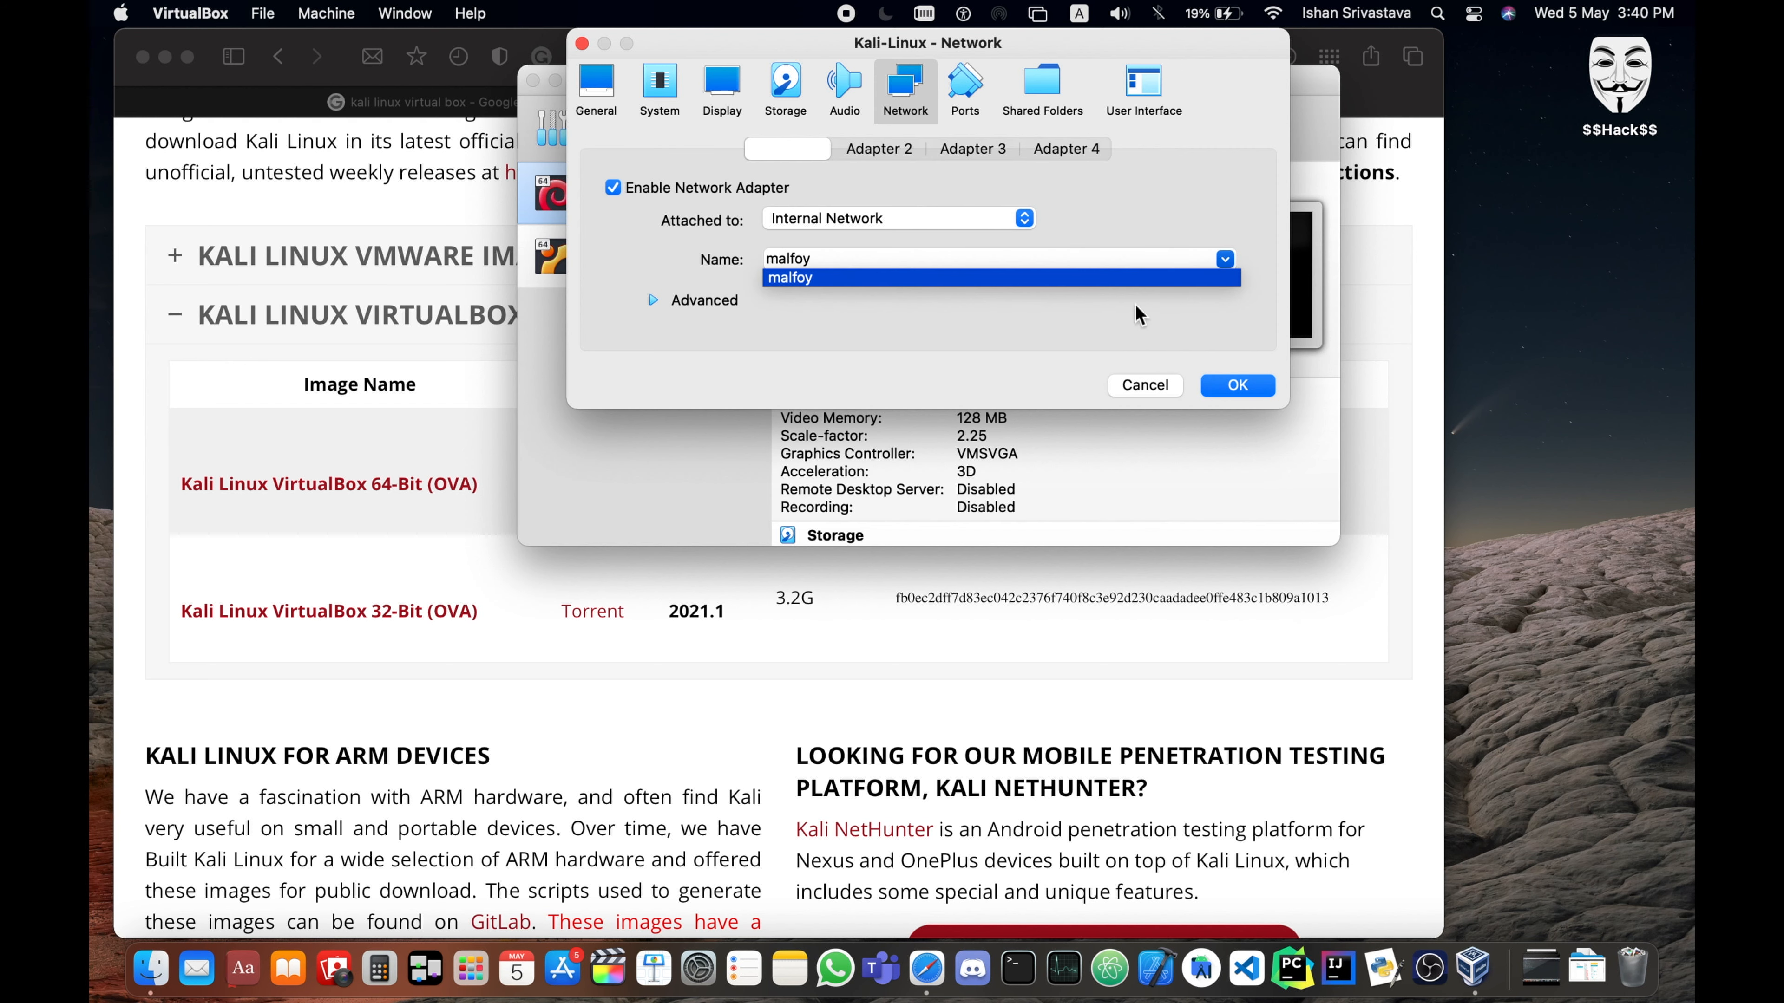
{"action": "left_click", "coordinate": [1062, 357]}
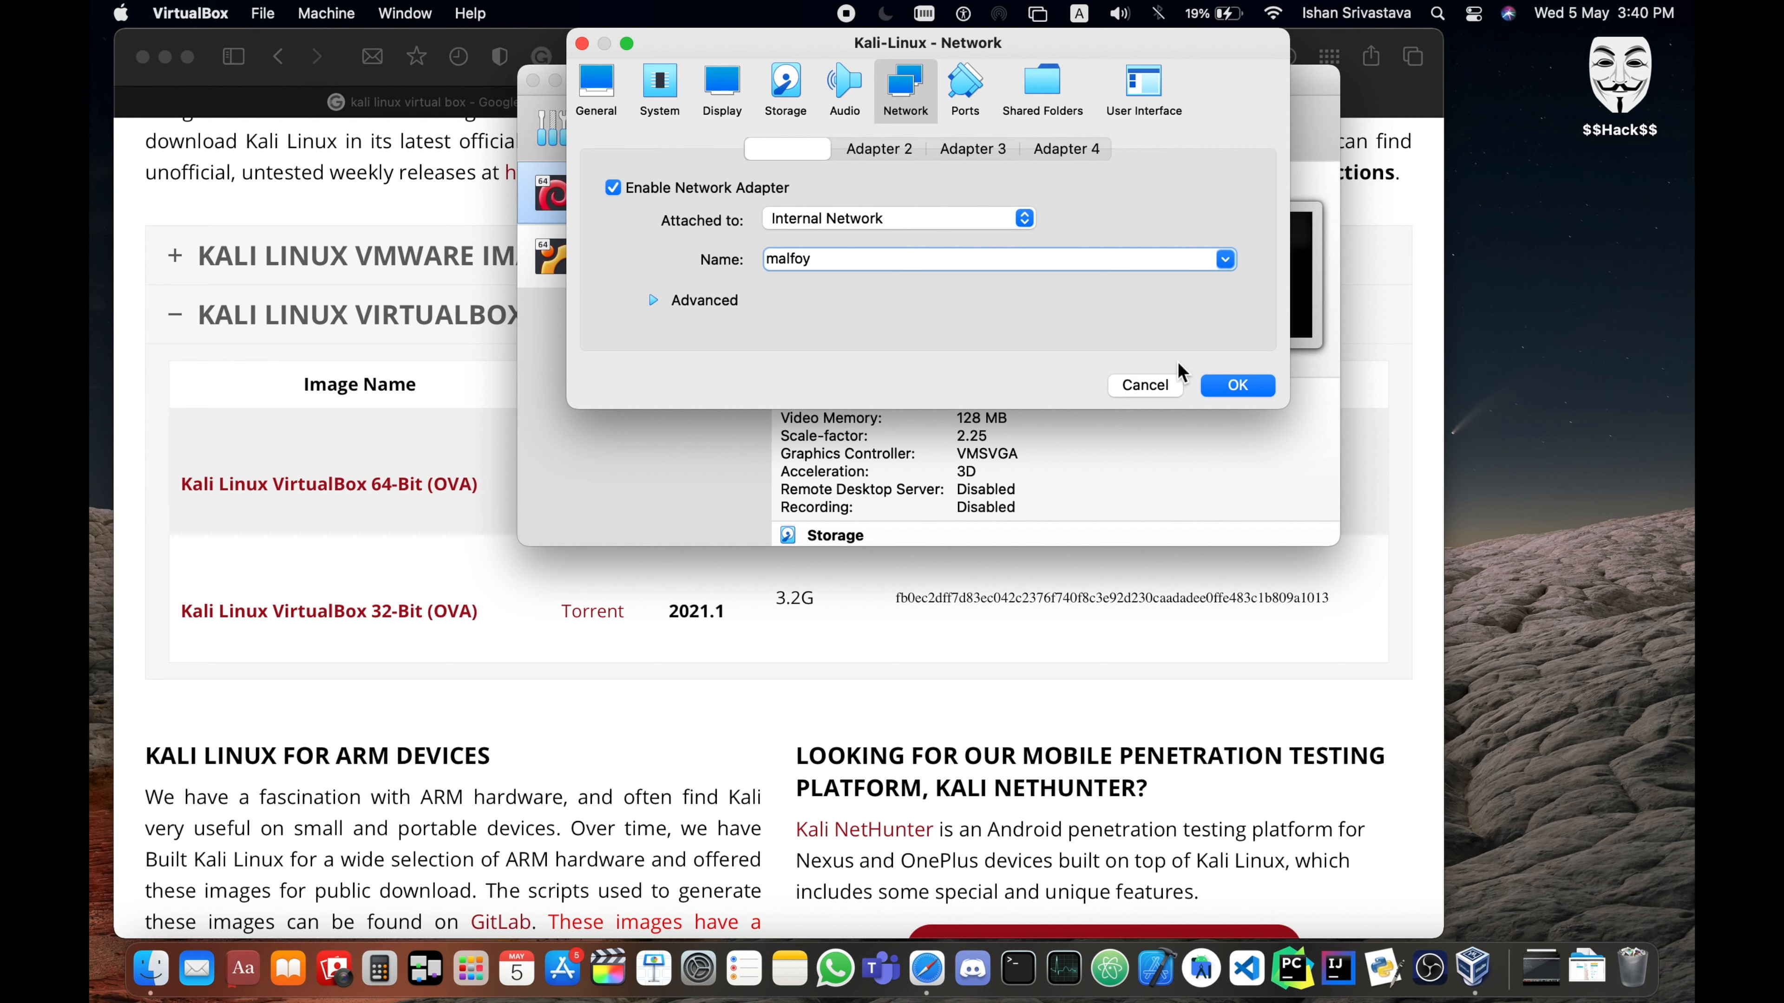
{"action": "left_click", "coordinate": [1171, 385]}
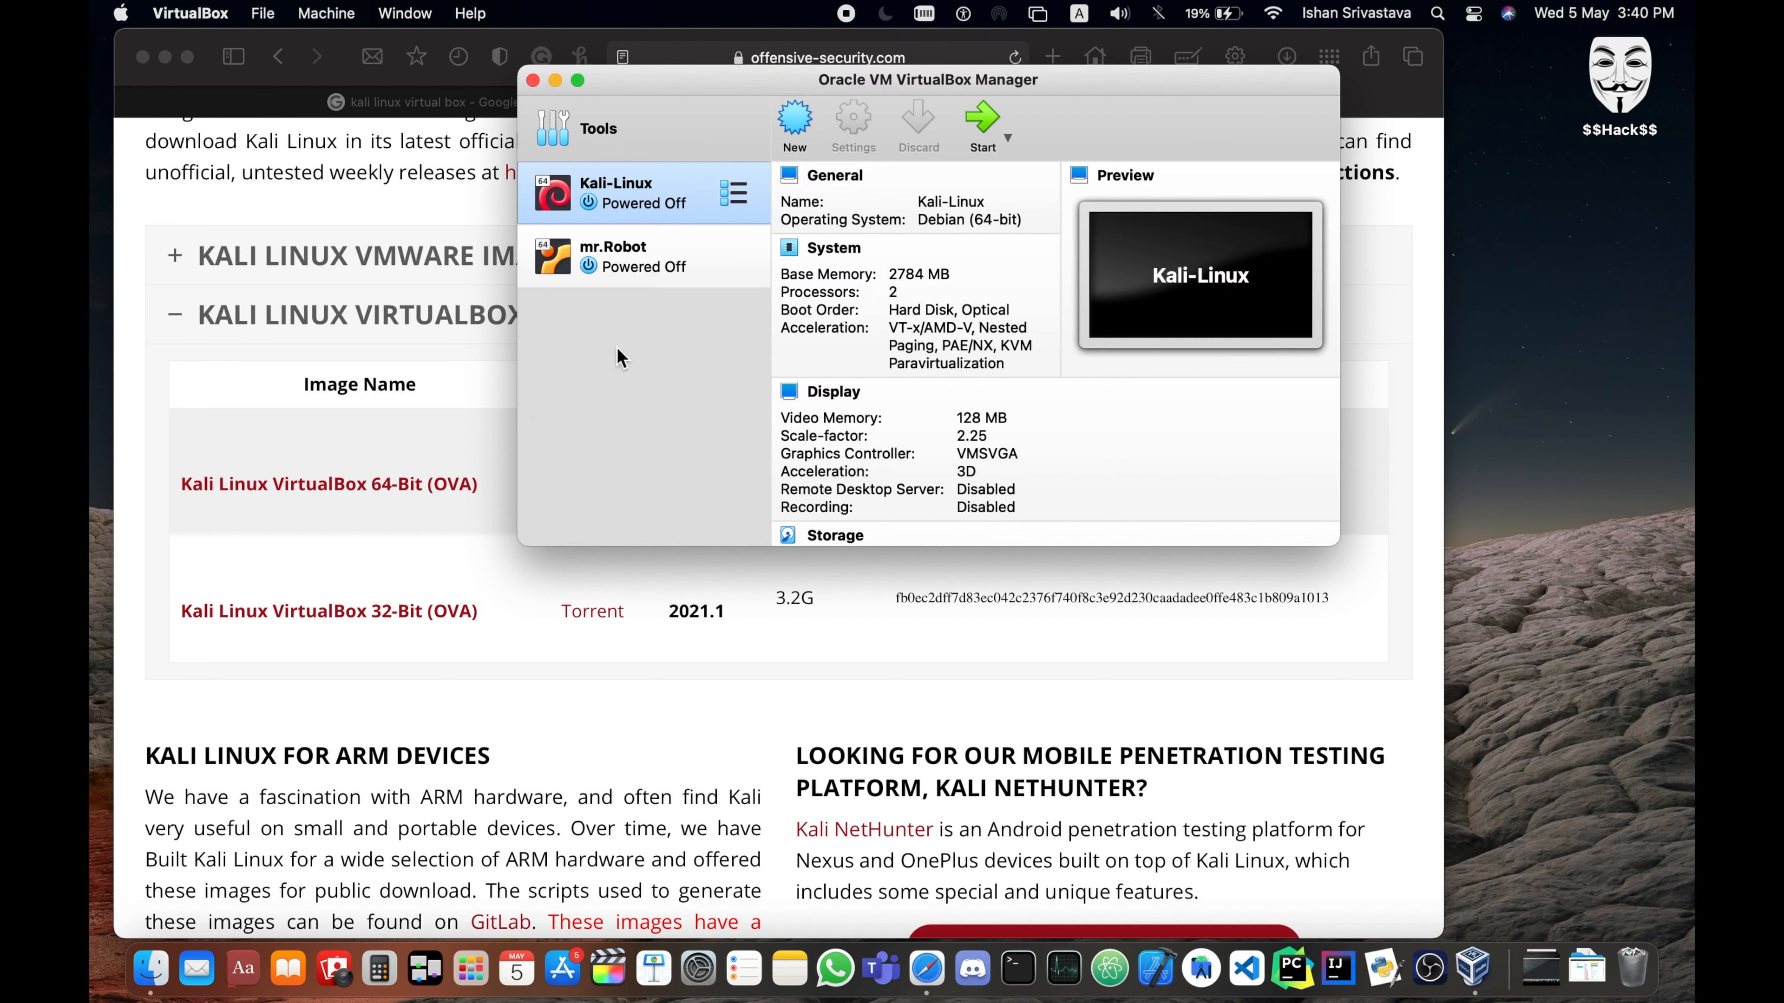
- Close the VirtualBox Manager window and the Kali Linux image downloads tab in Safari
{"action": "left_click", "coordinate": [532, 80]}
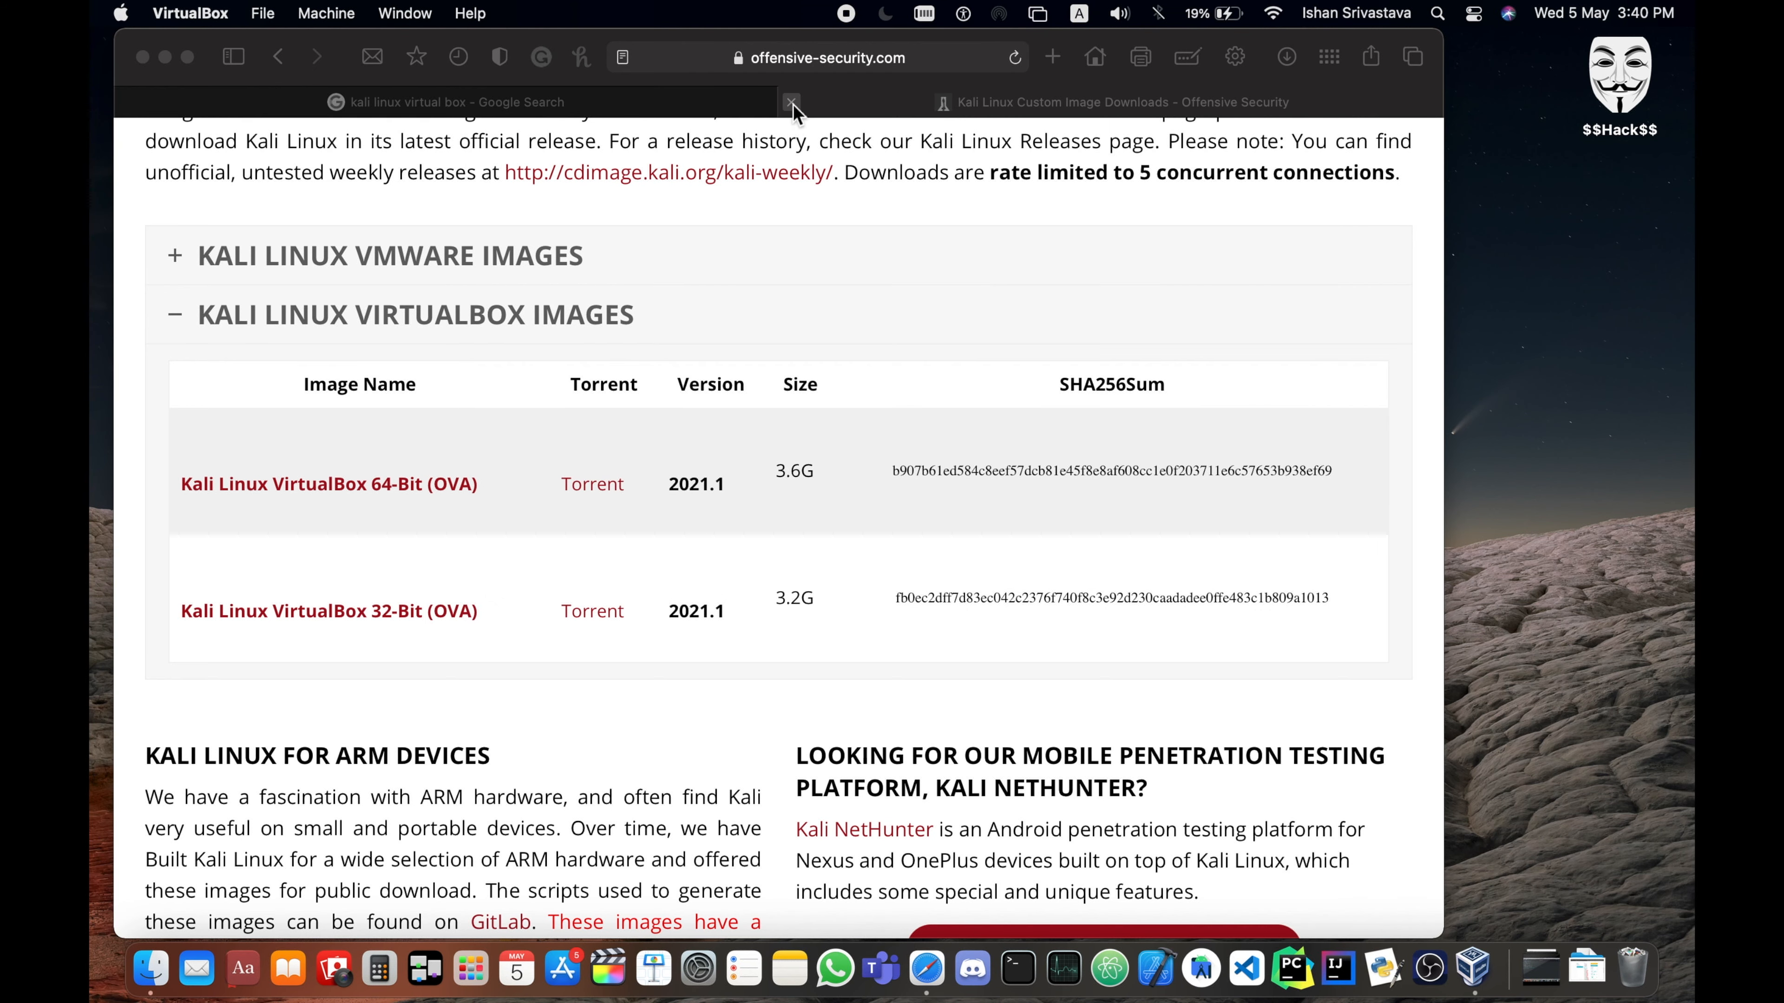
{"action": "key", "text": "super+w"}
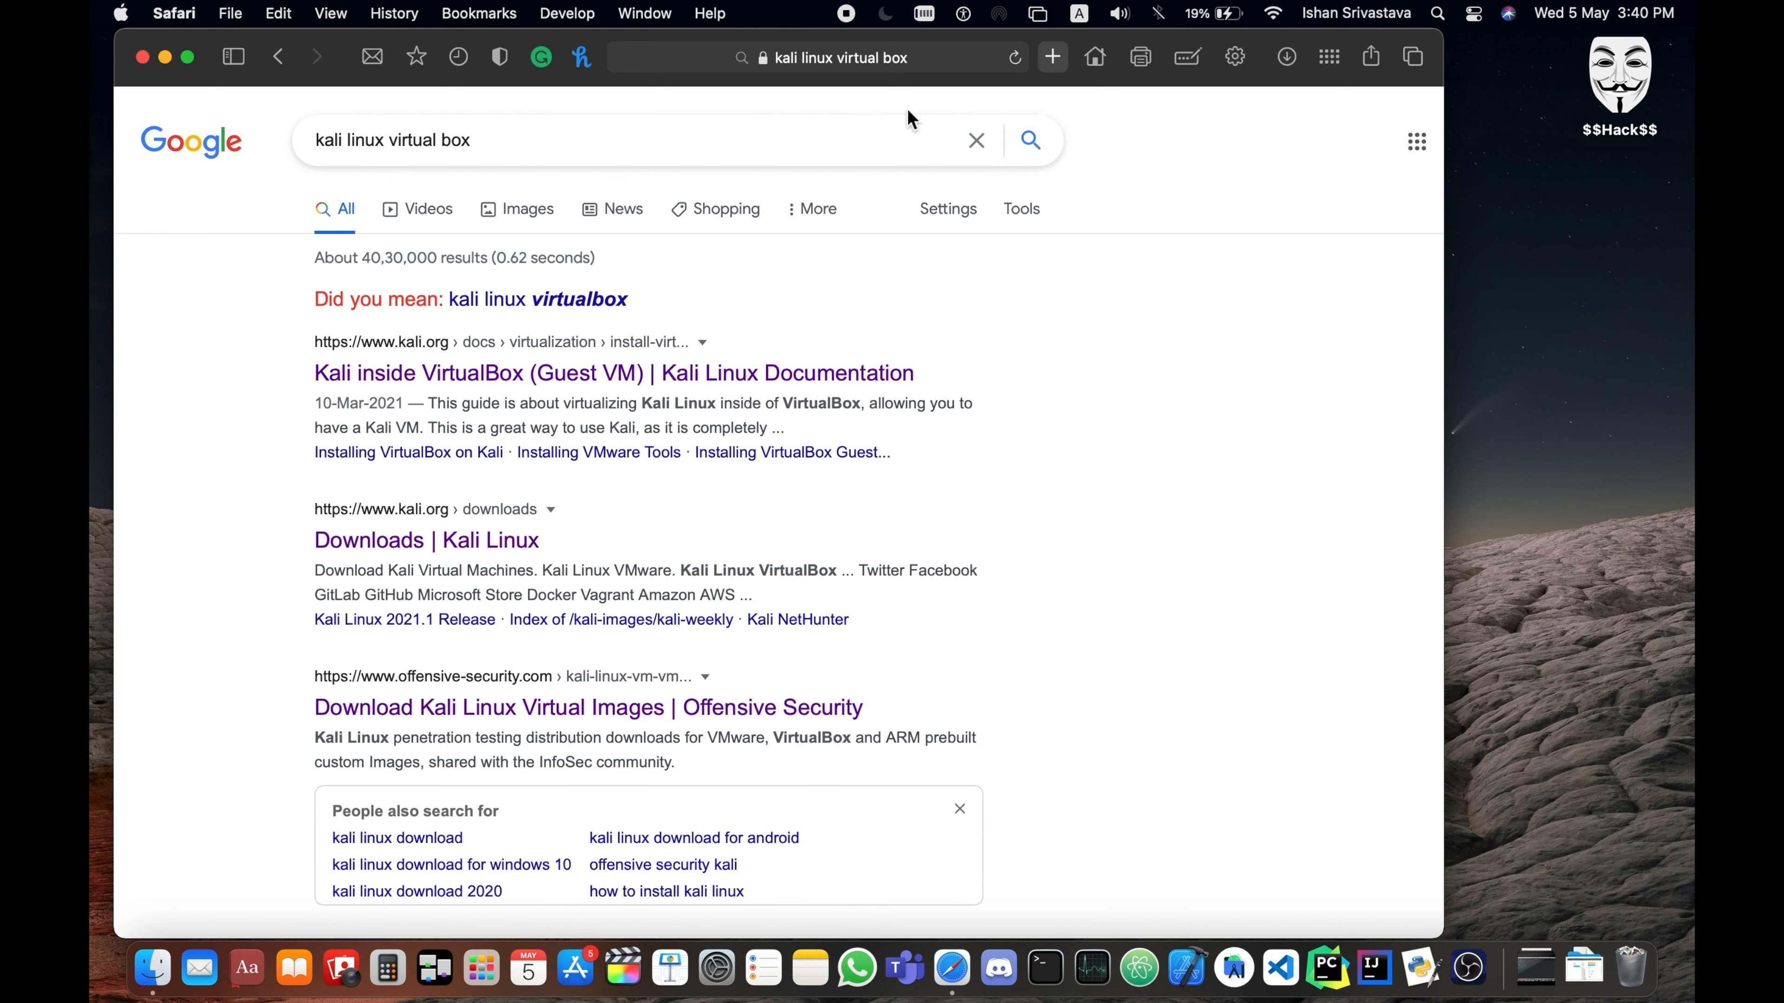
- Search the web for "vulnhub" in a new tab and open the VulnHub site from the results
{"action": "key", "text": "super+t"}
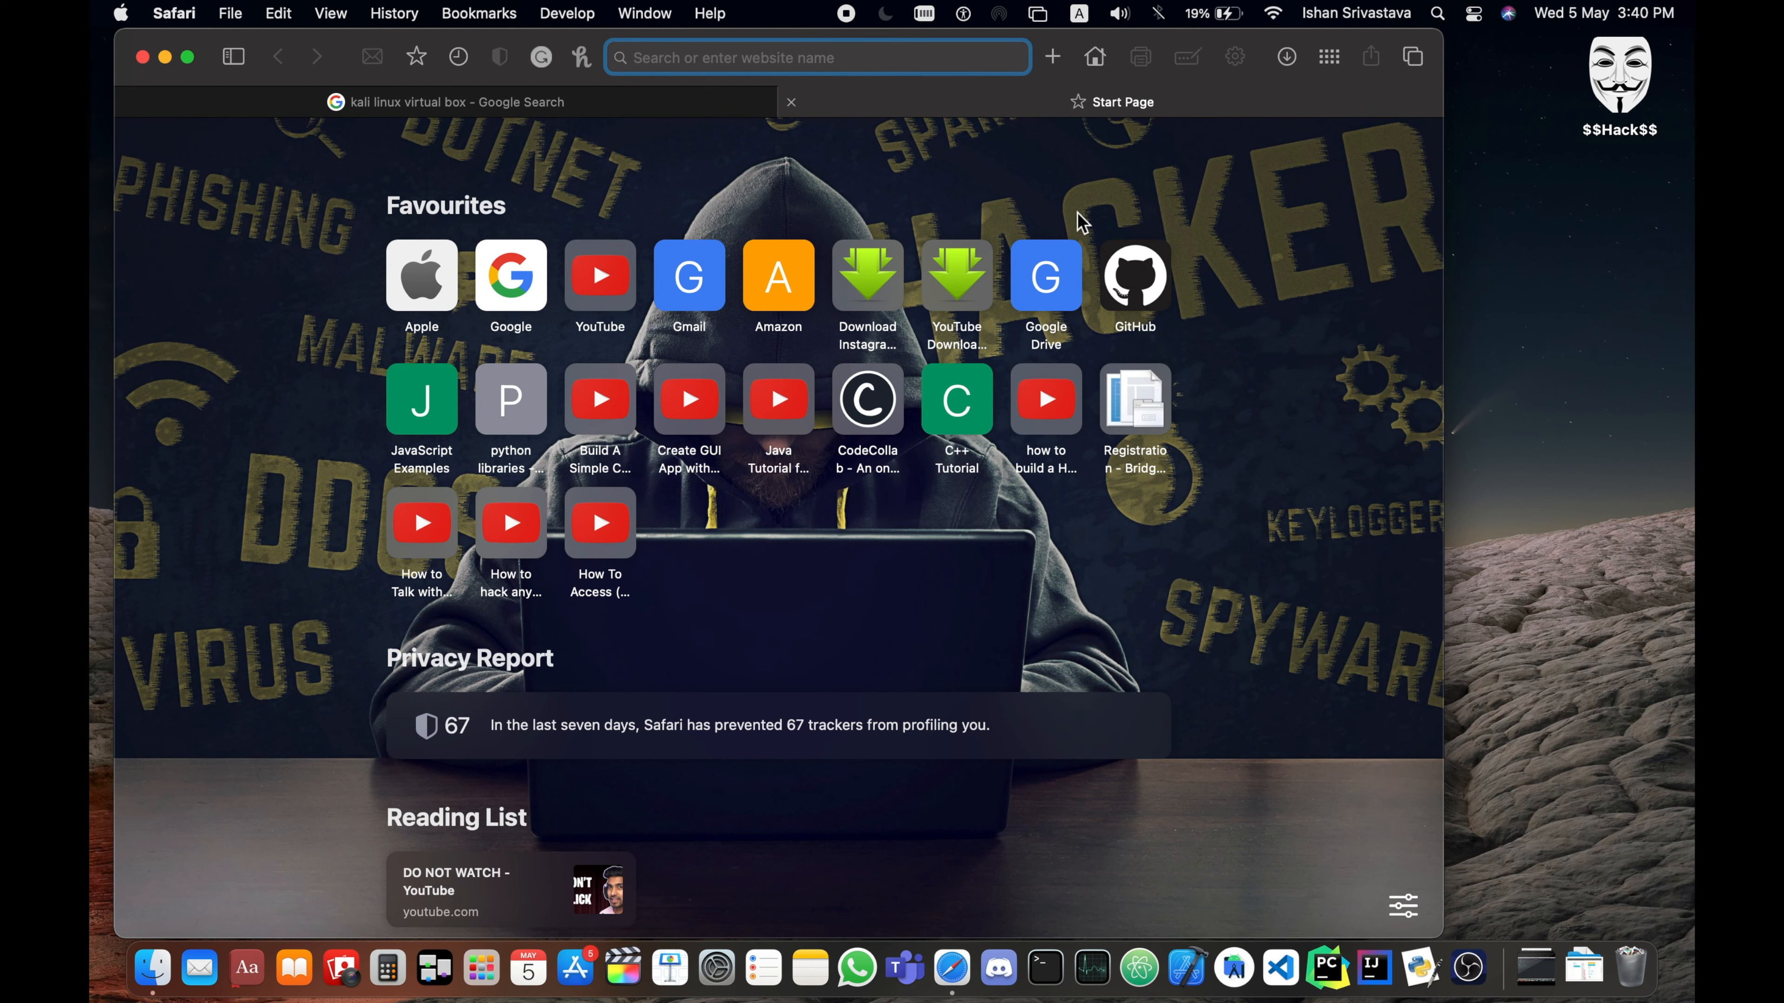
{"action": "type", "text": "vulnhub"}
{"action": "key", "text": "super+a"}
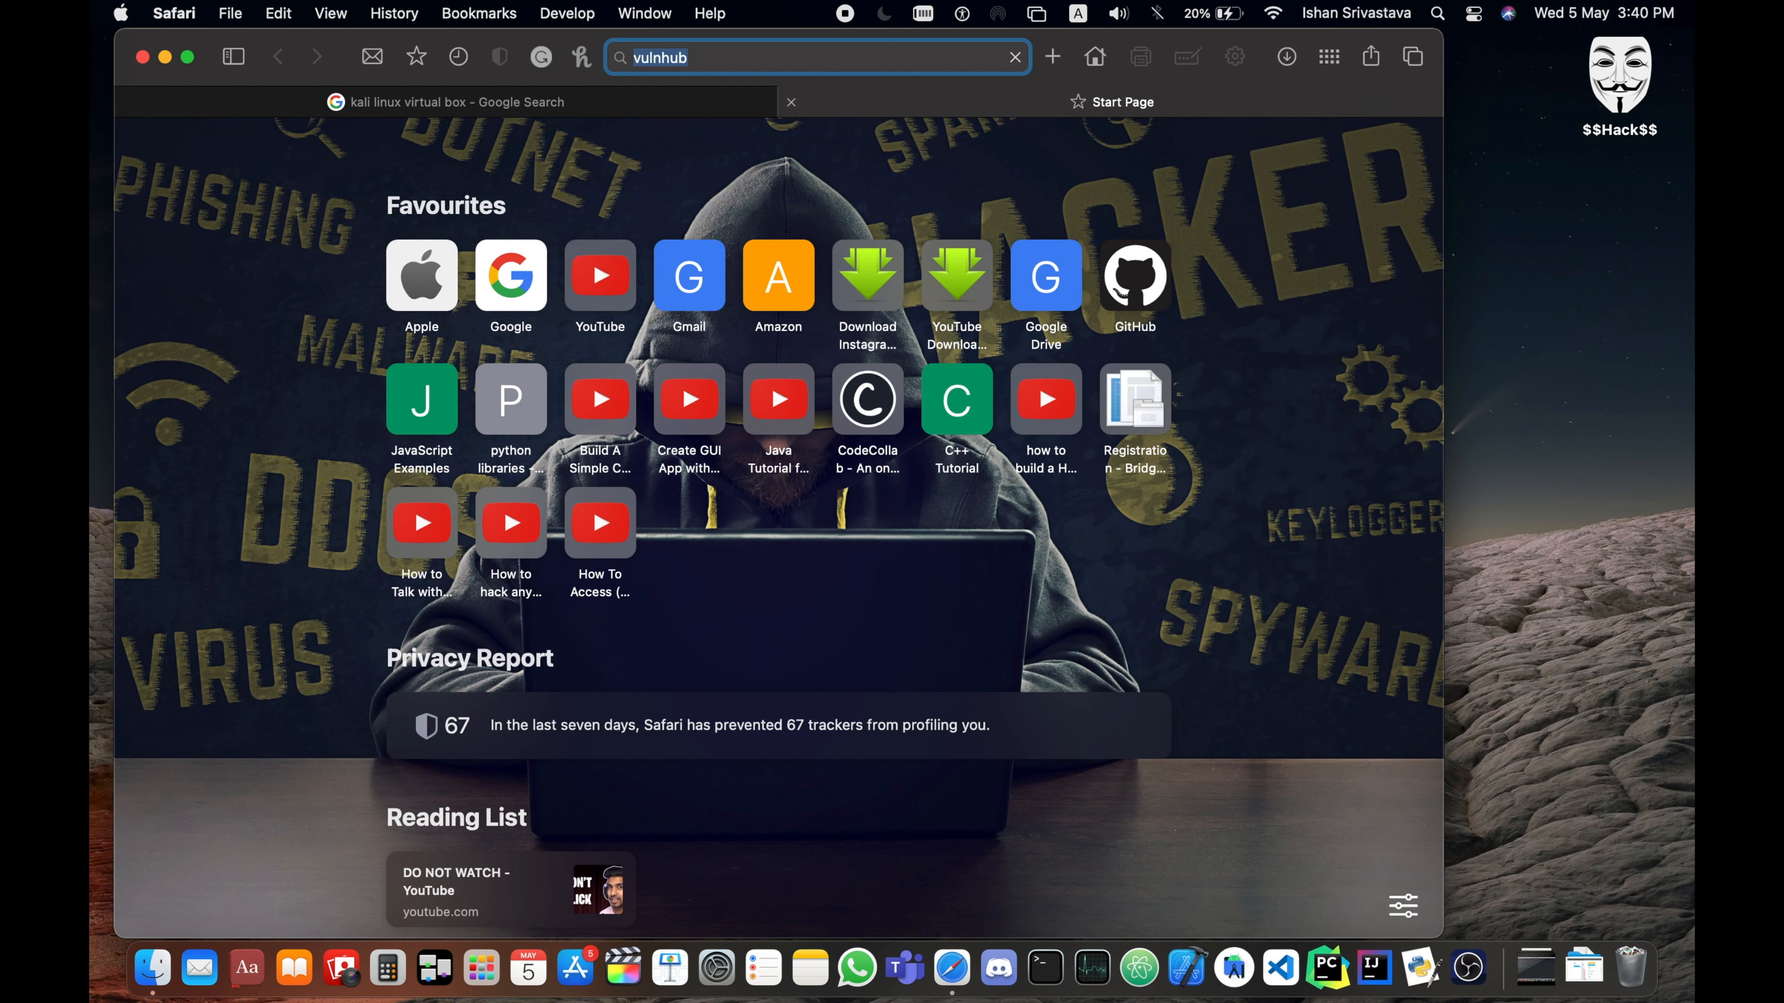
{"action": "key", "text": "Return"}
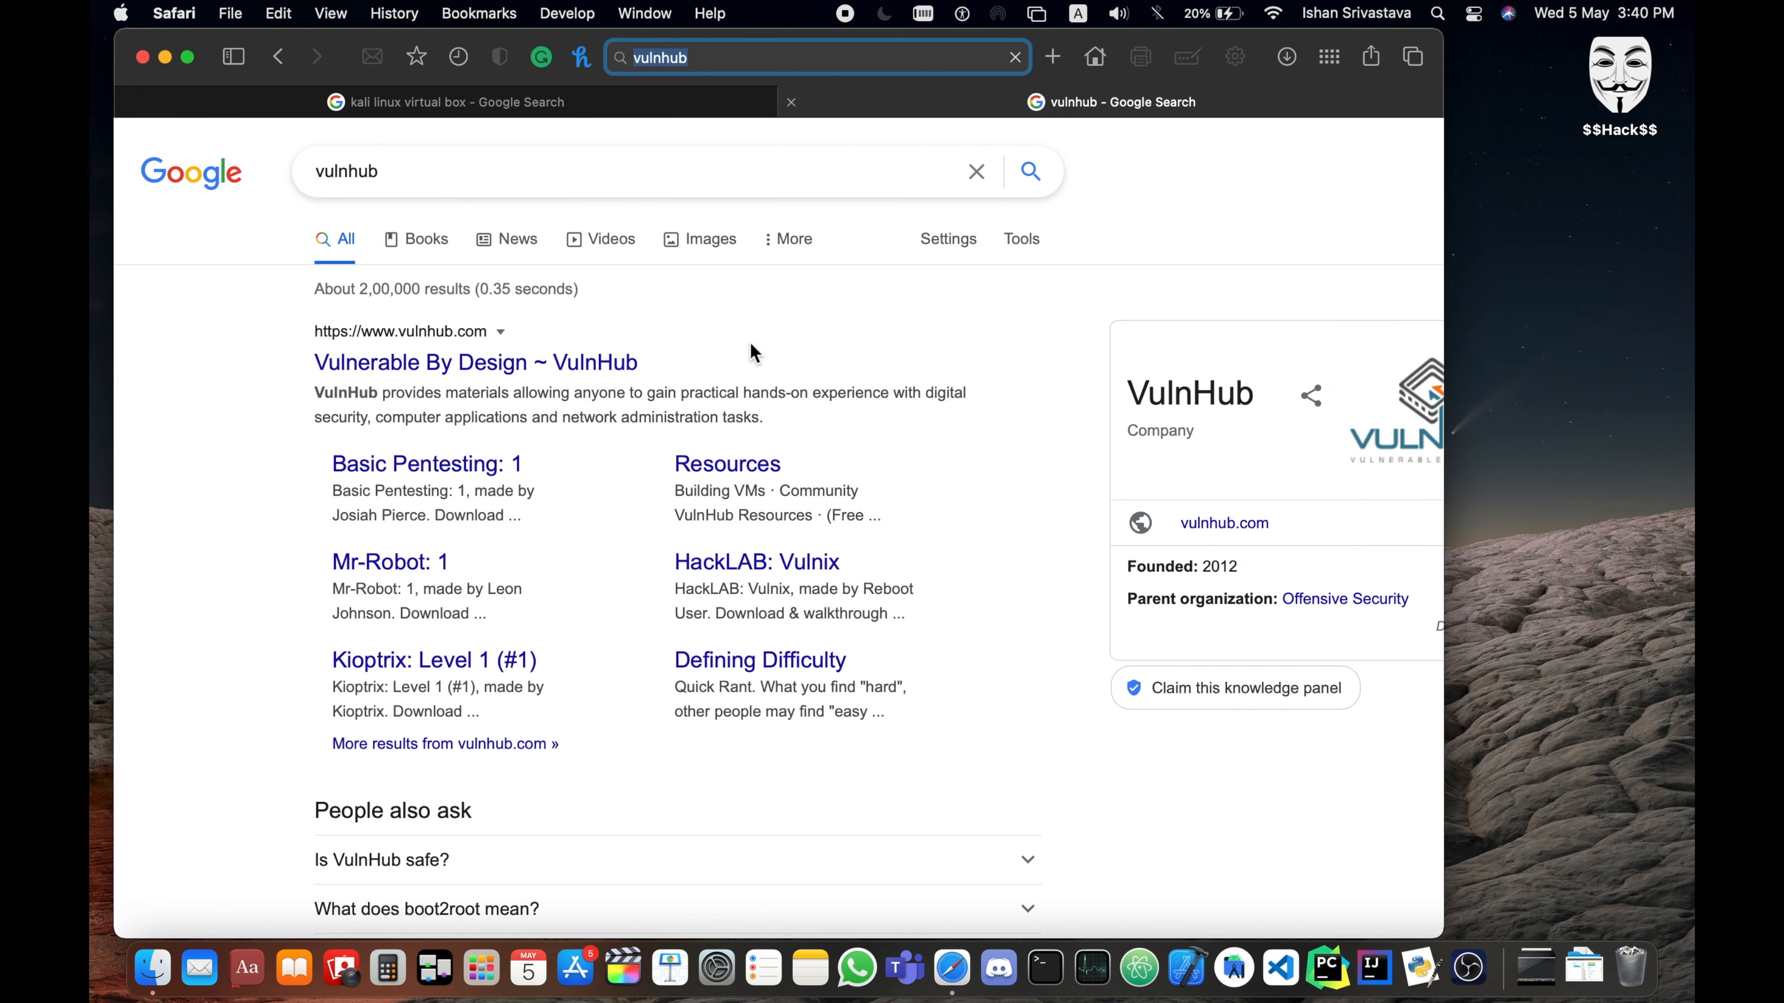
{"action": "left_click", "coordinate": [603, 367]}
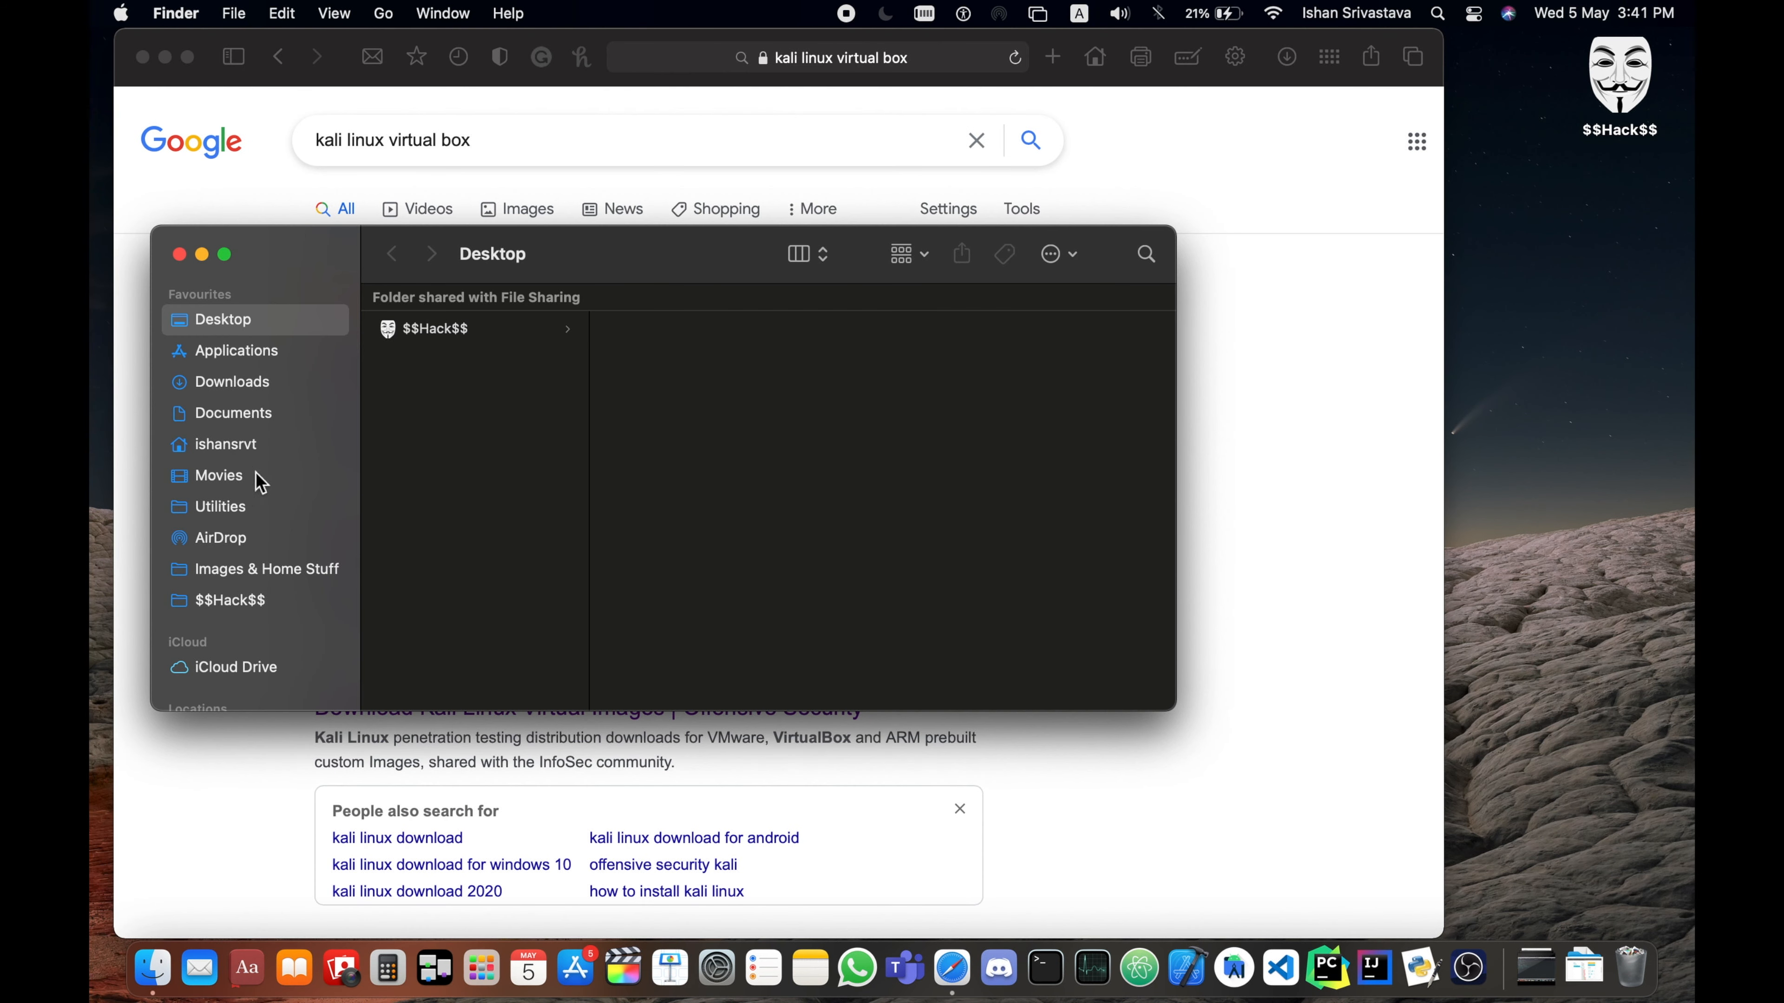
- Show the Downloads folder in Finder and select the mrRobot.ova file
{"action": "left_click", "coordinate": [269, 392]}
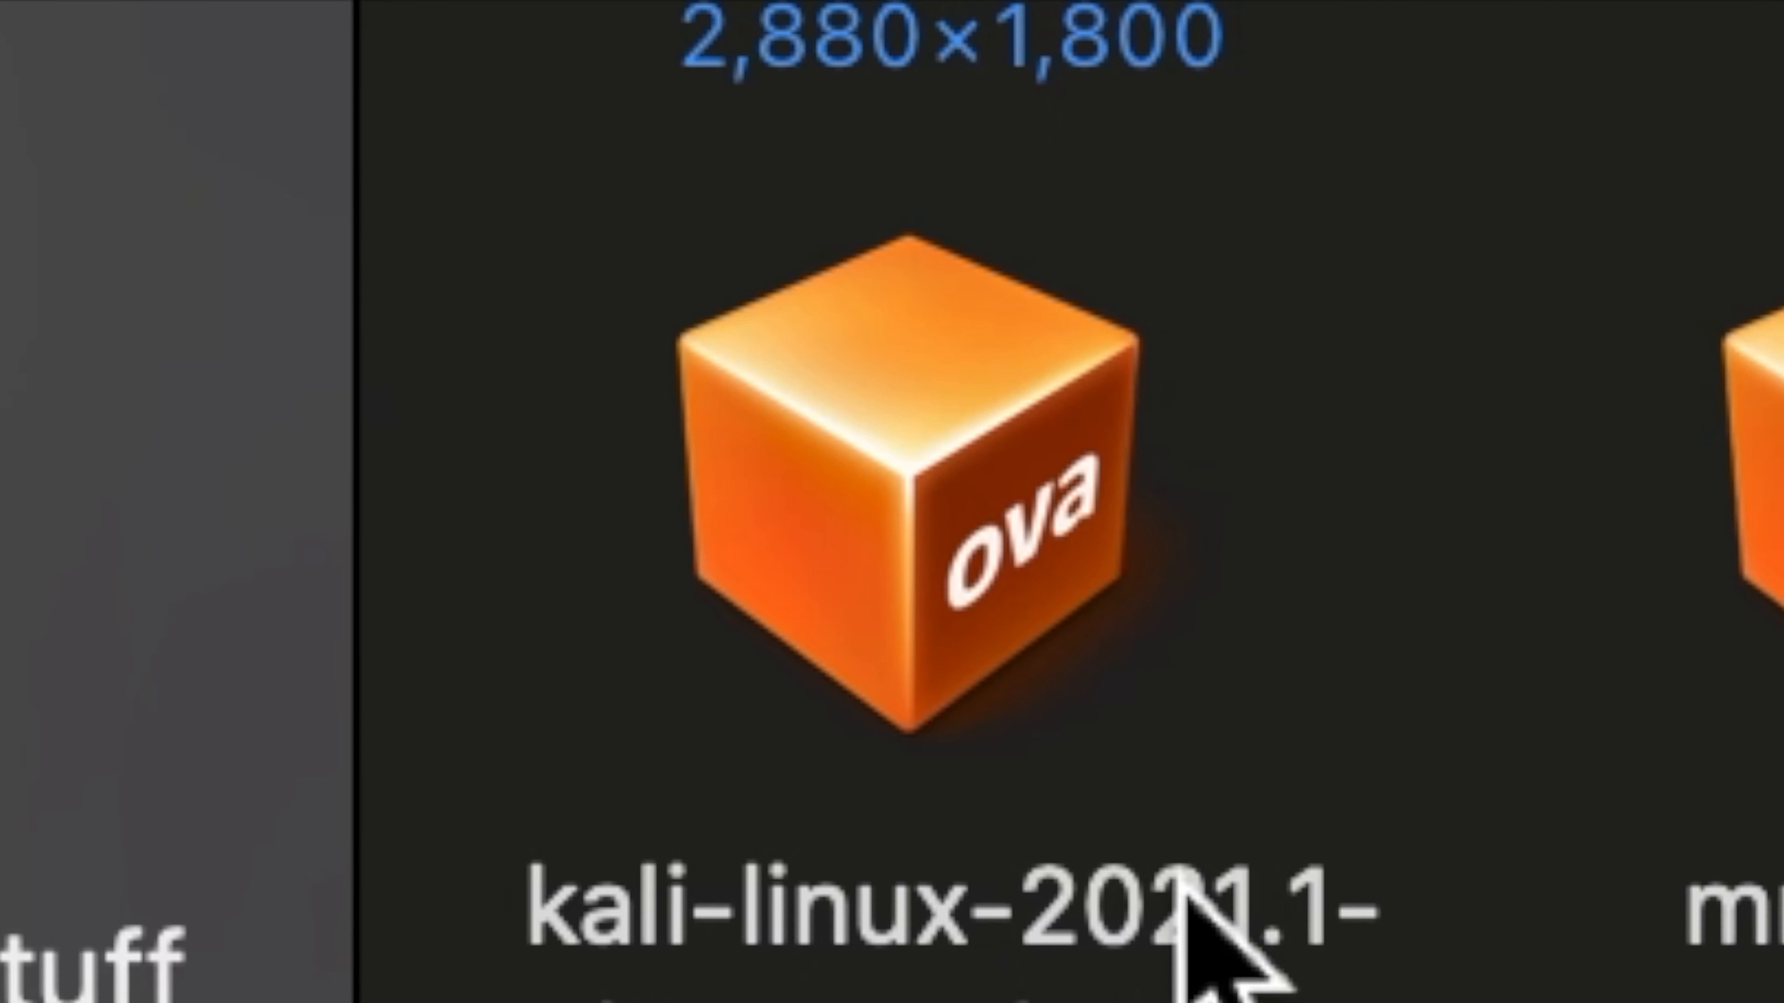
{"action": "left_click", "coordinate": [1777, 366]}
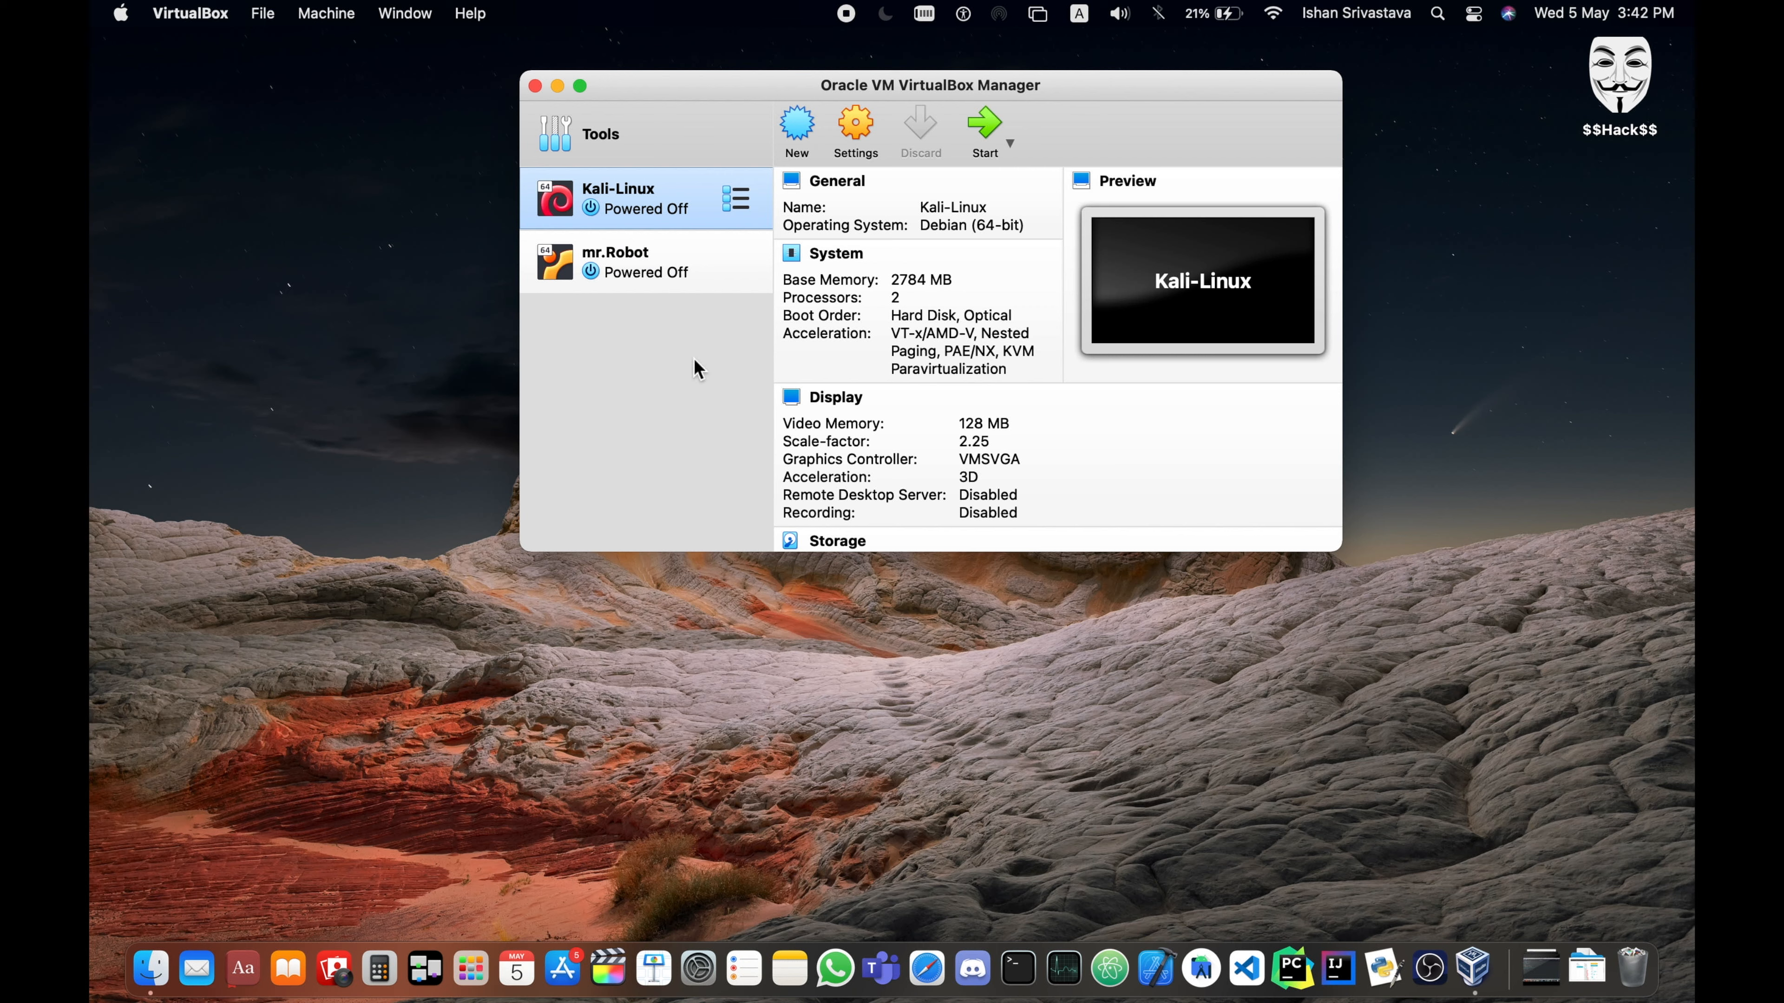
{"action": "left_click_drag", "start_coordinate": [469, 308], "coordinate": [692, 91]}
{"action": "left_click", "coordinate": [618, 473]}
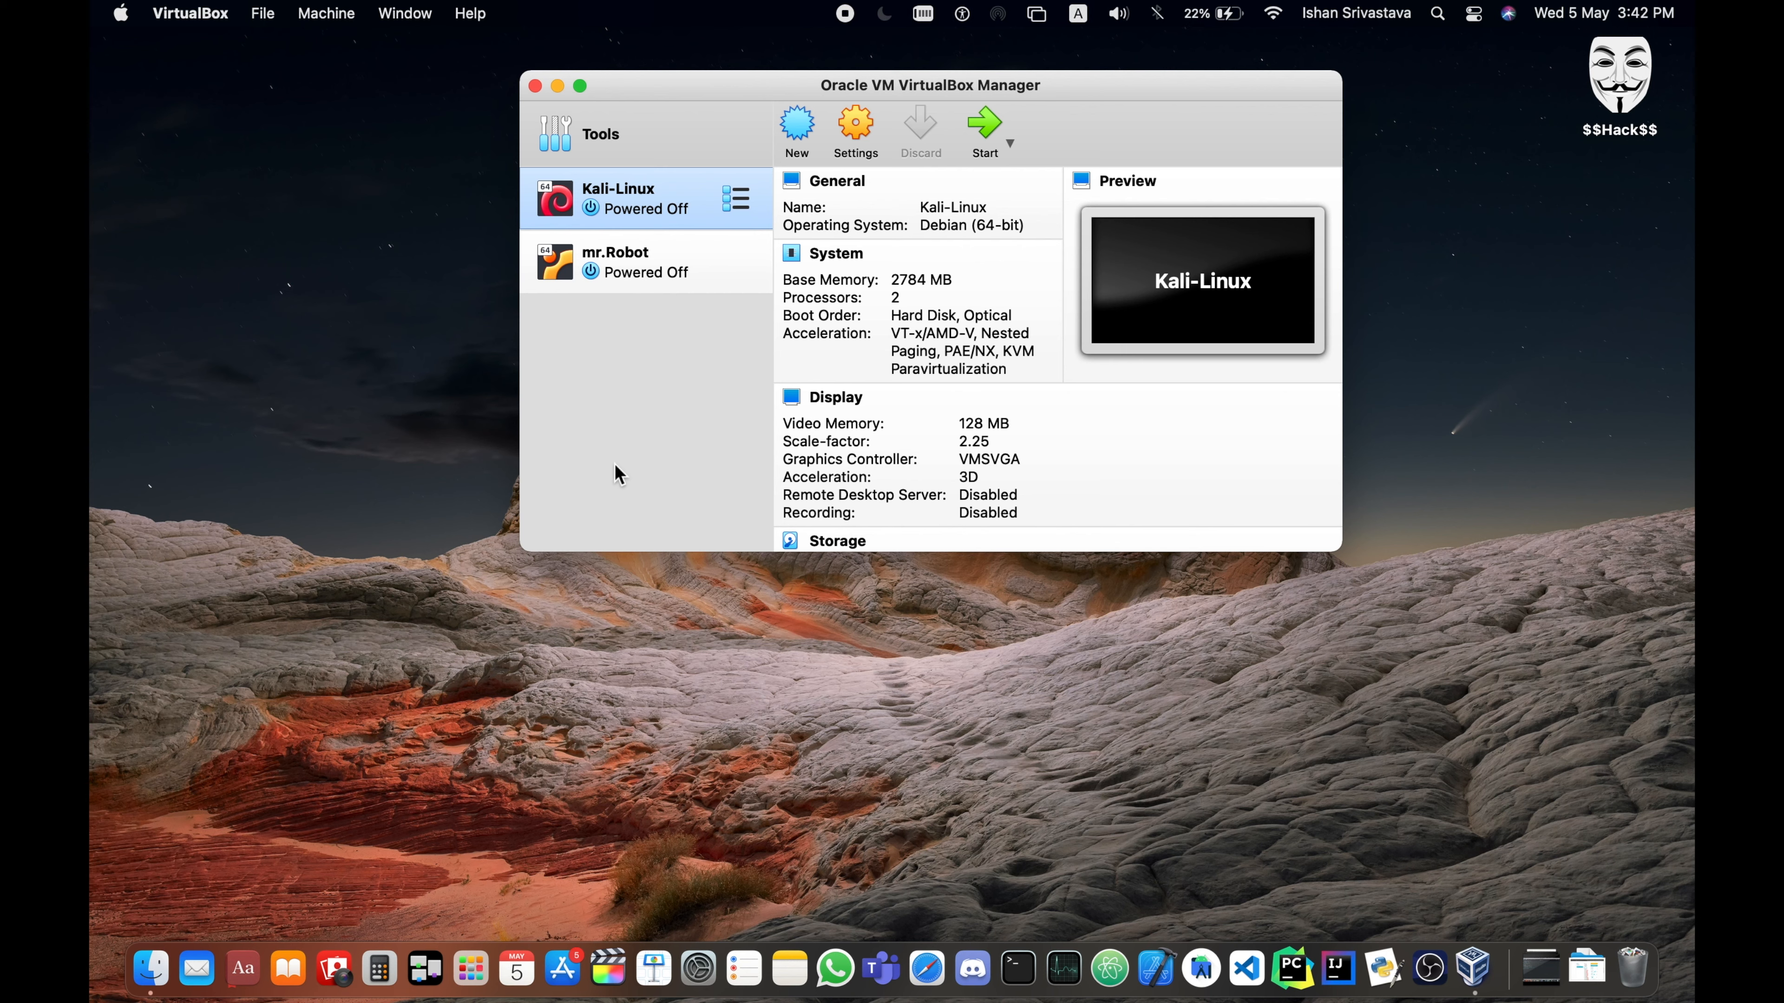
{"action": "left_click", "coordinate": [661, 258]}
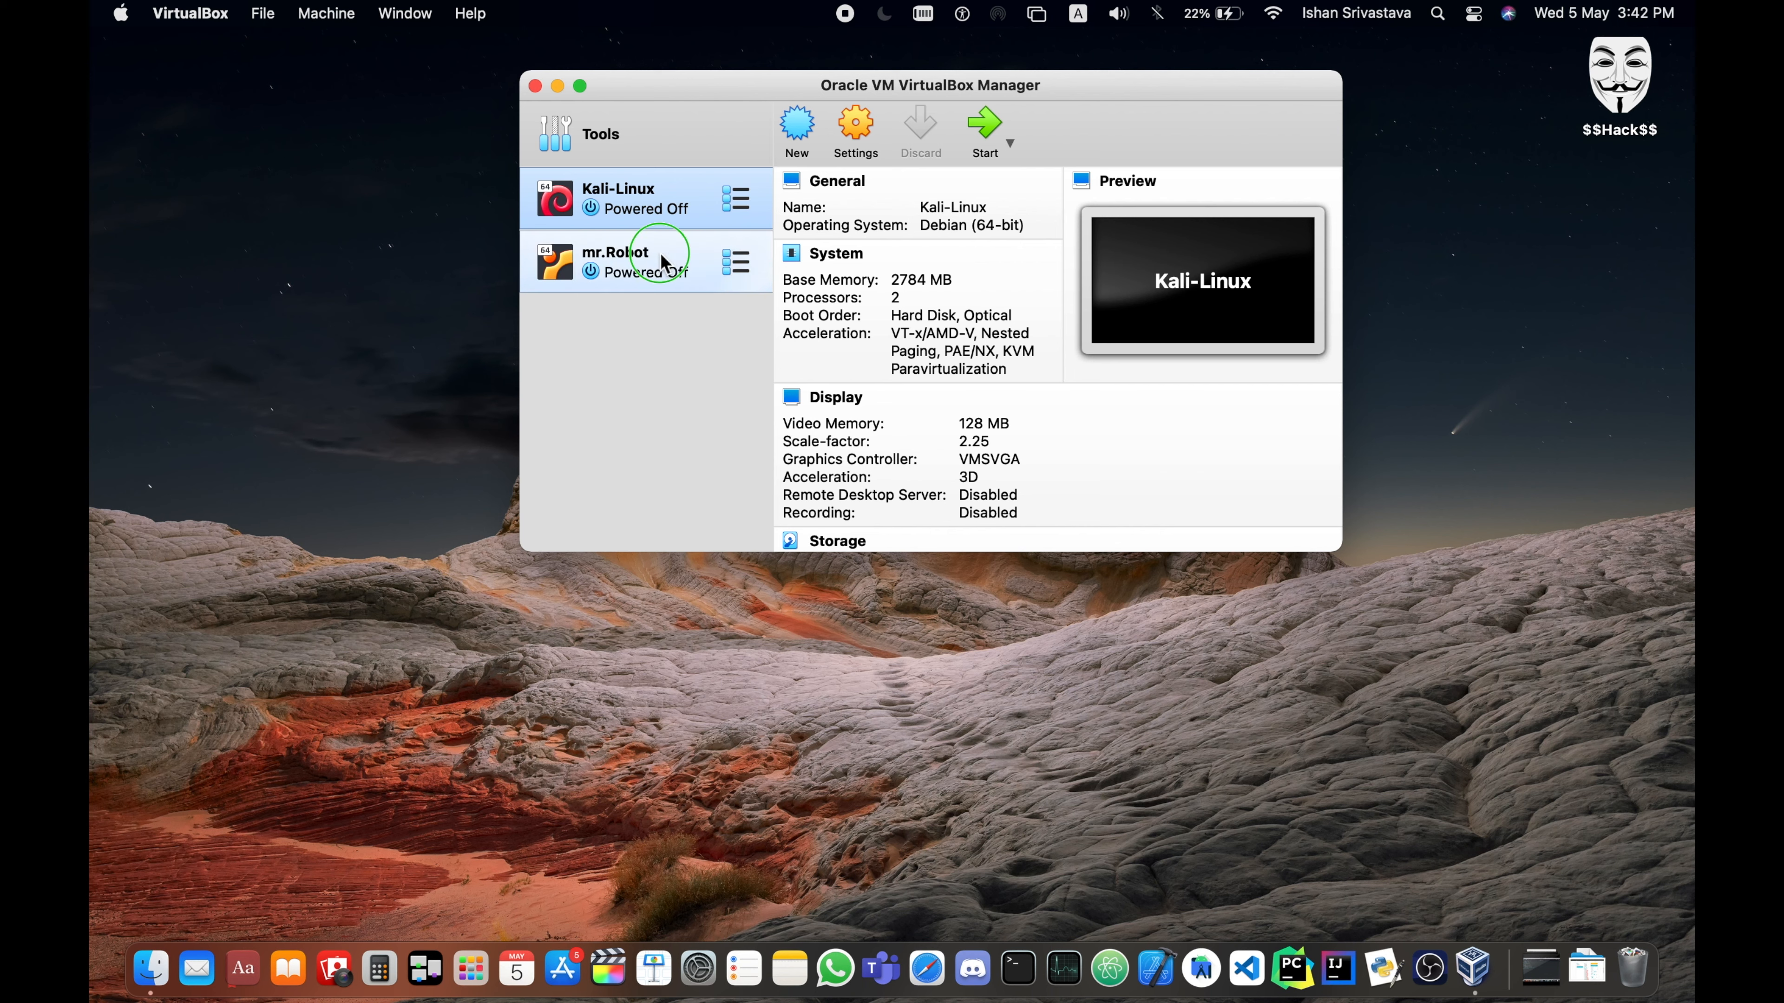
{"action": "right_click", "coordinate": [661, 257]}
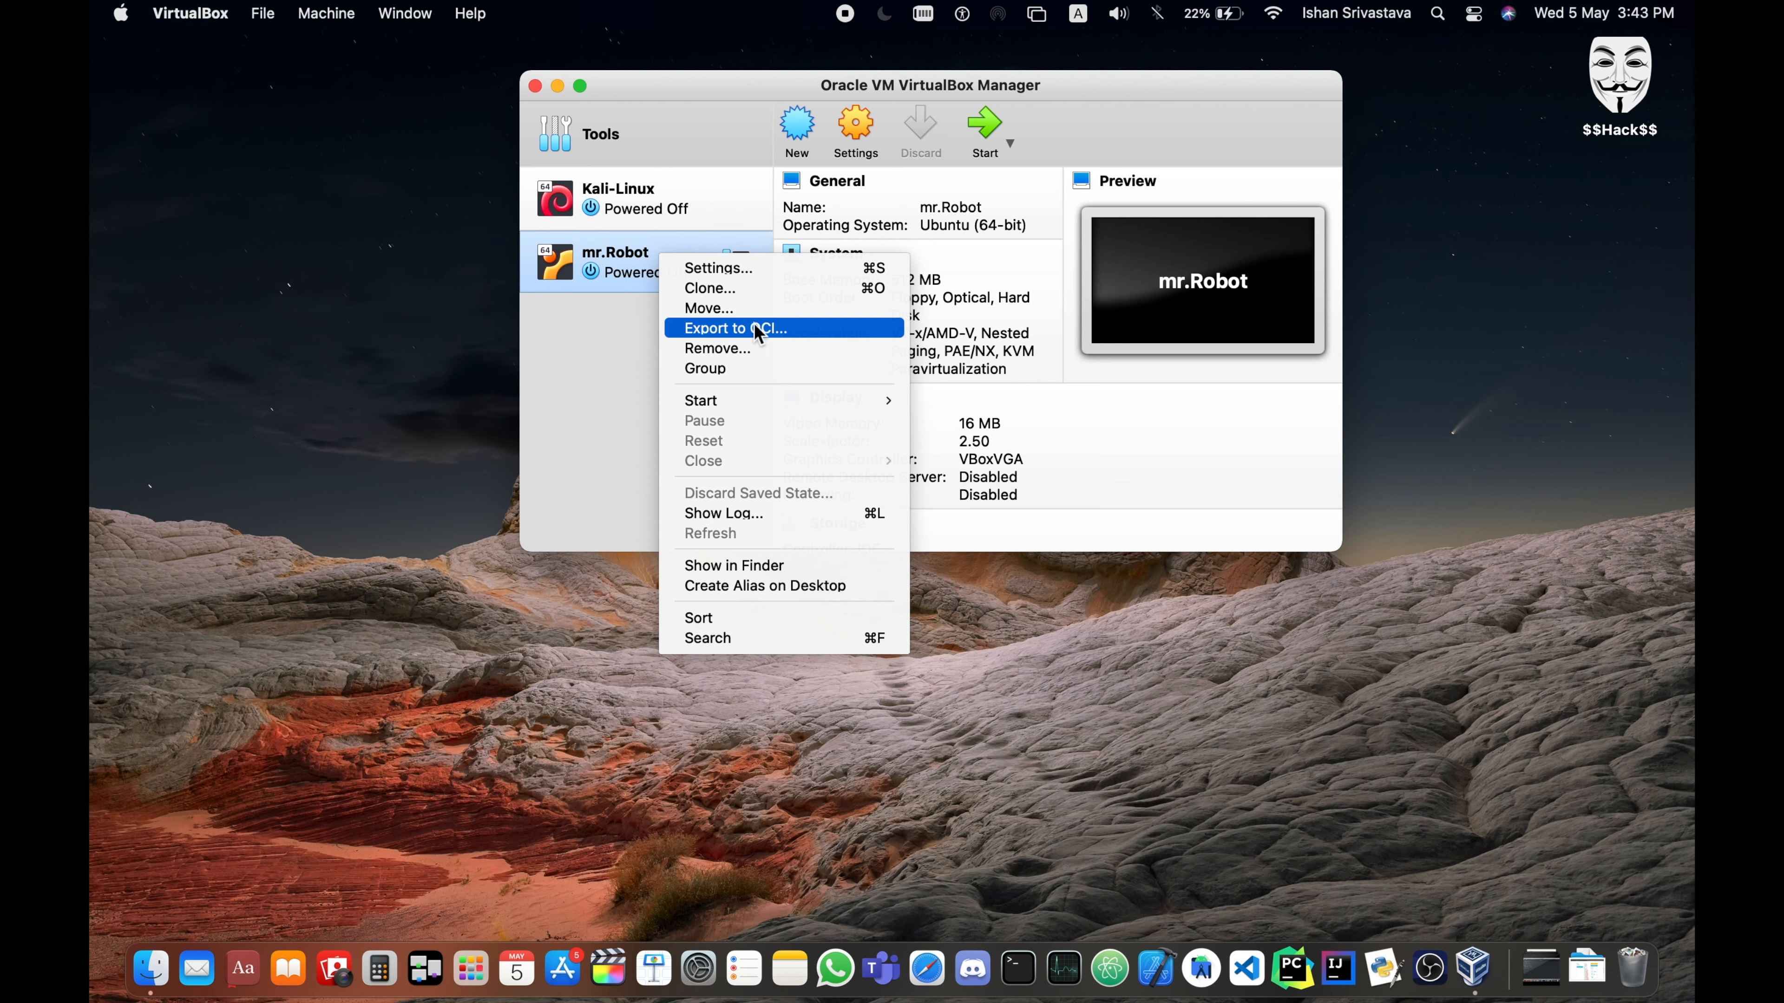
{"action": "left_click", "coordinate": [631, 396]}
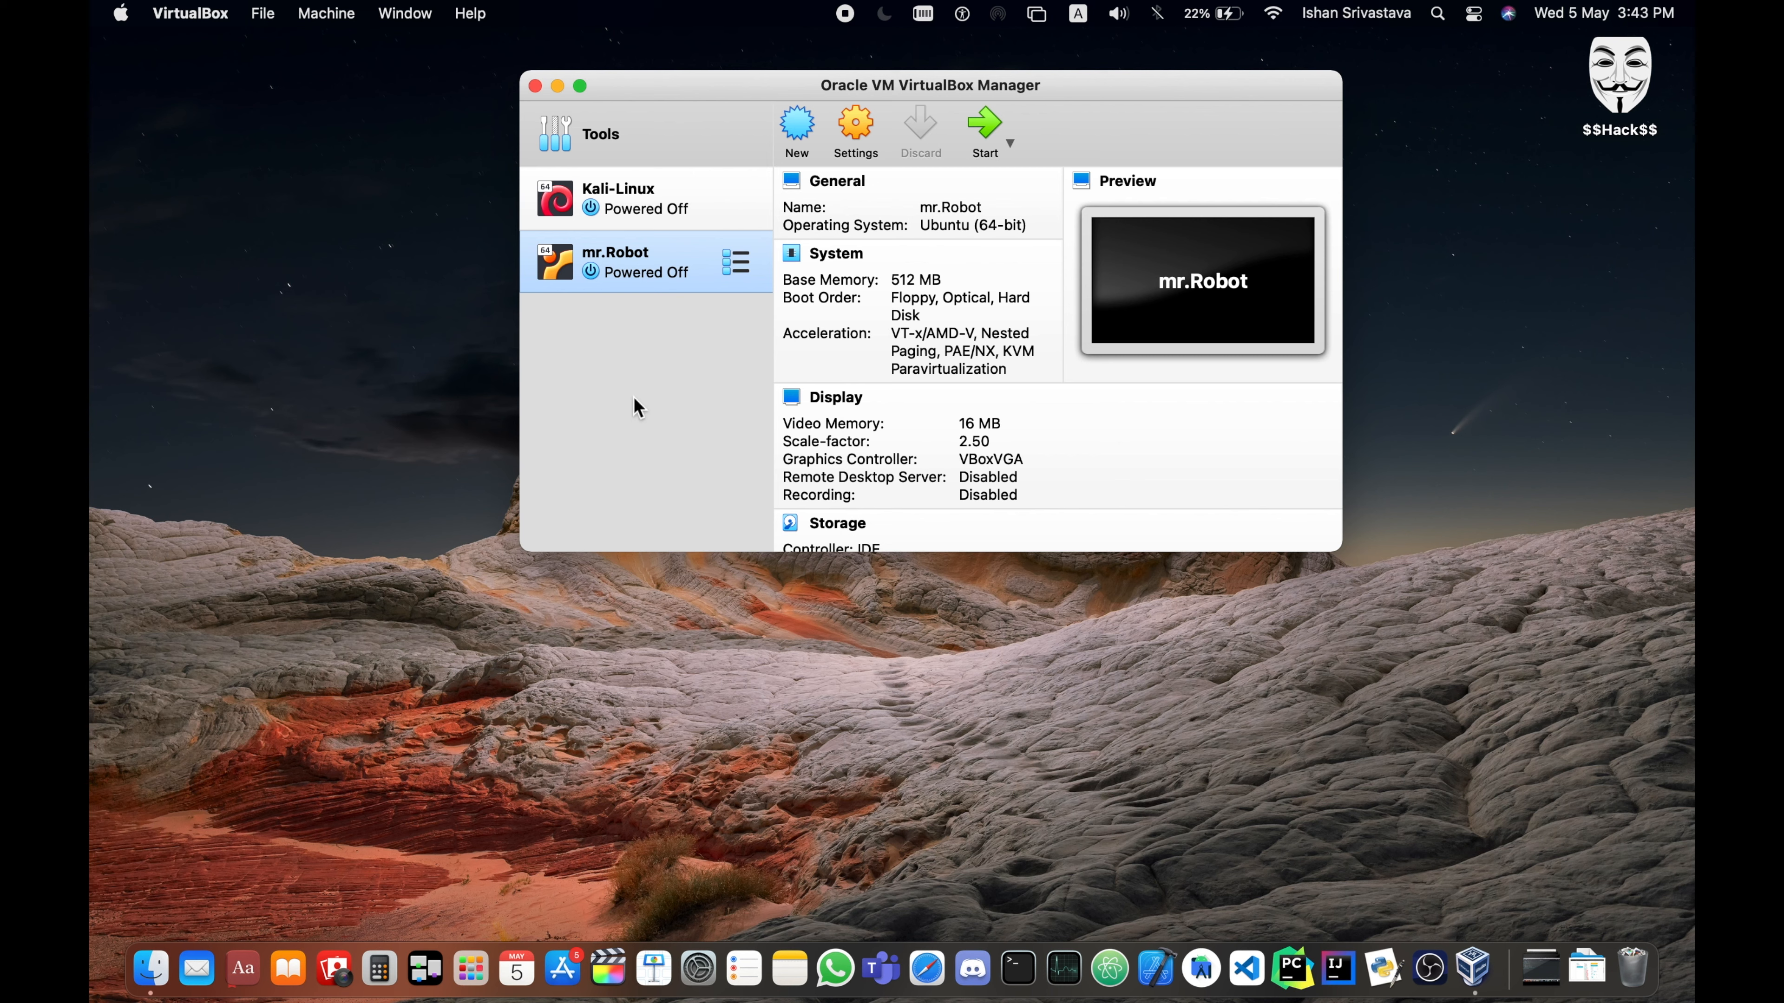
{"action": "left_click", "coordinate": [635, 201]}
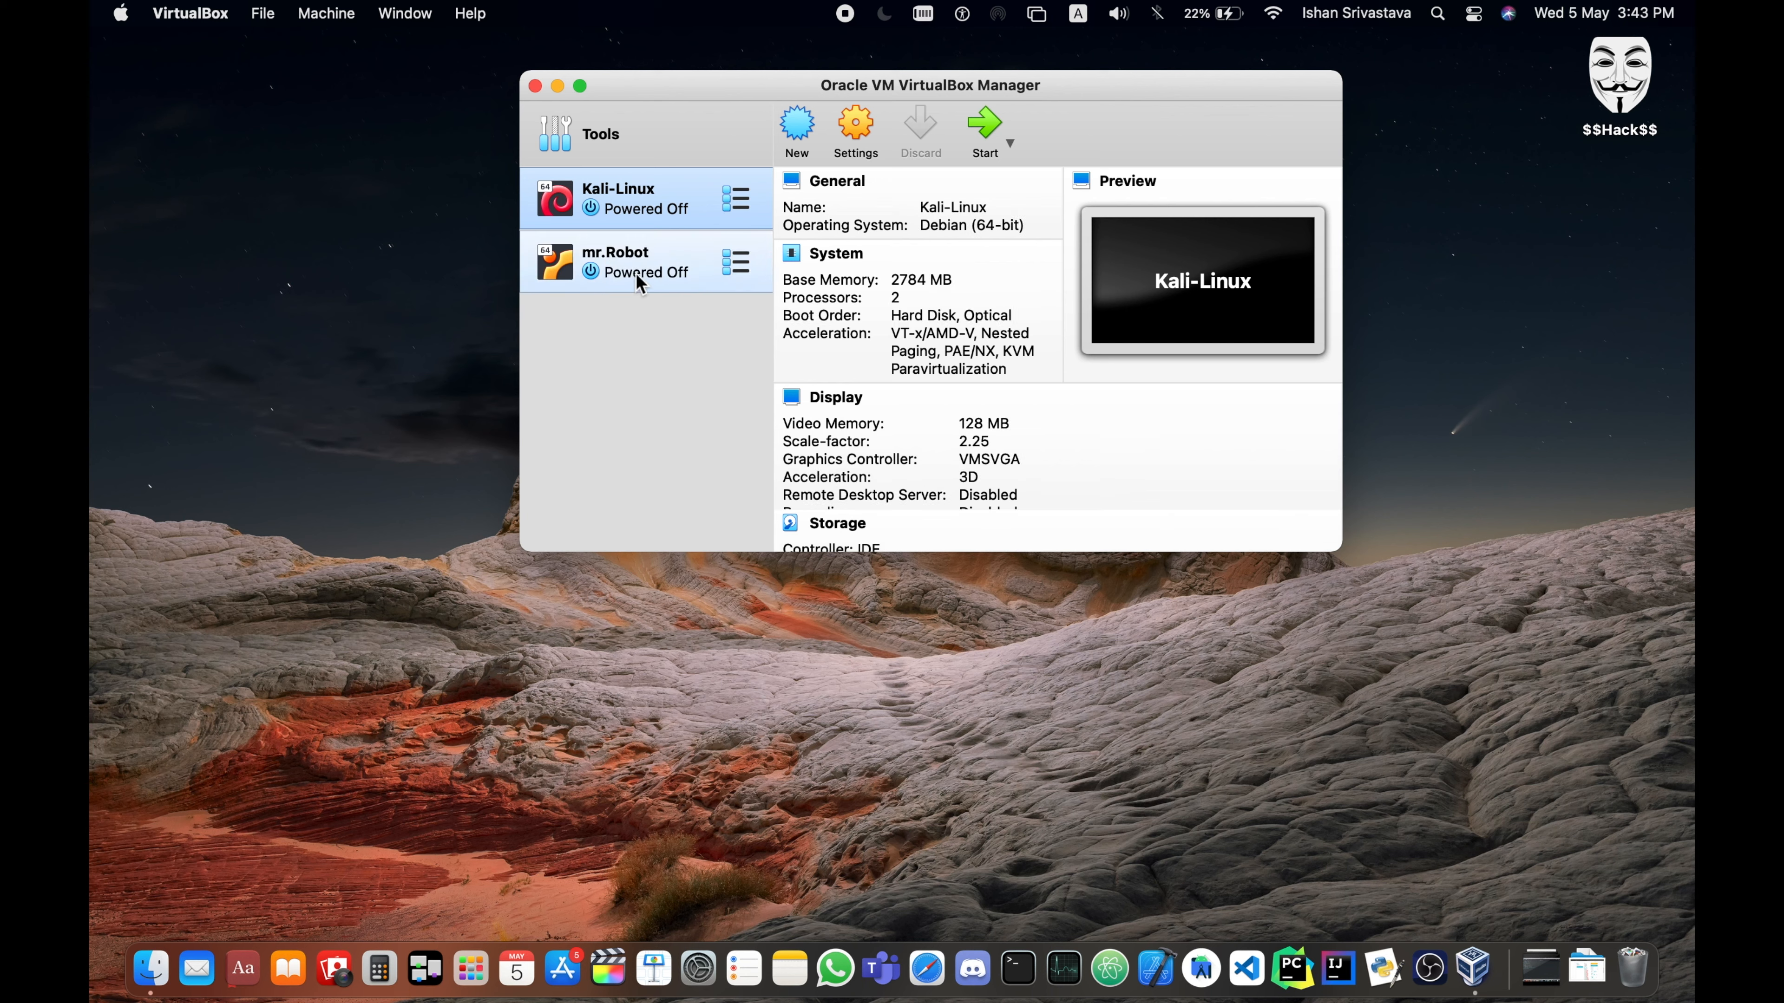
- Check the internal network name of the first network adapter in the mr.Robot machine's settings
{"action": "left_click", "coordinate": [635, 273]}
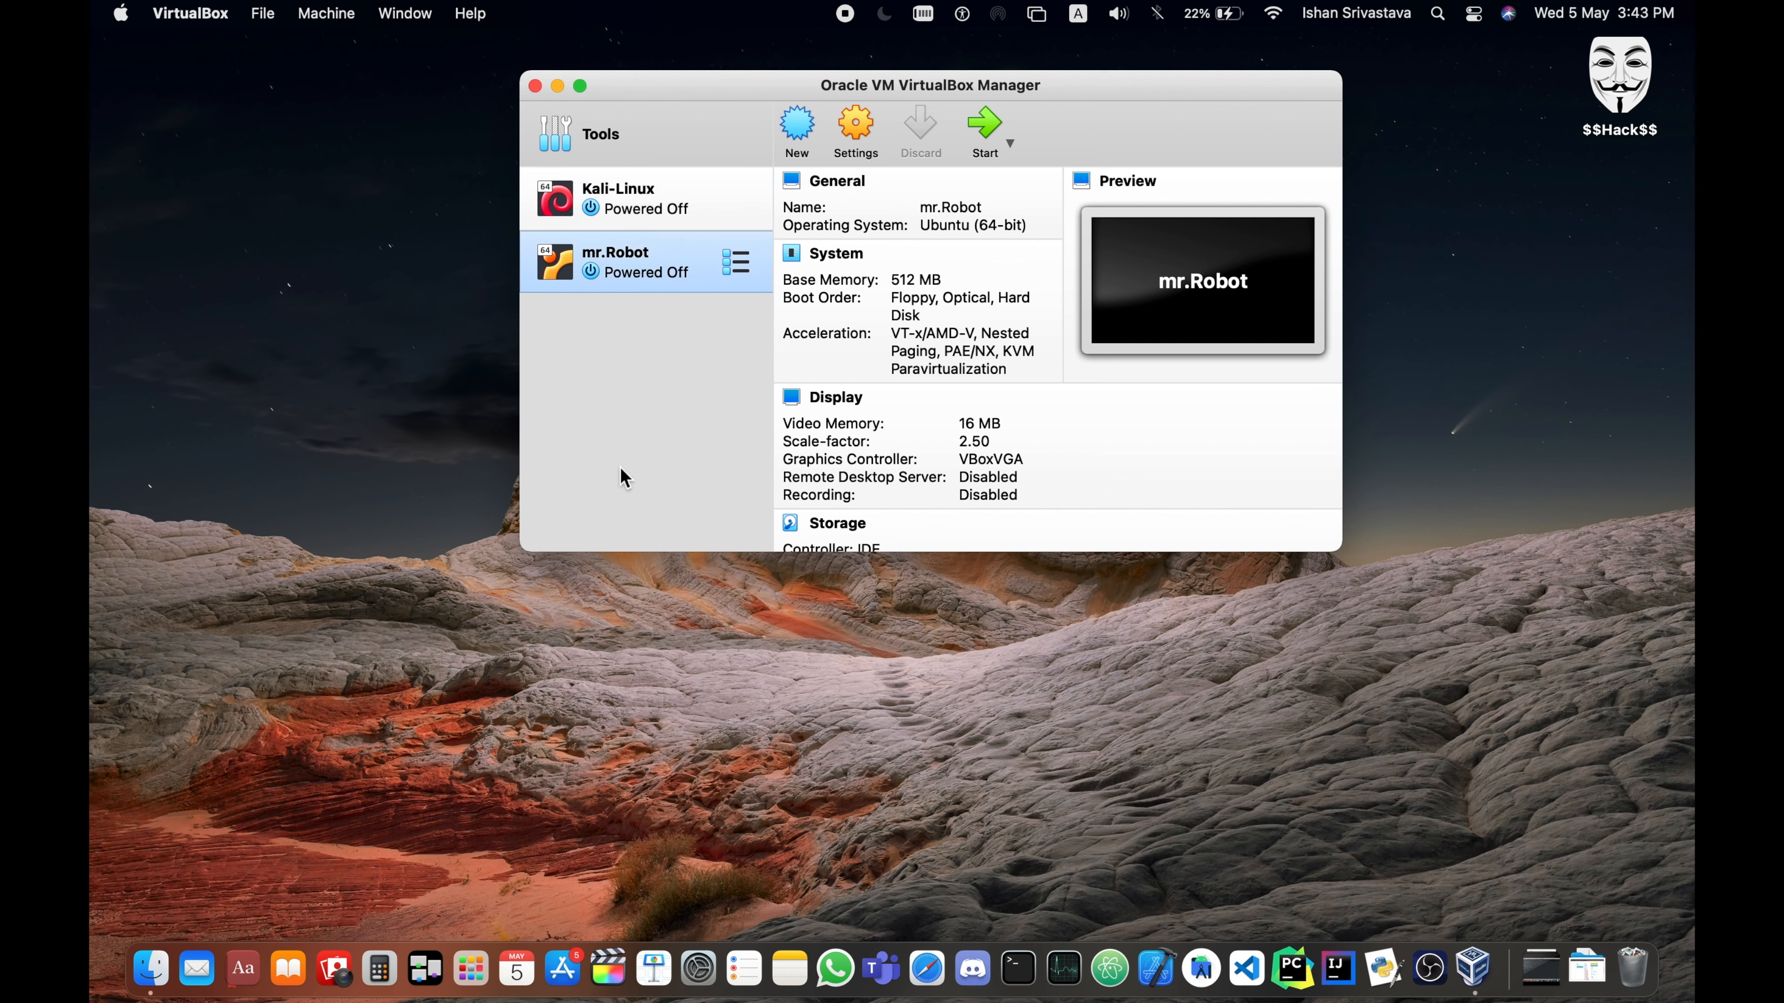
{"action": "right_click", "coordinate": [680, 267]}
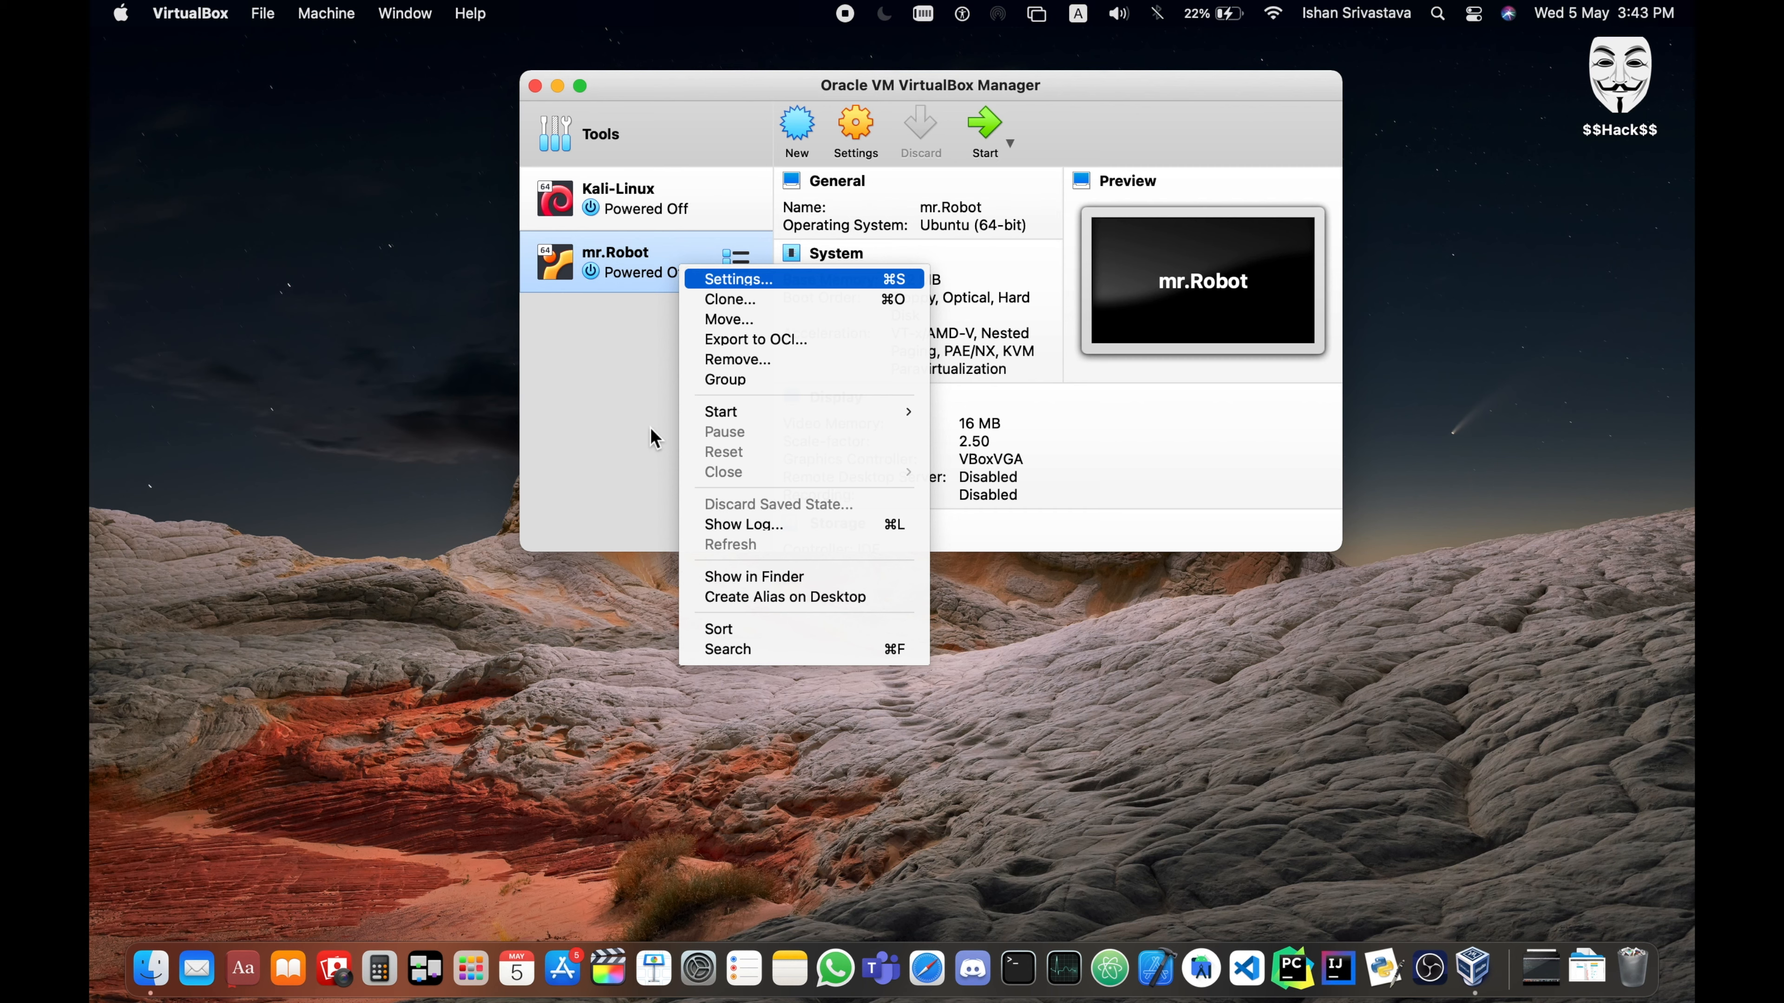
{"action": "key", "text": "Return"}
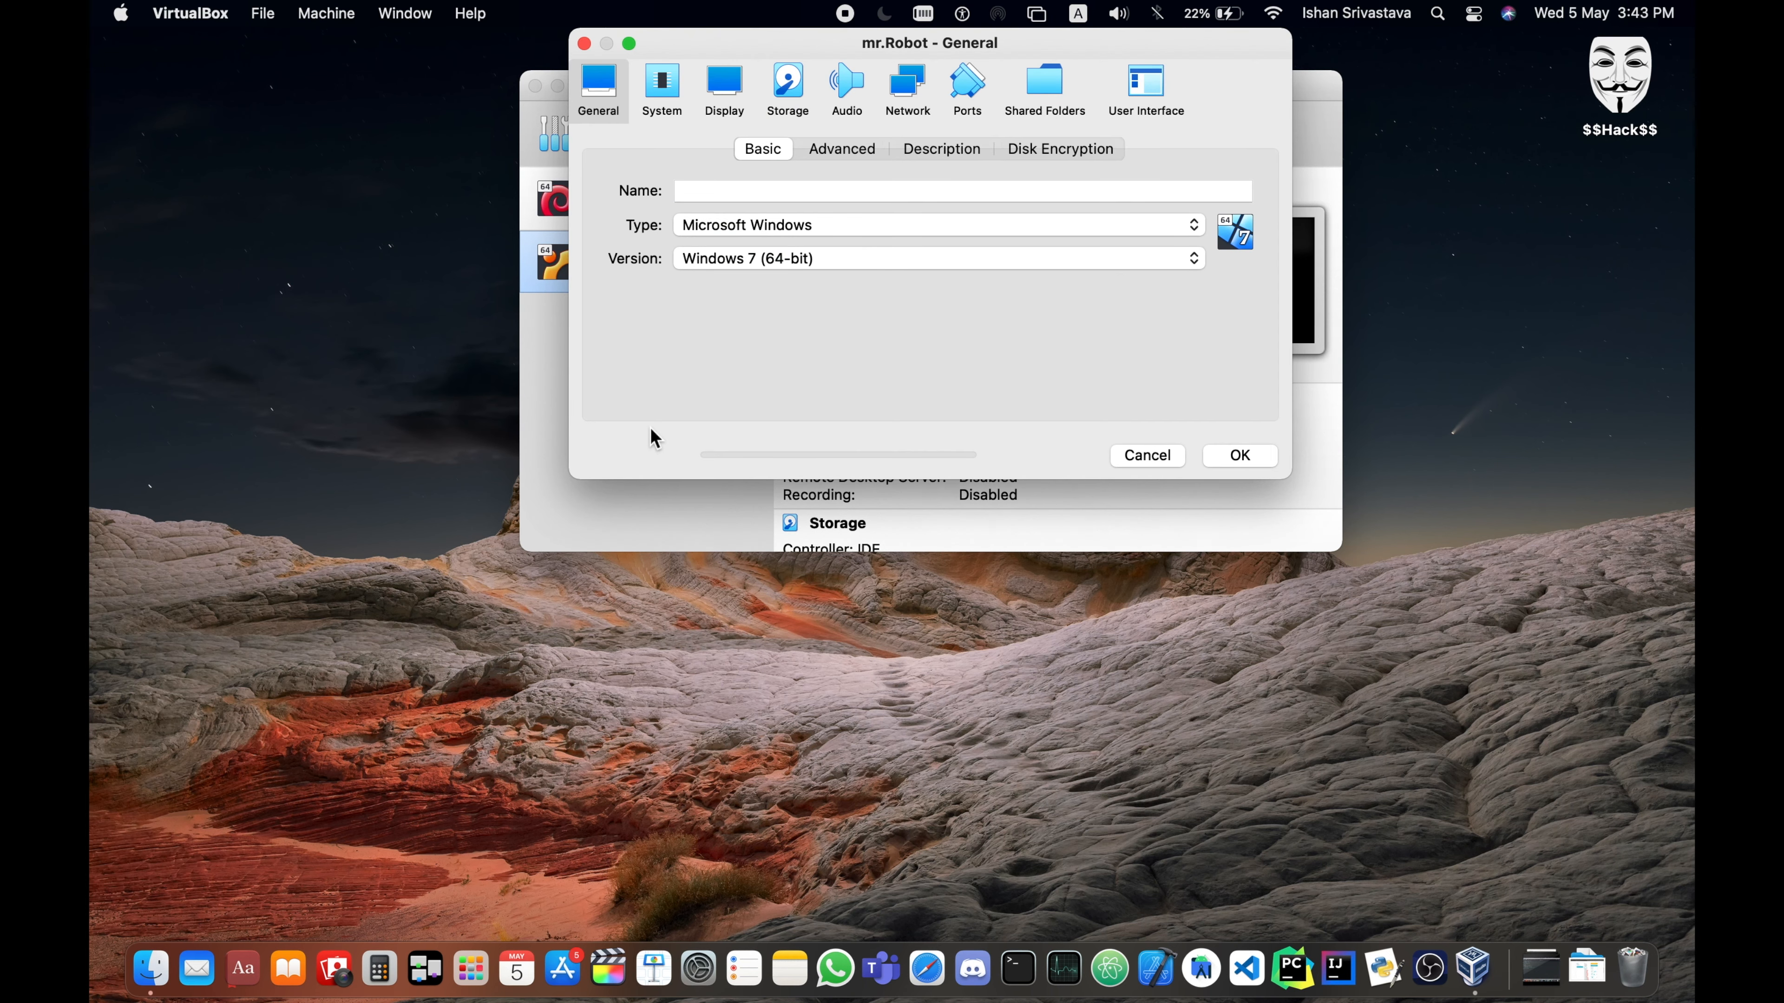
{"action": "left_click", "coordinate": [908, 86]}
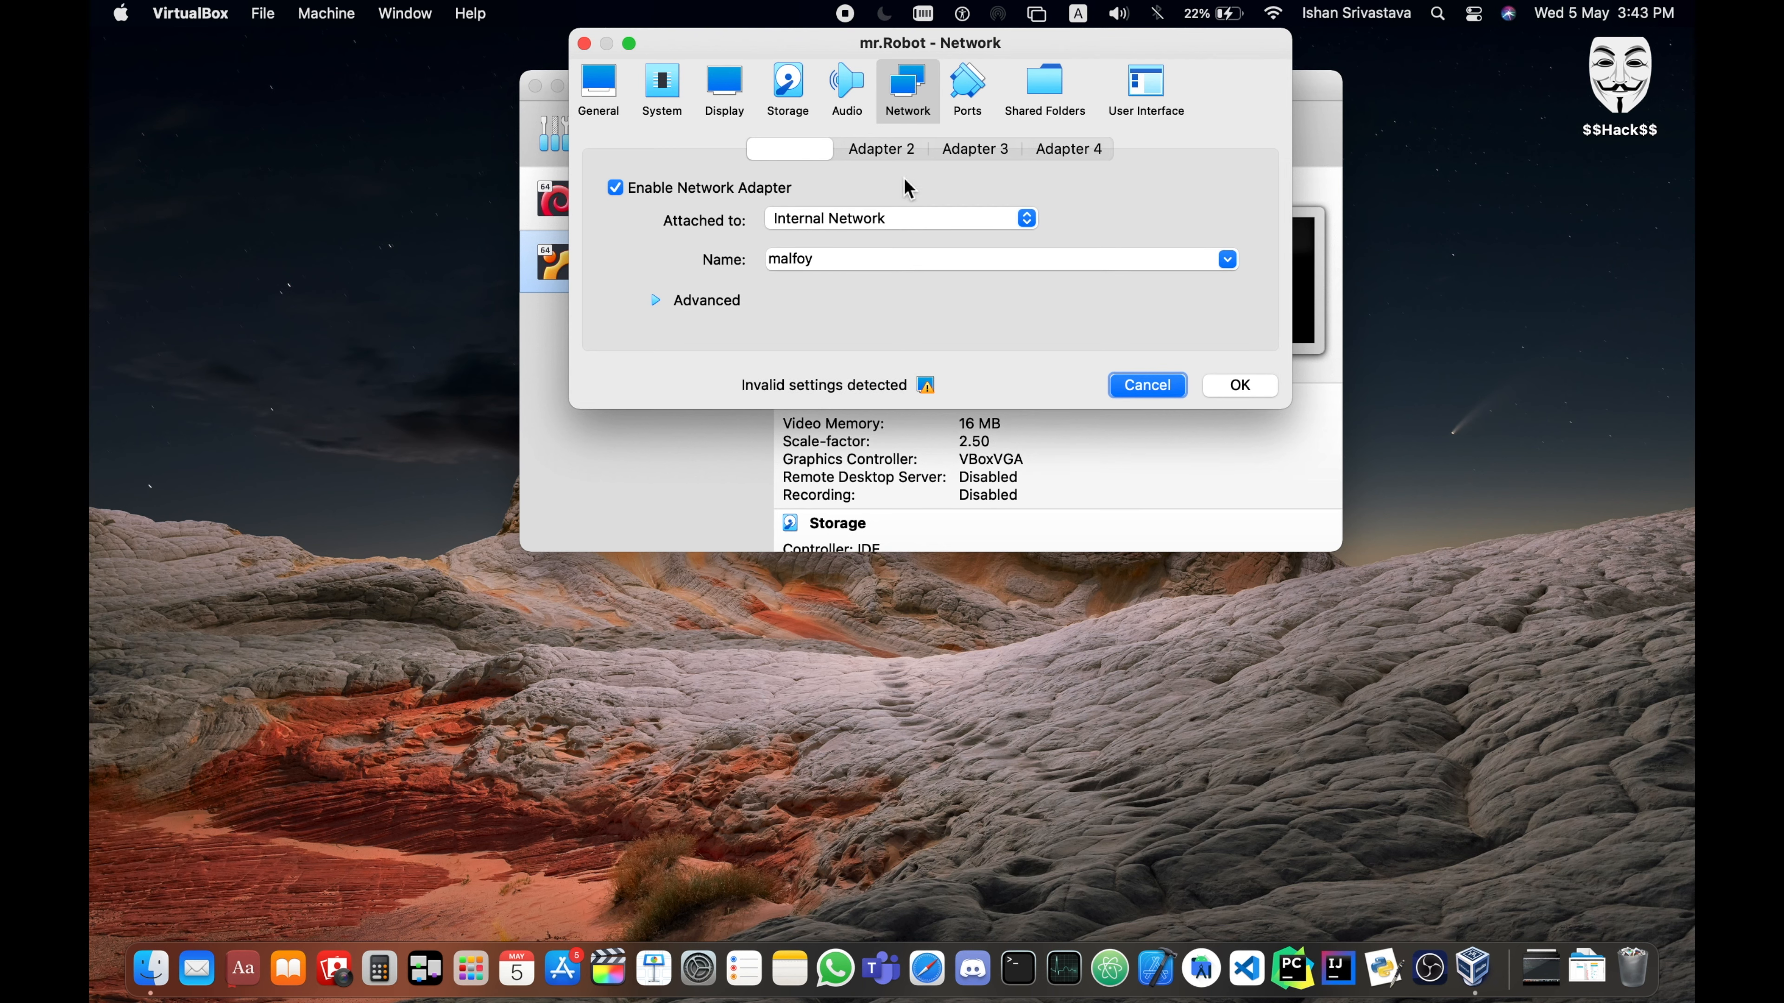
{"action": "left_click", "coordinate": [857, 260]}
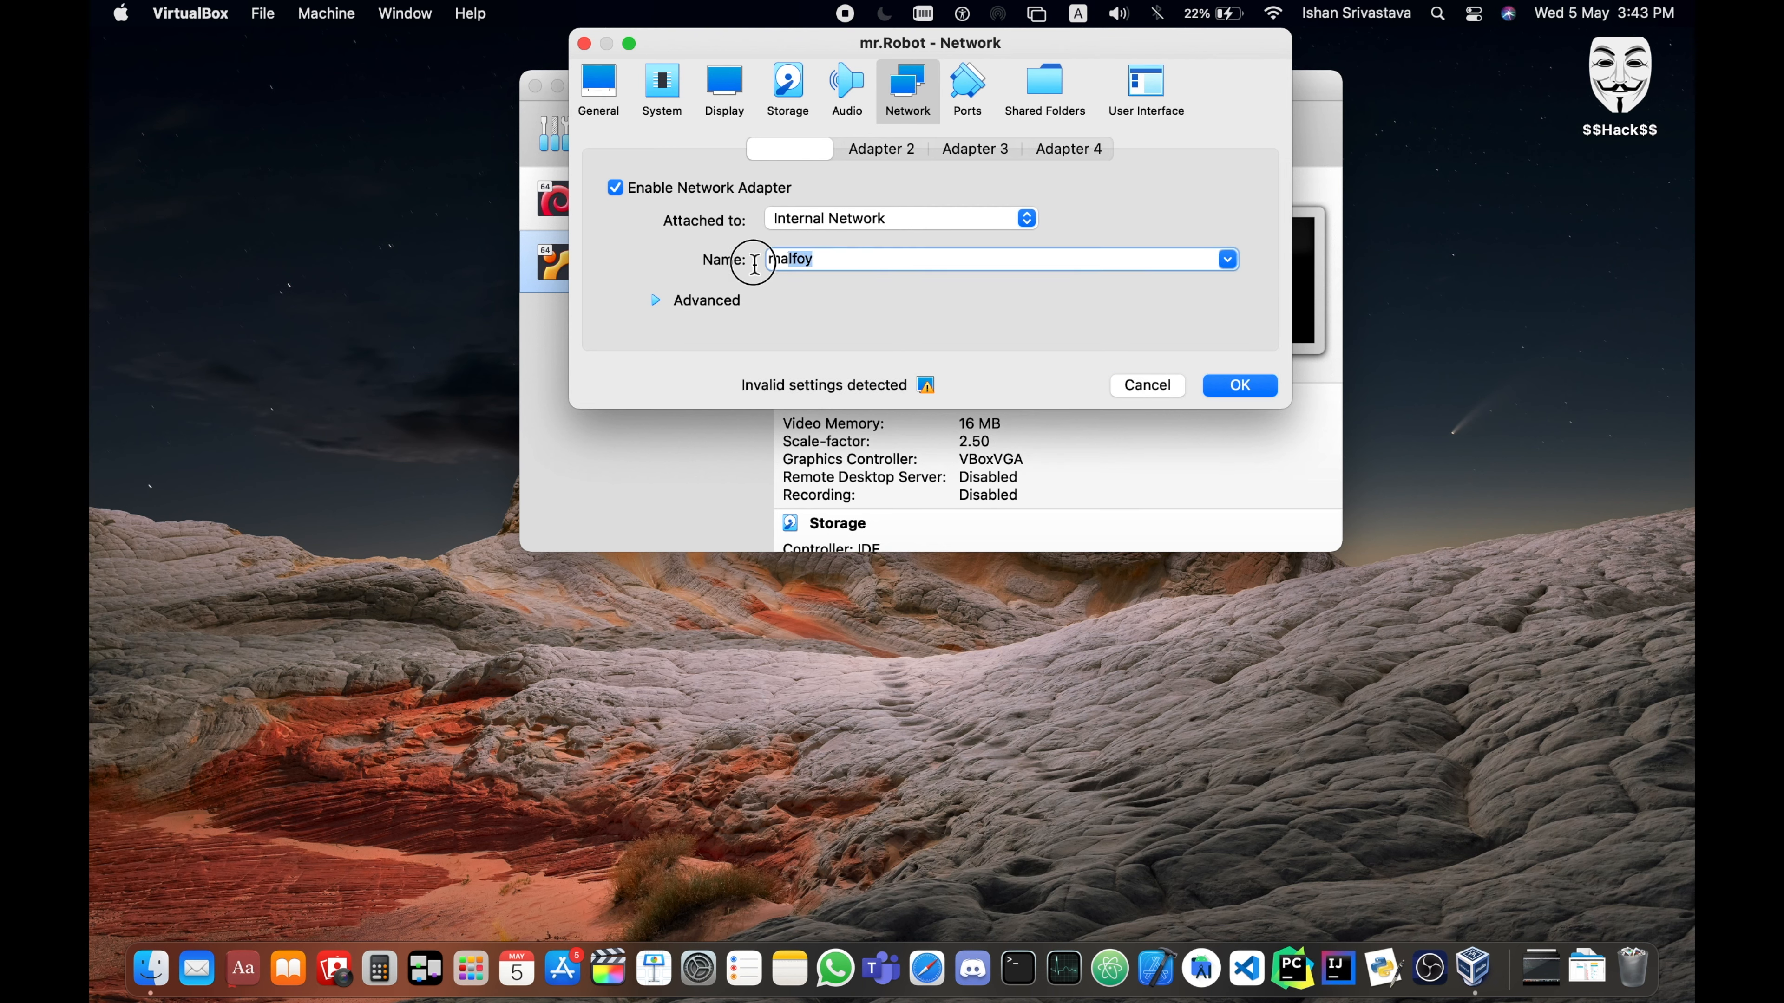
{"action": "left_click", "coordinate": [829, 261]}
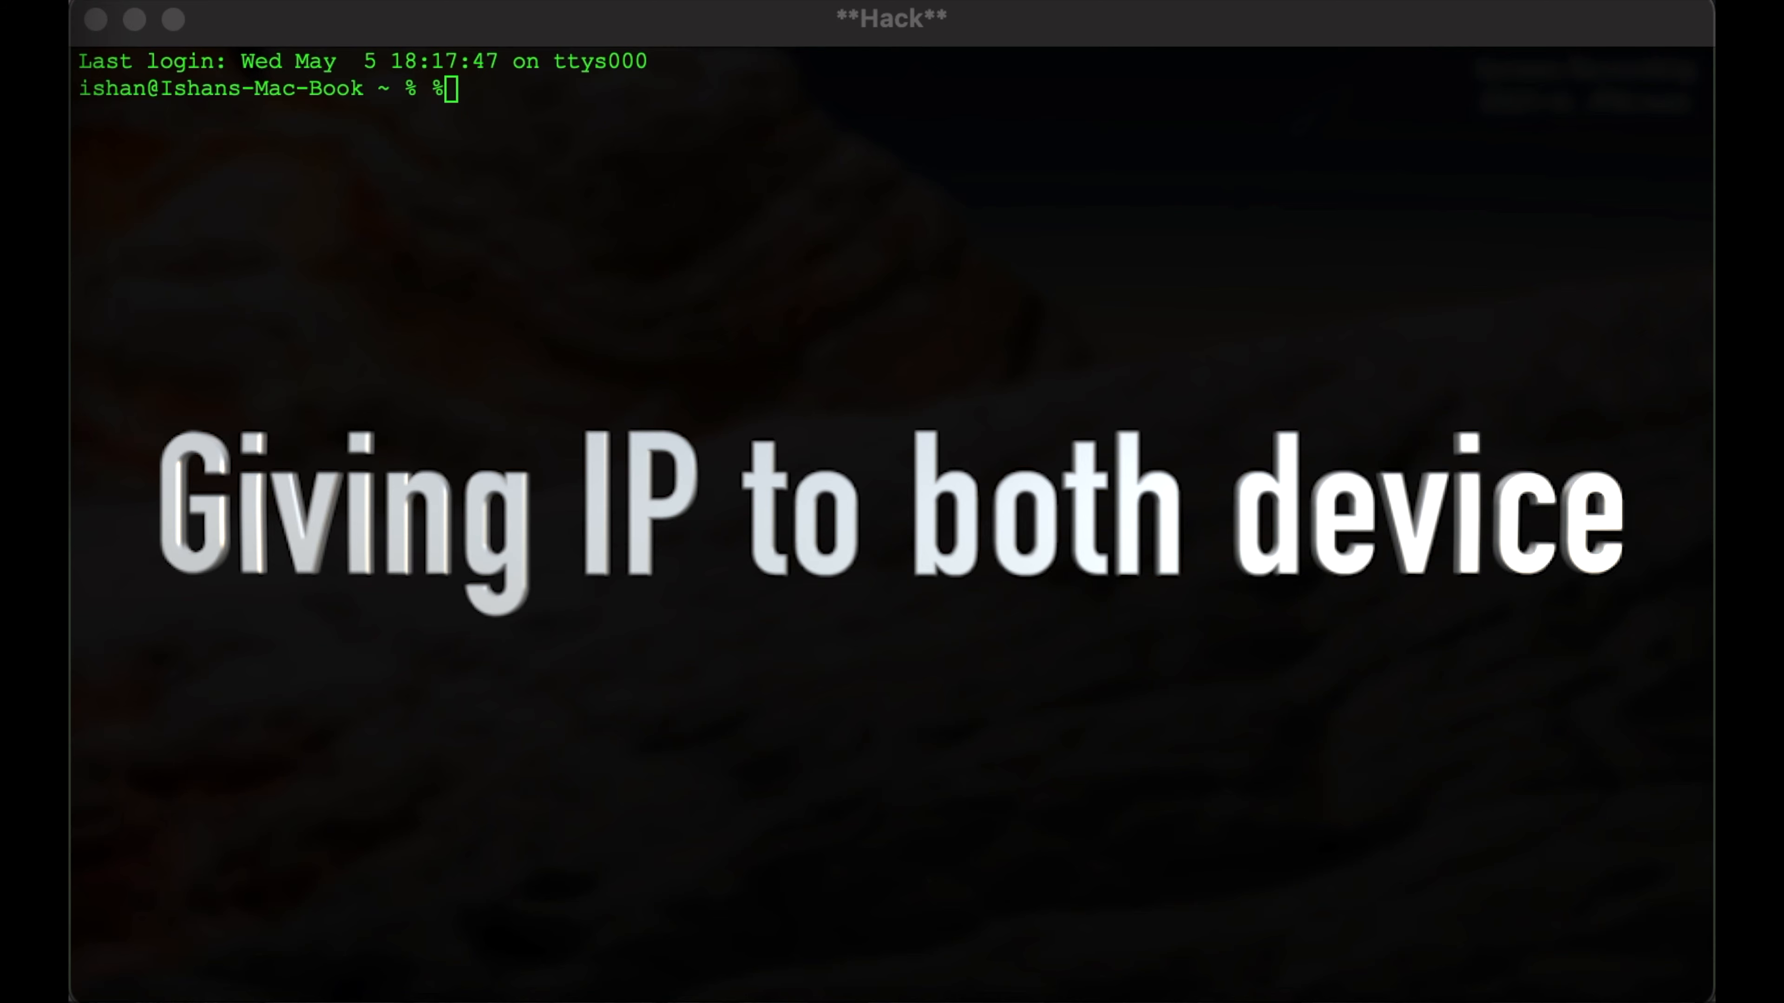
{"action": "left_click", "coordinate": [905, 251]}
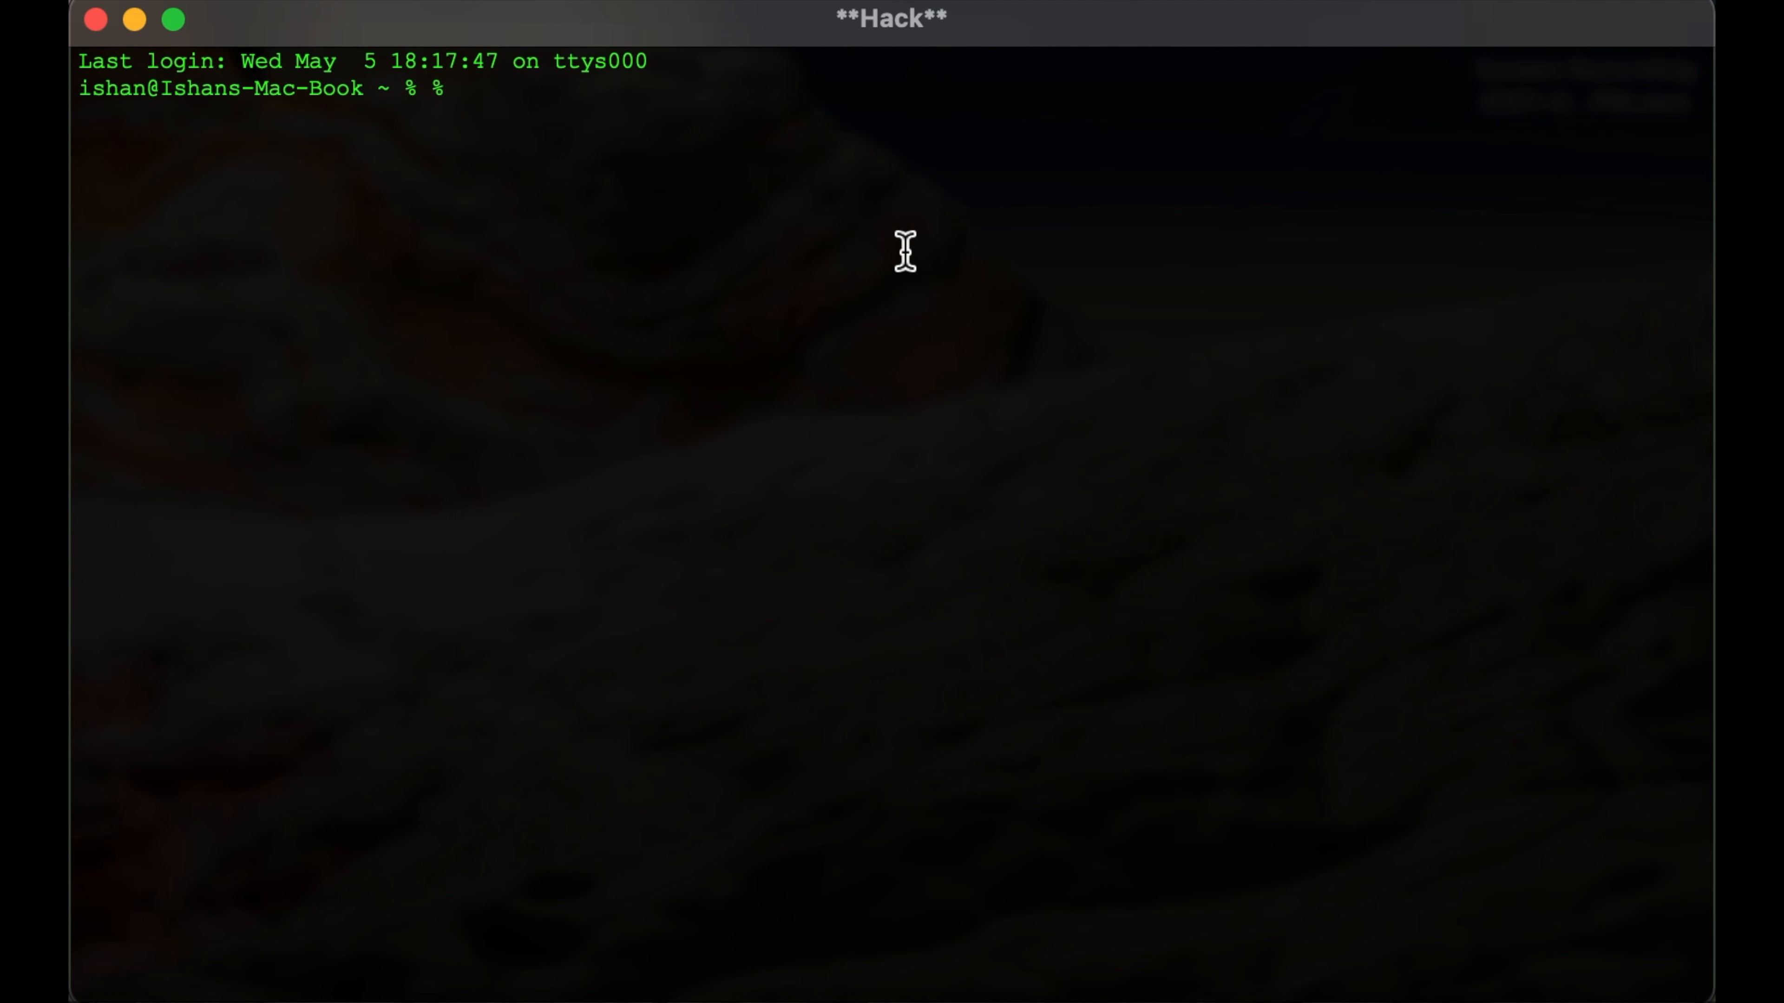
{"action": "type", "text": "Location of Virtual"}
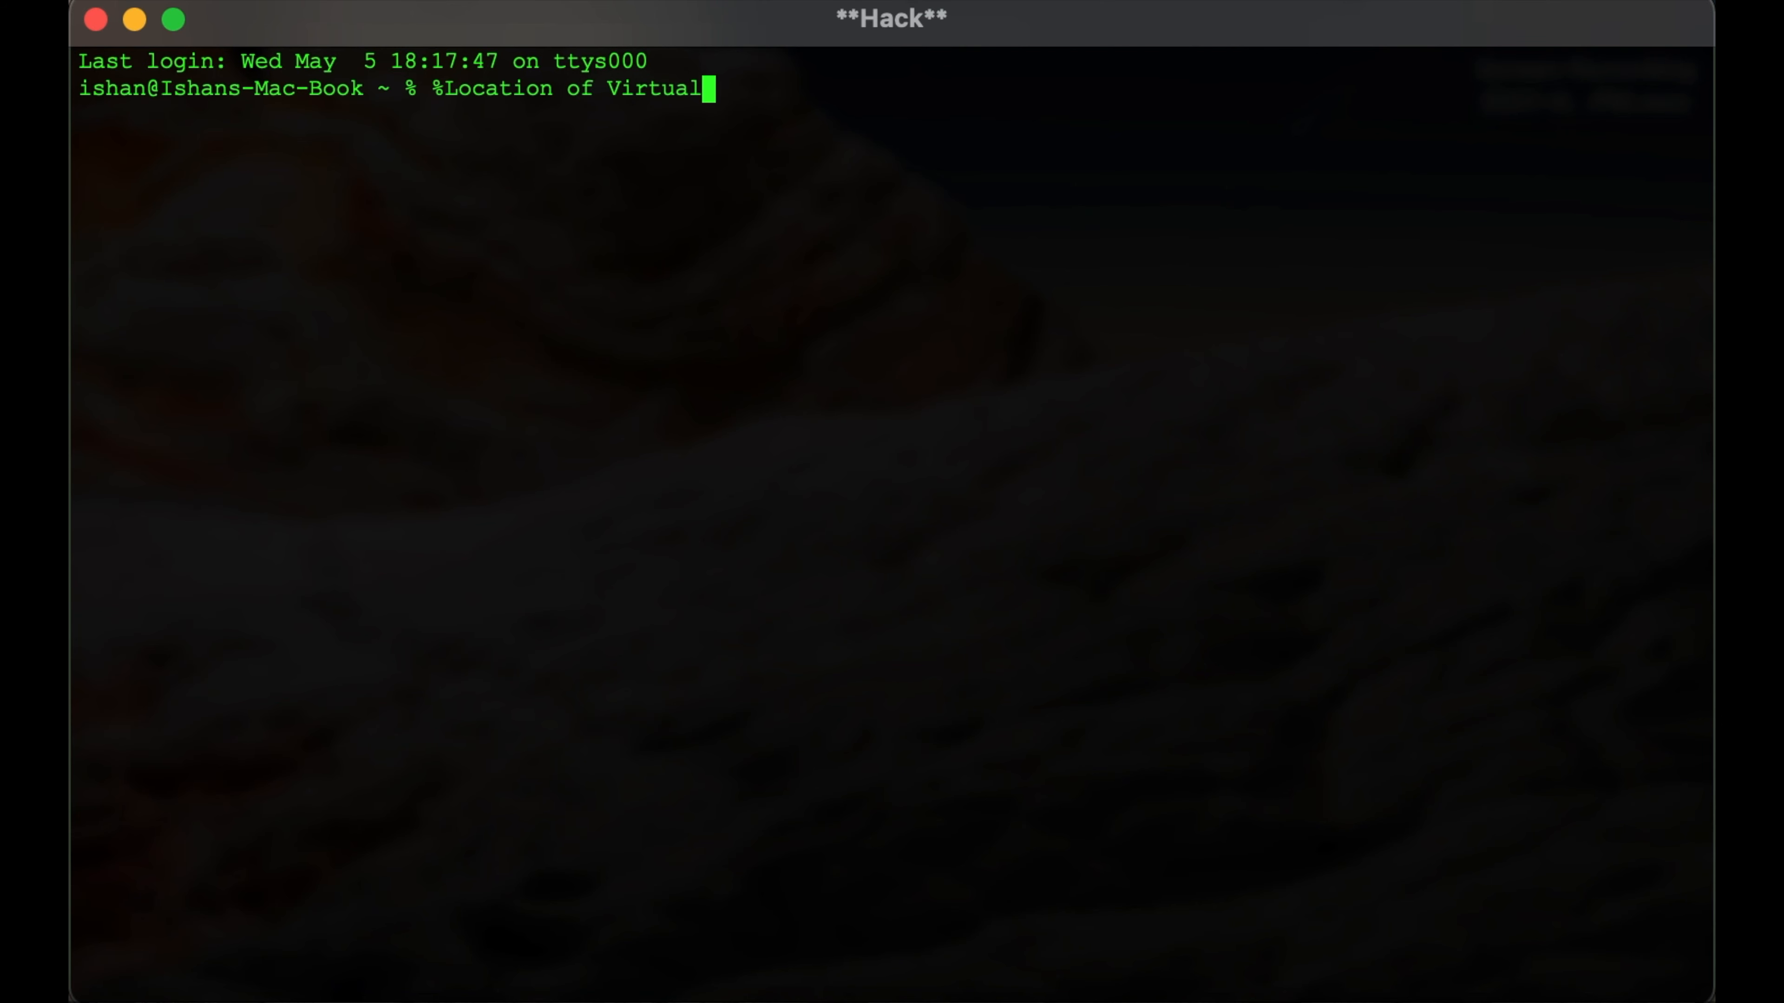
{"action": "type", "text": " box"}
{"action": "key", "text": "BackSpace"}
{"action": "key", "text": "BackSpace"}
{"action": "key", "text": "BackSpace"}
{"action": "key", "text": "BackSpace"}
{"action": "key", "text": "BackSpace"}
{"action": "key", "text": "BackSpace"}
{"action": "key", "text": "BackSpace"}
{"action": "key", "text": "BackSpace"}
{"action": "key", "text": "BackSpace"}
{"action": "key", "text": "BackSpace"}
{"action": "key", "text": "BackSpace"}
{"action": "key", "text": "BackSpace"}
{"action": "key", "text": "BackSpace"}
{"action": "key", "text": "BackSpace"}
{"action": "key", "text": "BackSpace"}
{"action": "key", "text": "BackSpace"}
{"action": "key", "text": "BackSpace"}
{"action": "key", "text": "BackSpace"}
{"action": "key", "text": "BackSpace"}
{"action": "key", "text": "BackSpace"}
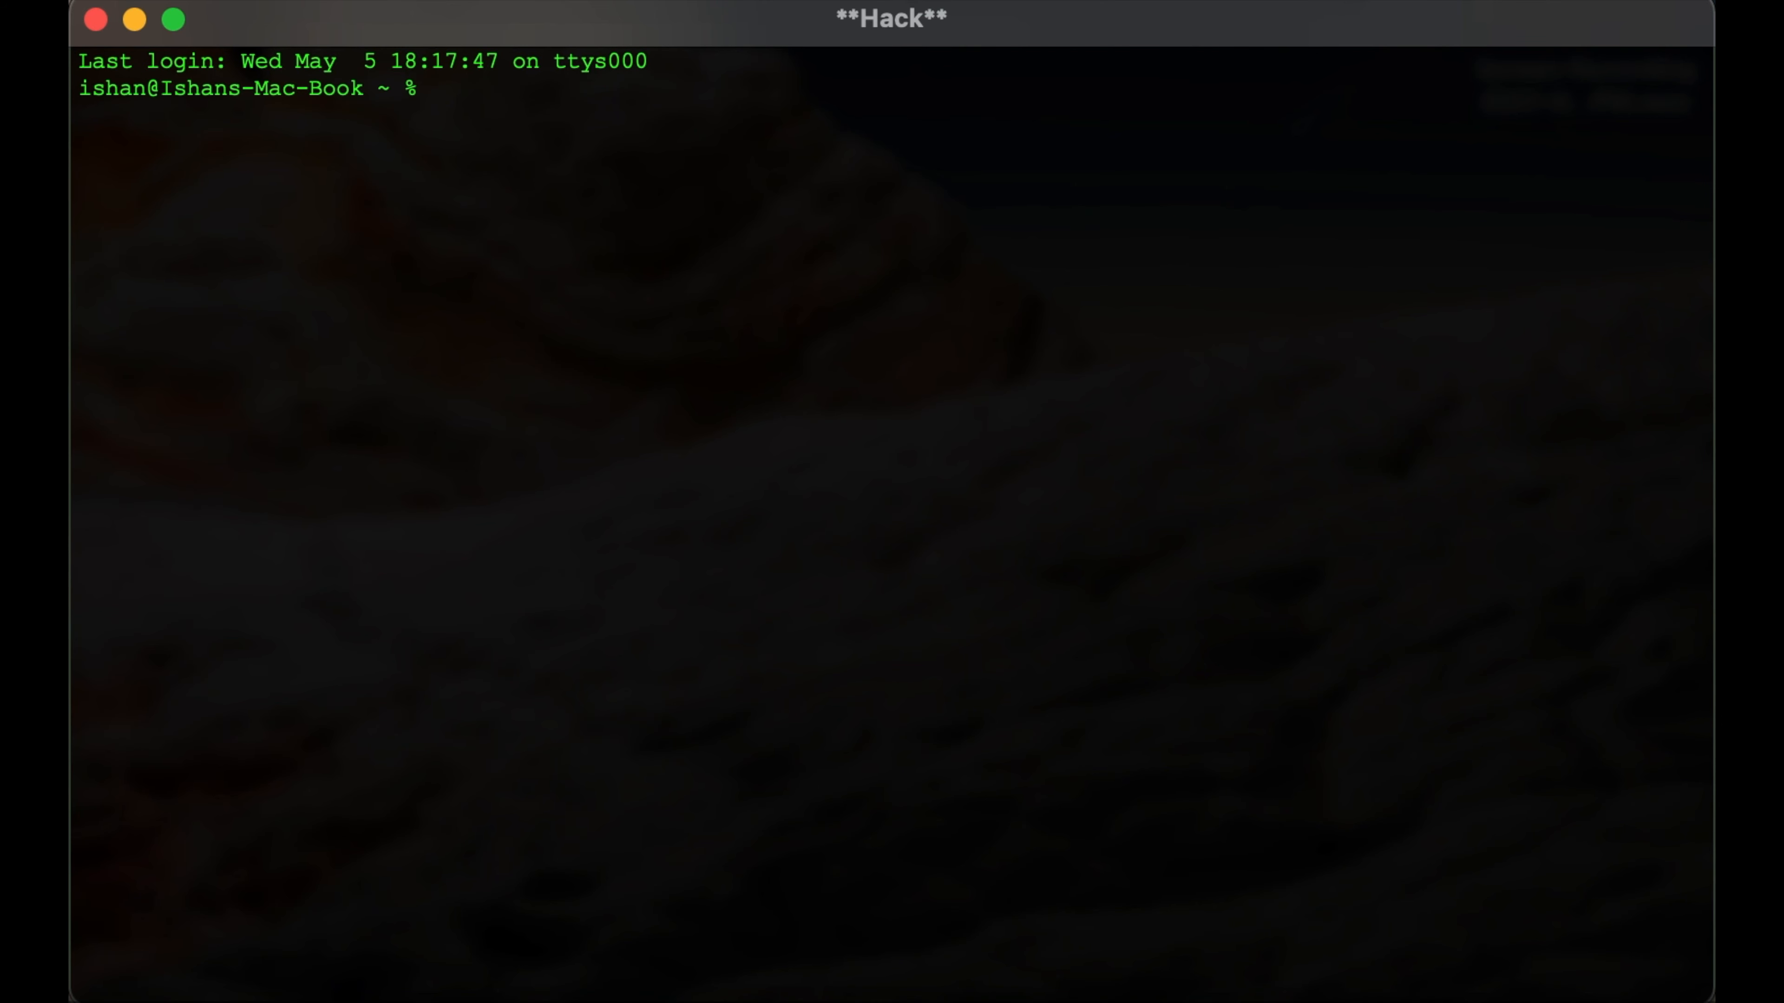
- Change the working directory to /Applications/NoxAppPlayer.app/Contents/MacOS/BignoxVMS/VirtualBoxVMs
{"action": "type", "text": "cd"}
{"action": "type", "text": "/Applications/NoxAppPlayer.app/Contents/MacOS/BignoxVMS/VirtualBoxVMs"}
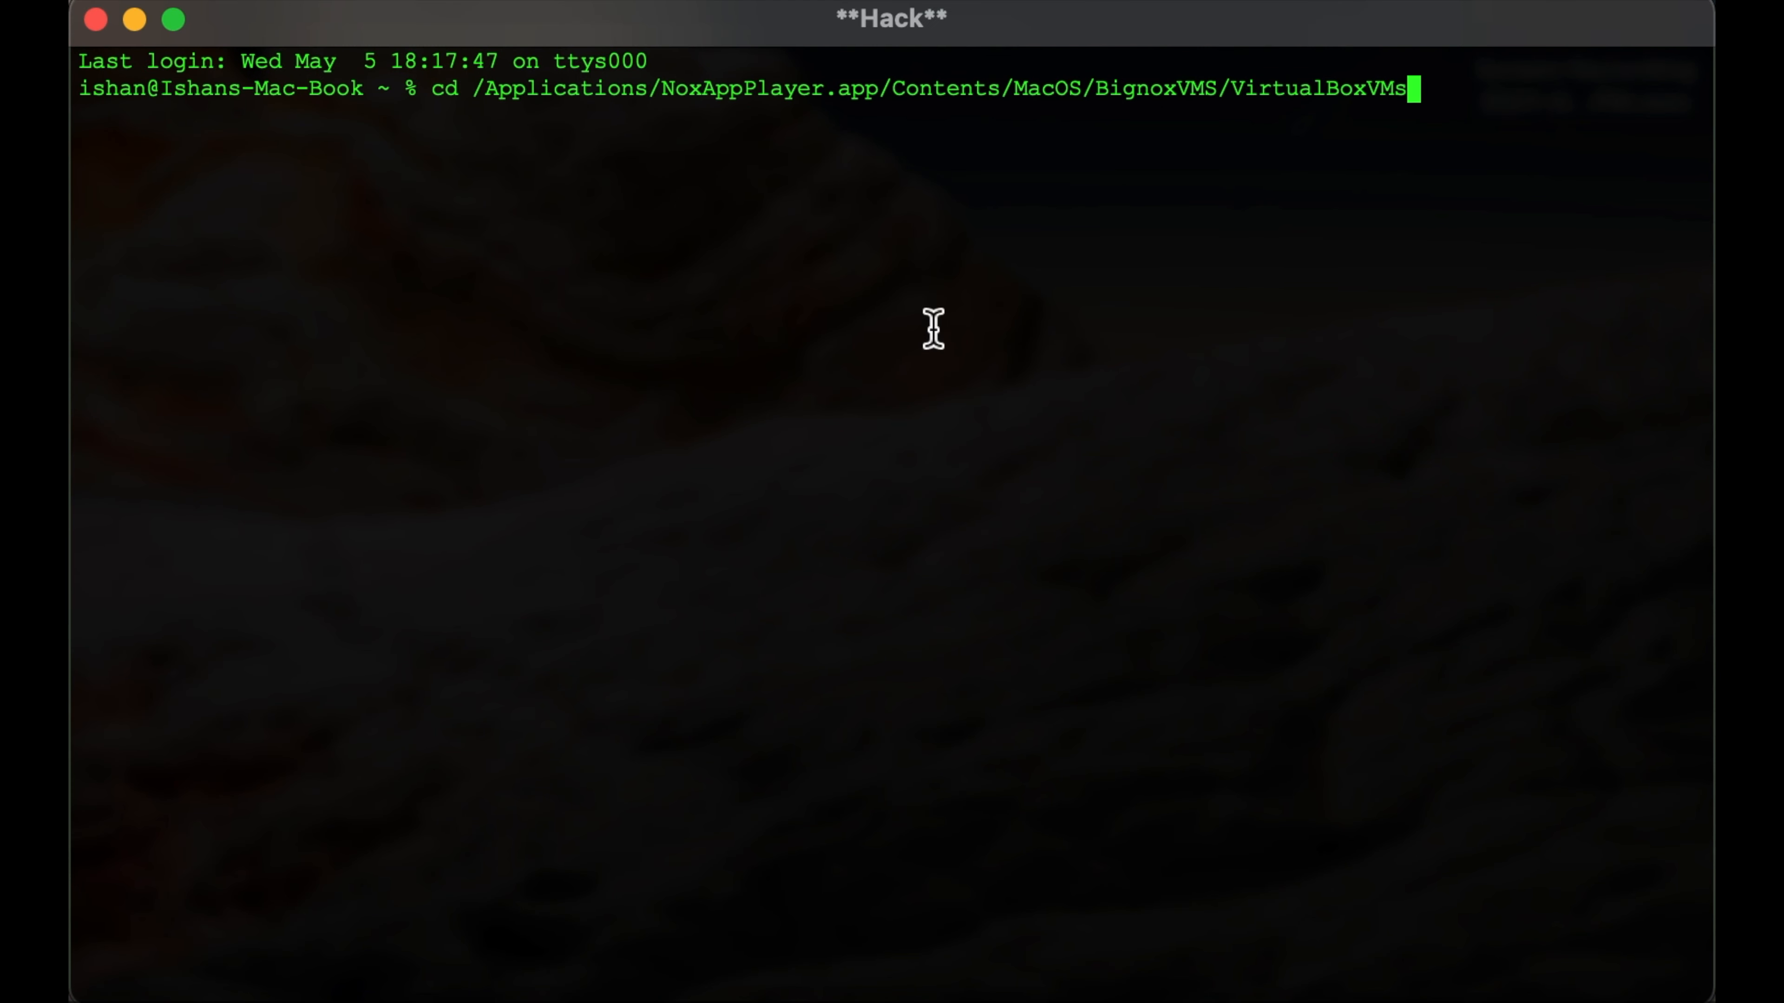
{"action": "key", "text": "Return"}
- Write a vboxmanage dhcpserver add command for network malfoy with server IP 10.38.1.1, lower IP 10.38.1.110, upper IP 10.38.1.120 and netmask 255.255.255.0
{"action": "type", "text": "vbox"}
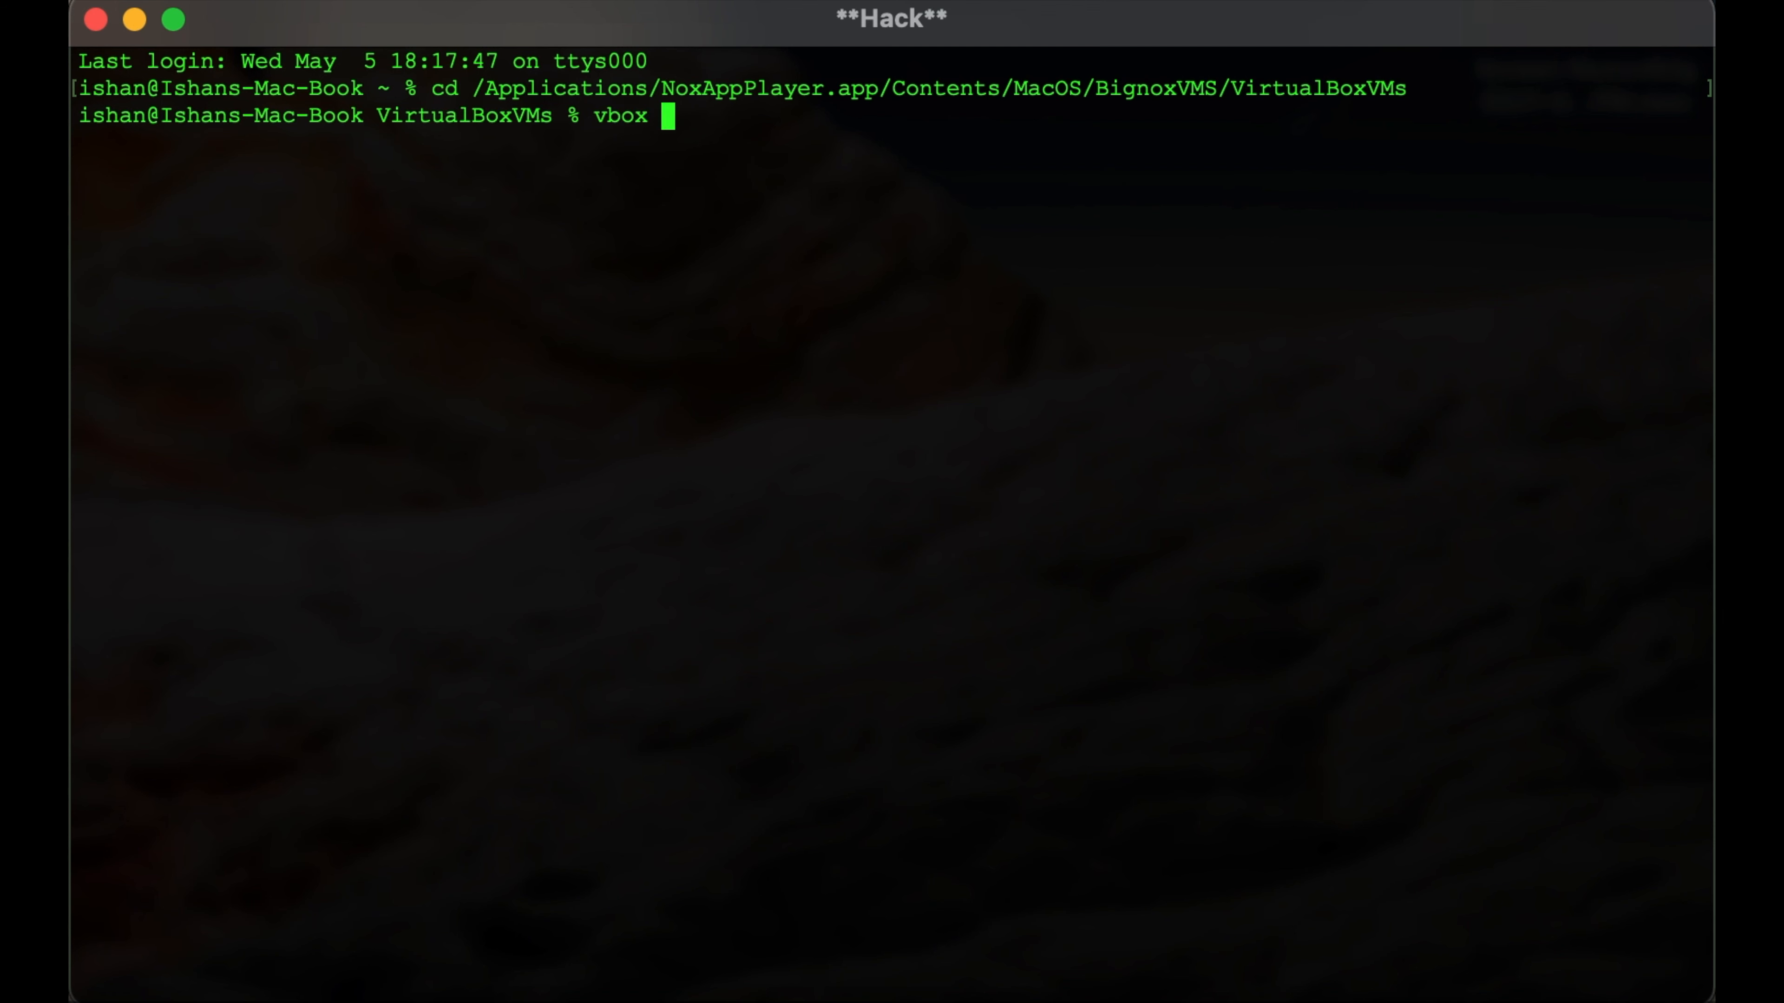
{"action": "type", "text": "manage dhcpserver add "}
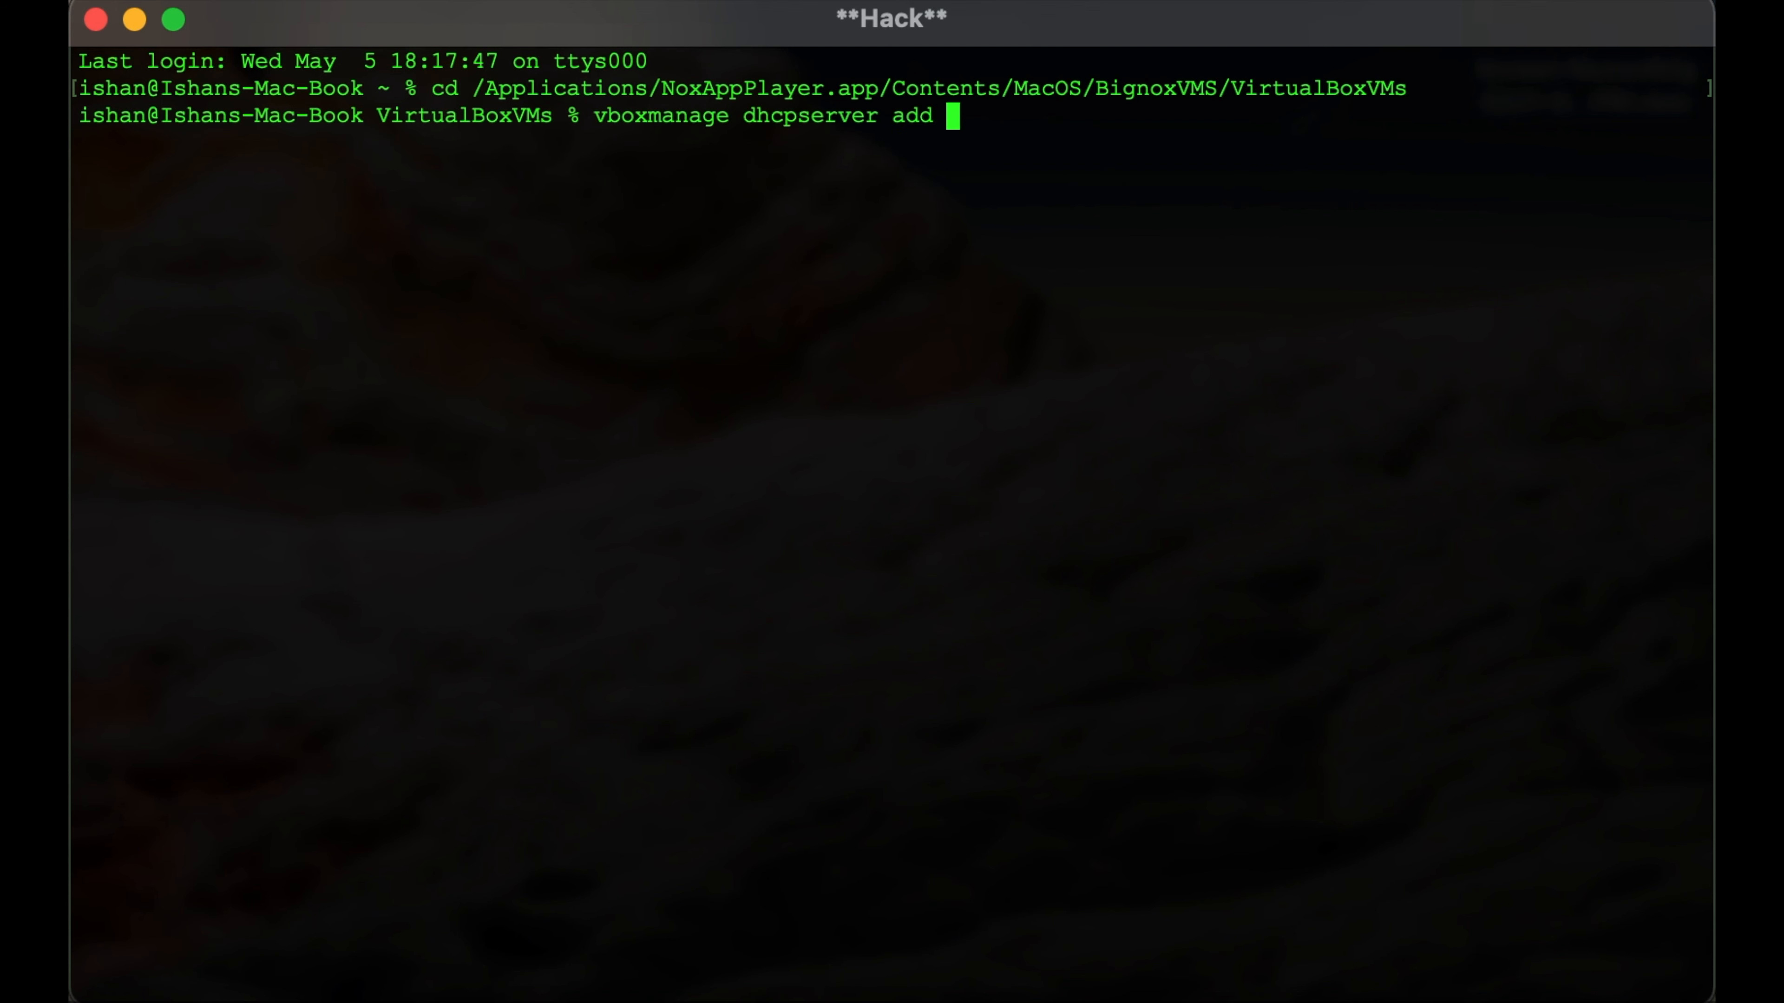
{"action": "type", "text": "--network="}
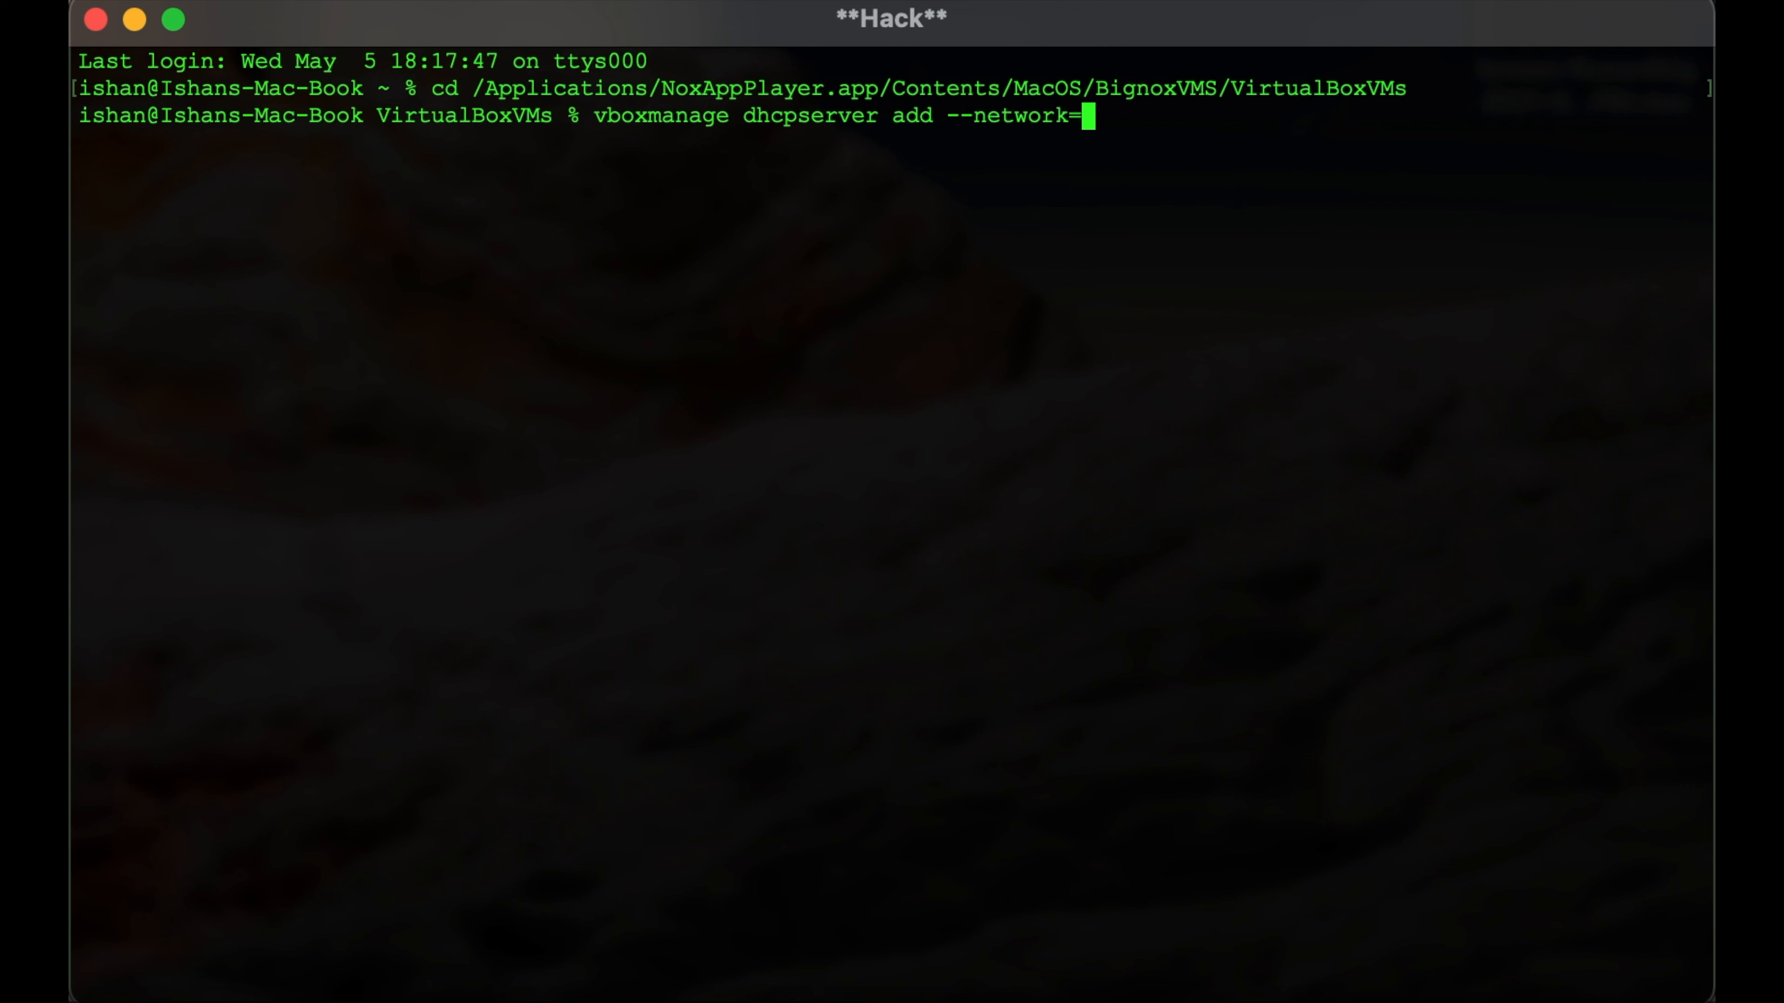
{"action": "type", "text": "malfoy --server"}
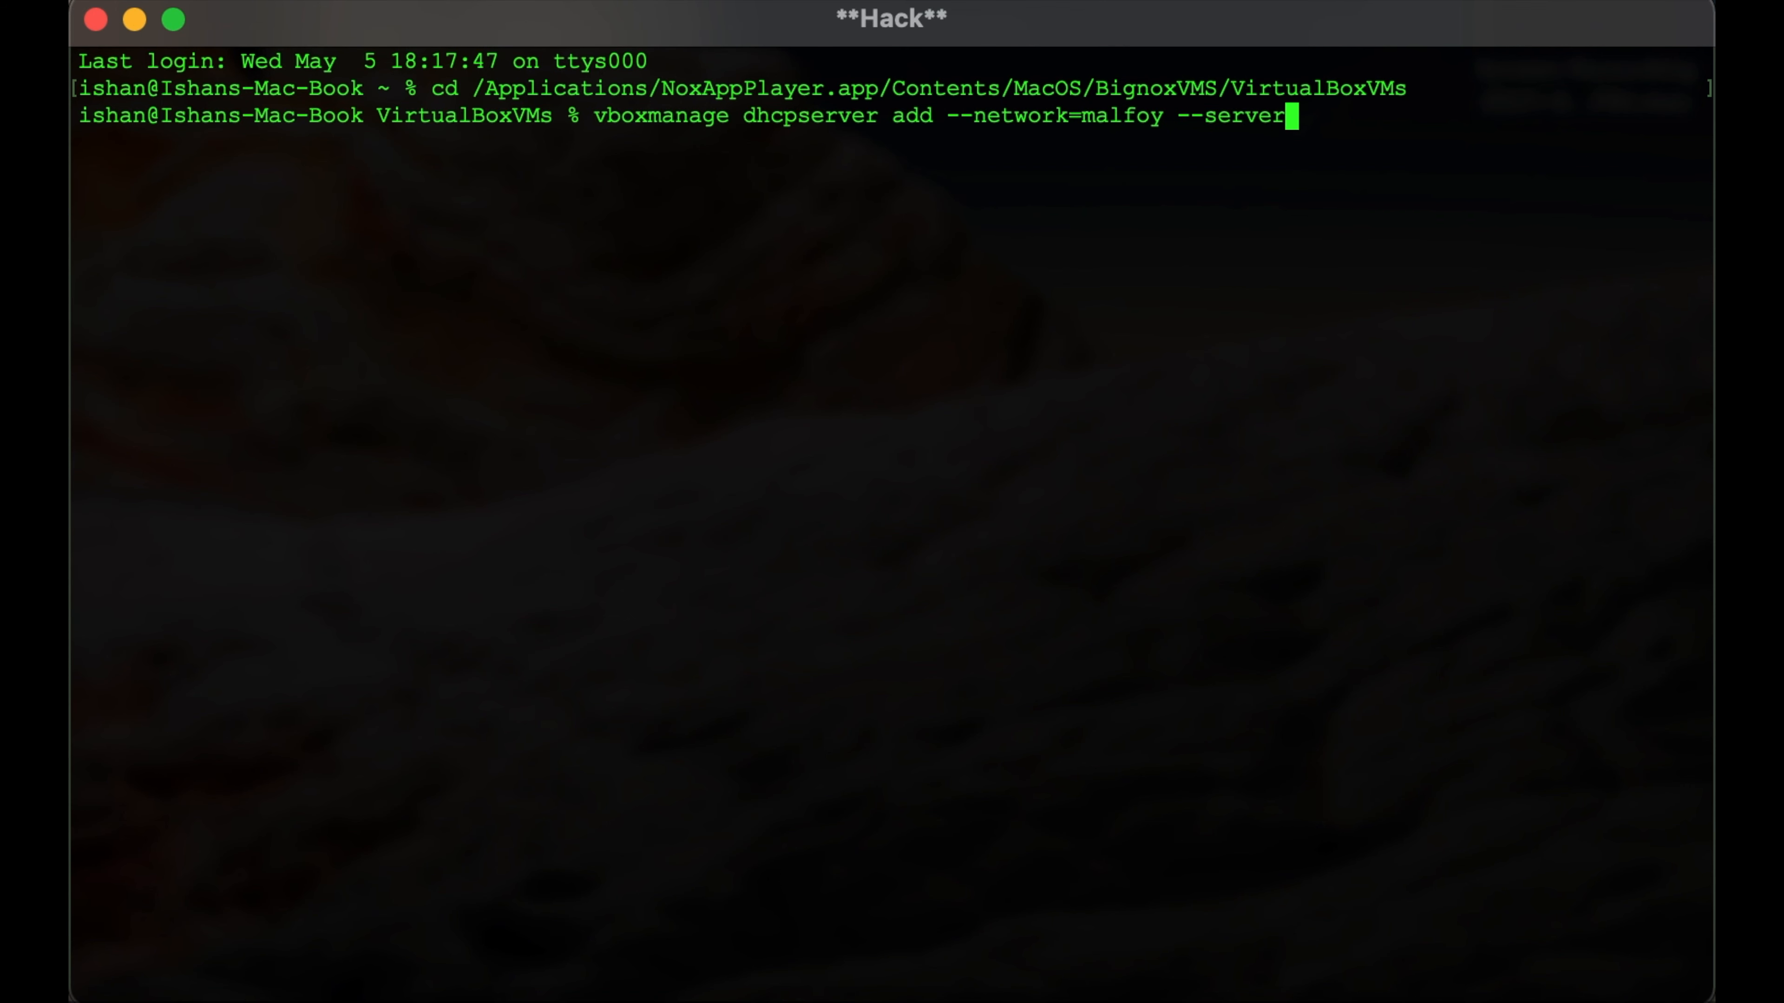
{"action": "type", "text": "-ip=10.38.1.1"}
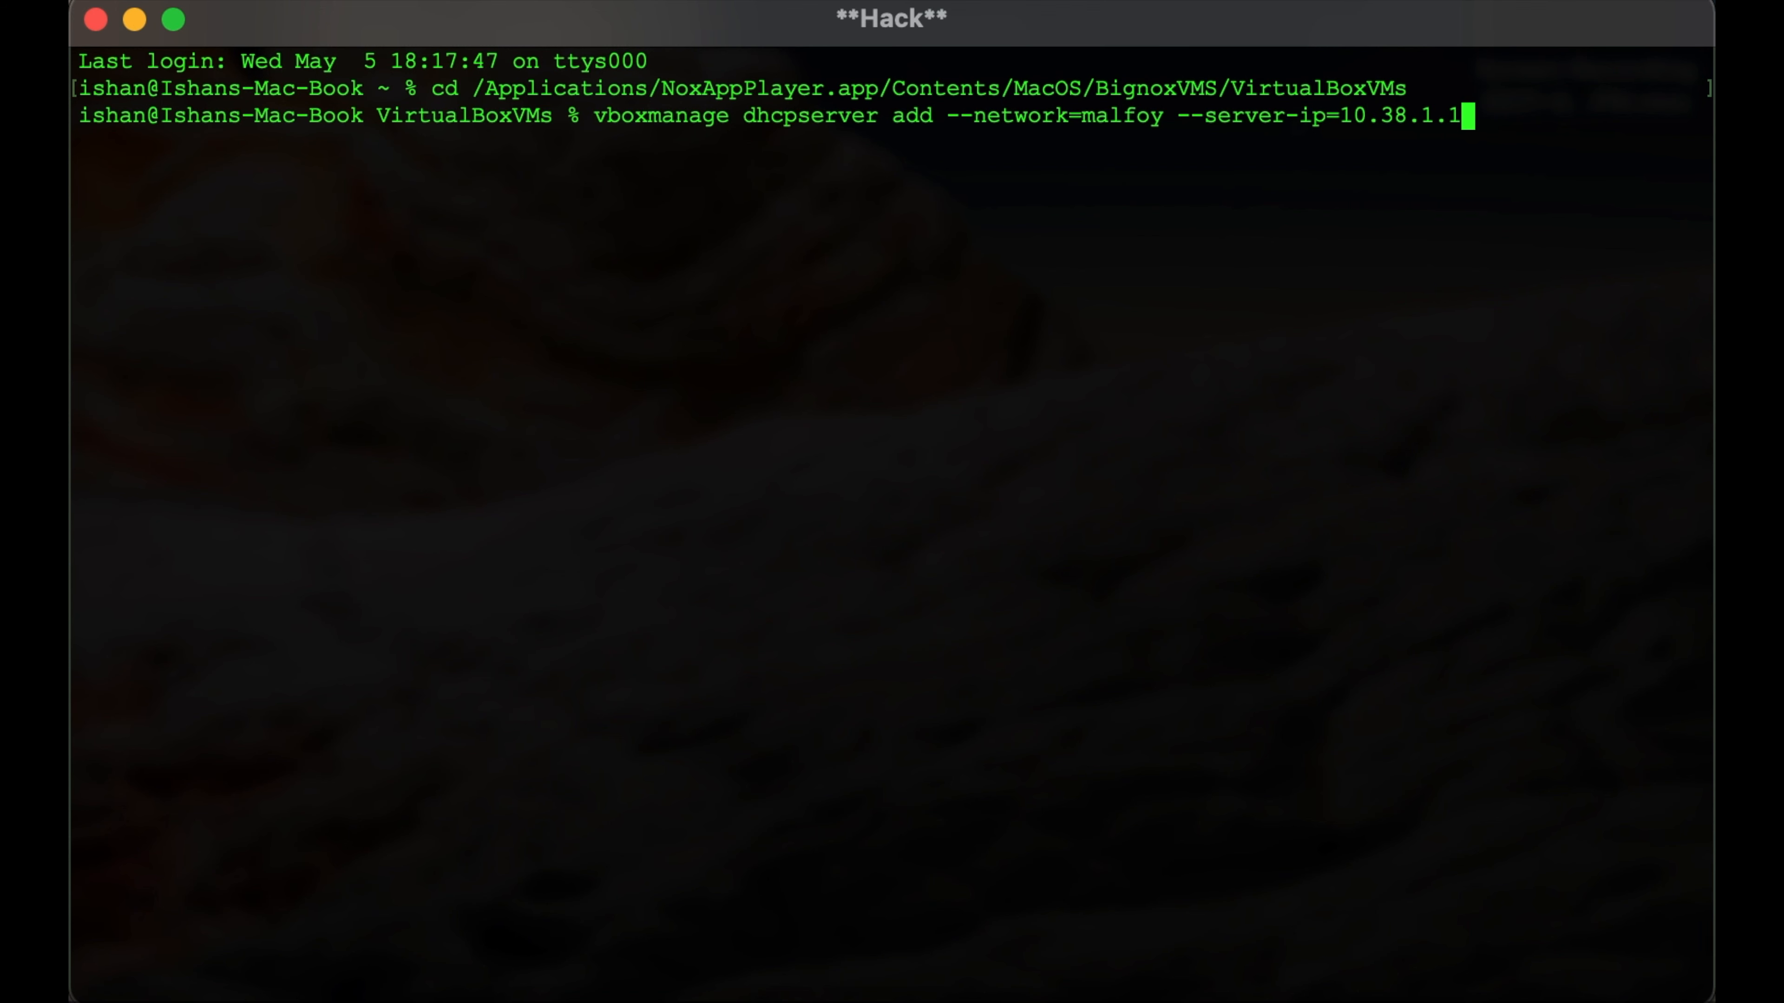
{"action": "type", "text": " --lower"}
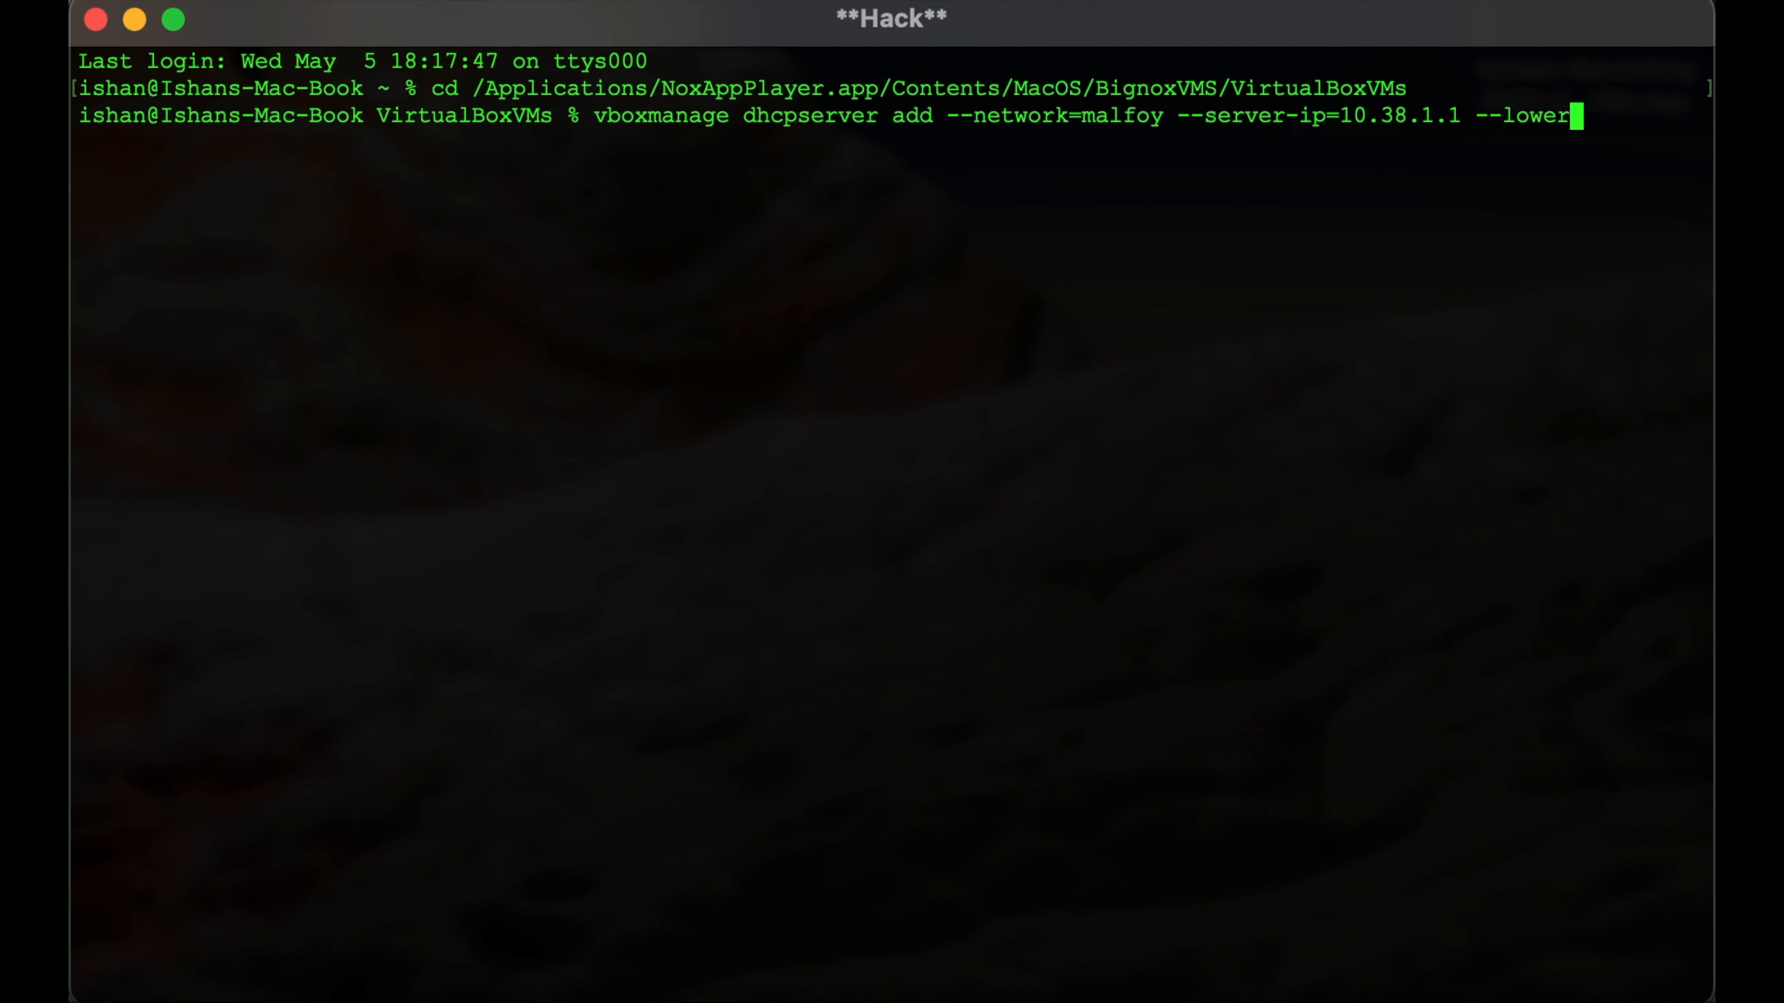
{"action": "type", "text": "-ip=10.38.1"}
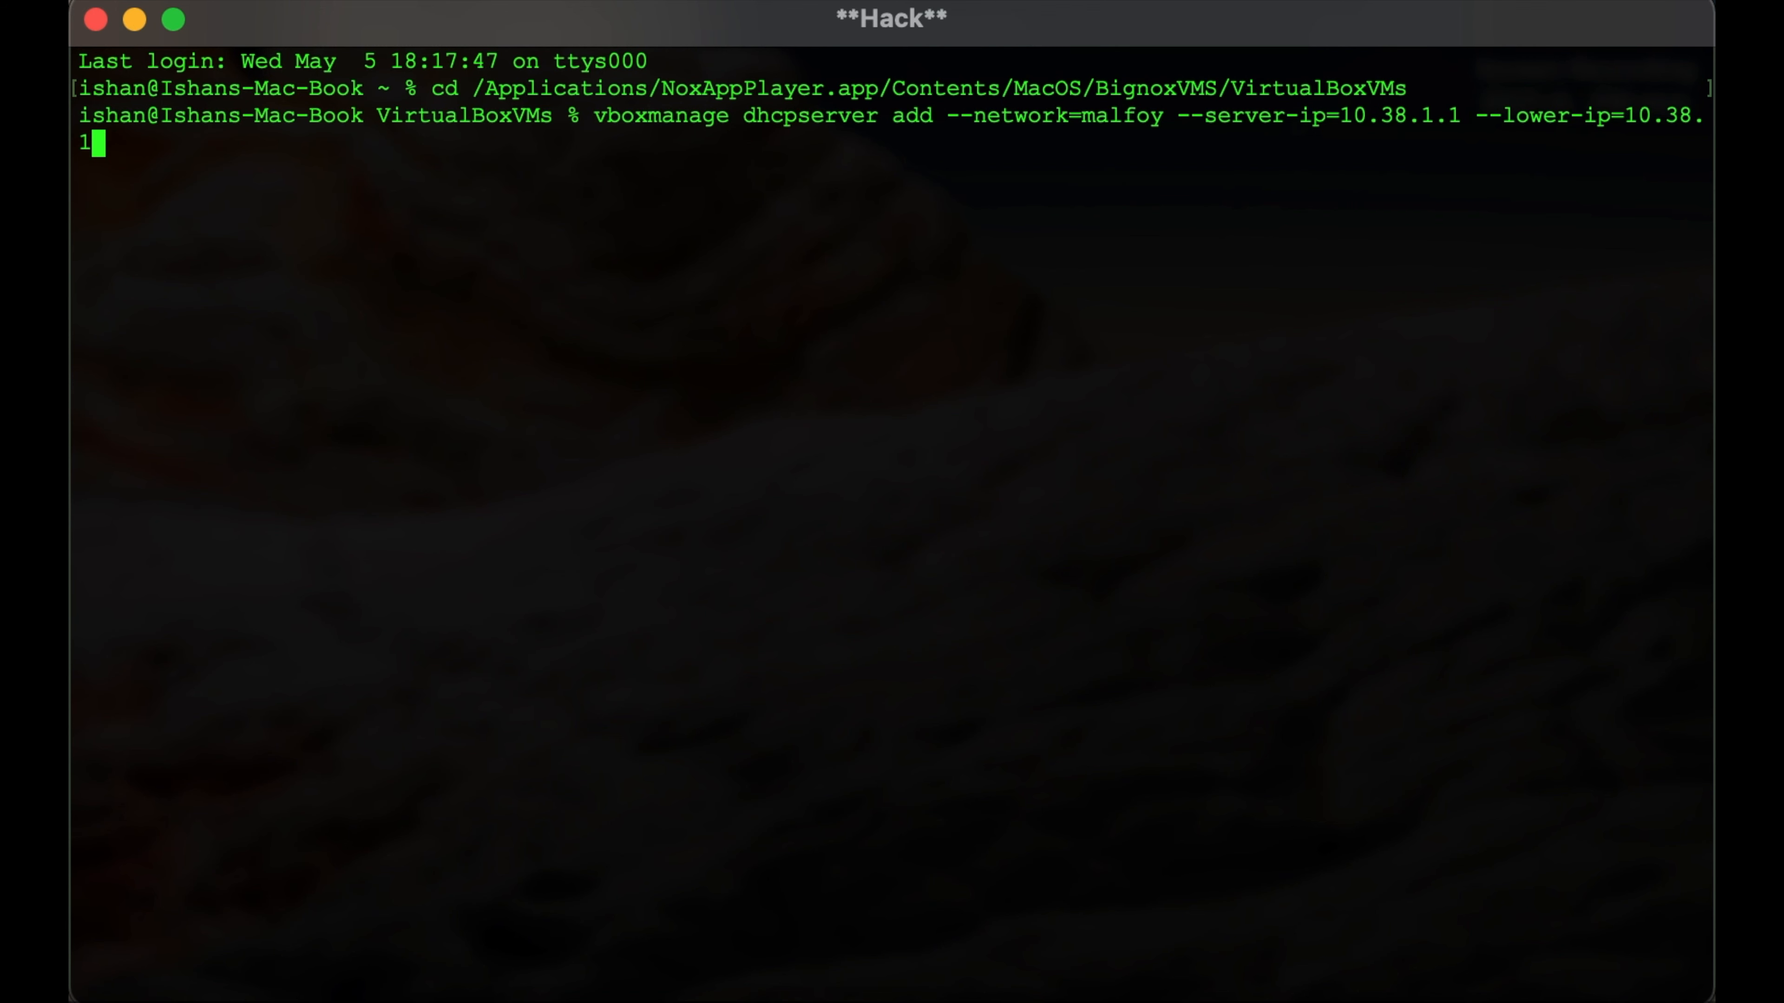
{"action": "type", "text": ".110 --upper"}
{"action": "key", "text": "BackSpace"}
{"action": "type", "text": "-ip"}
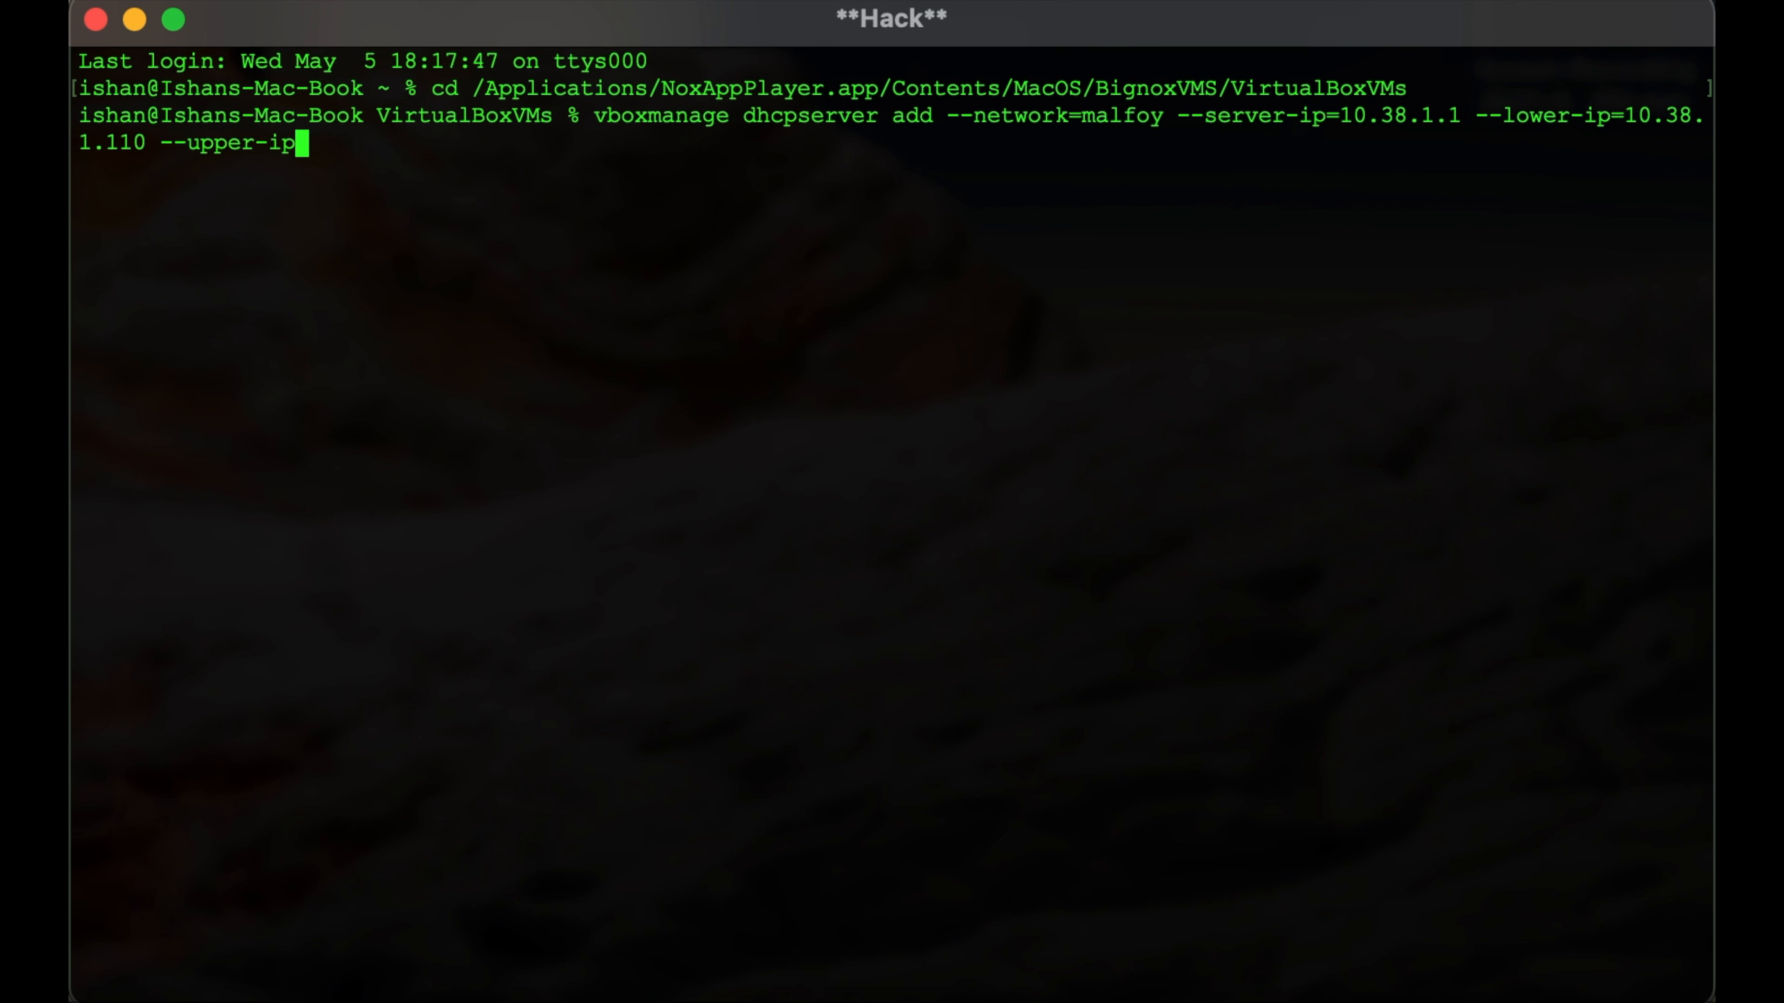
{"action": "type", "text": "=10.38.1.120"}
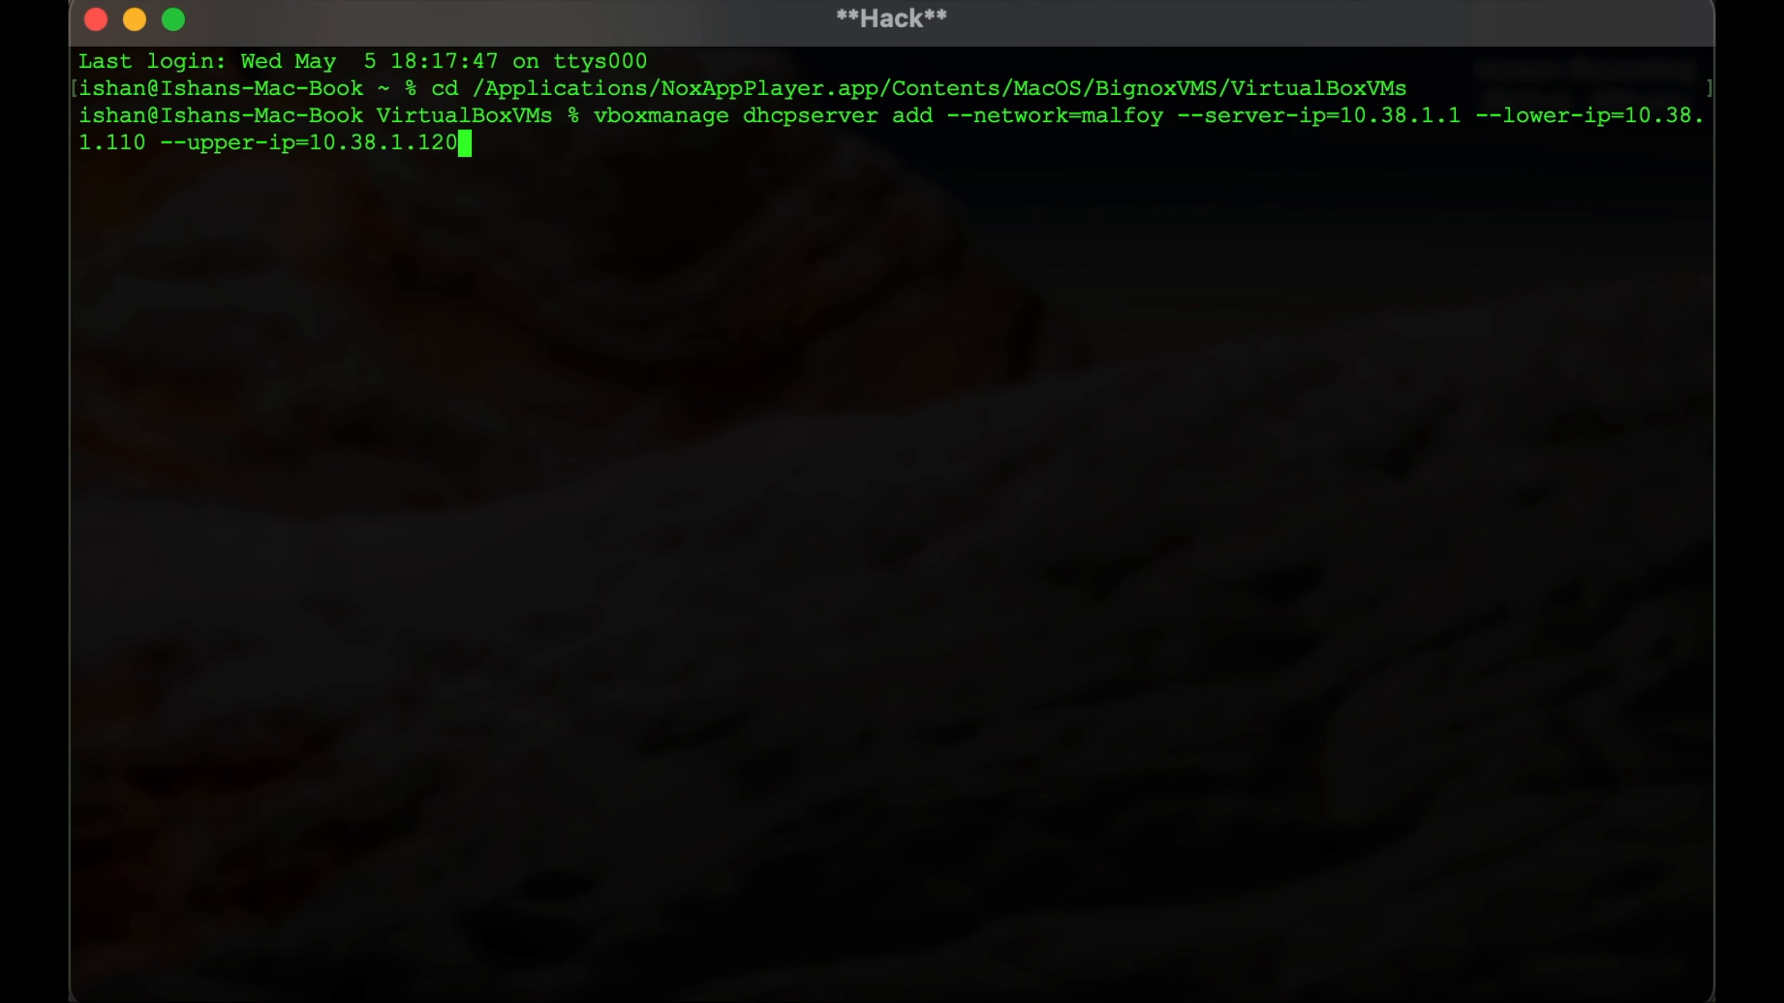
{"action": "type", "text": " --netmask="}
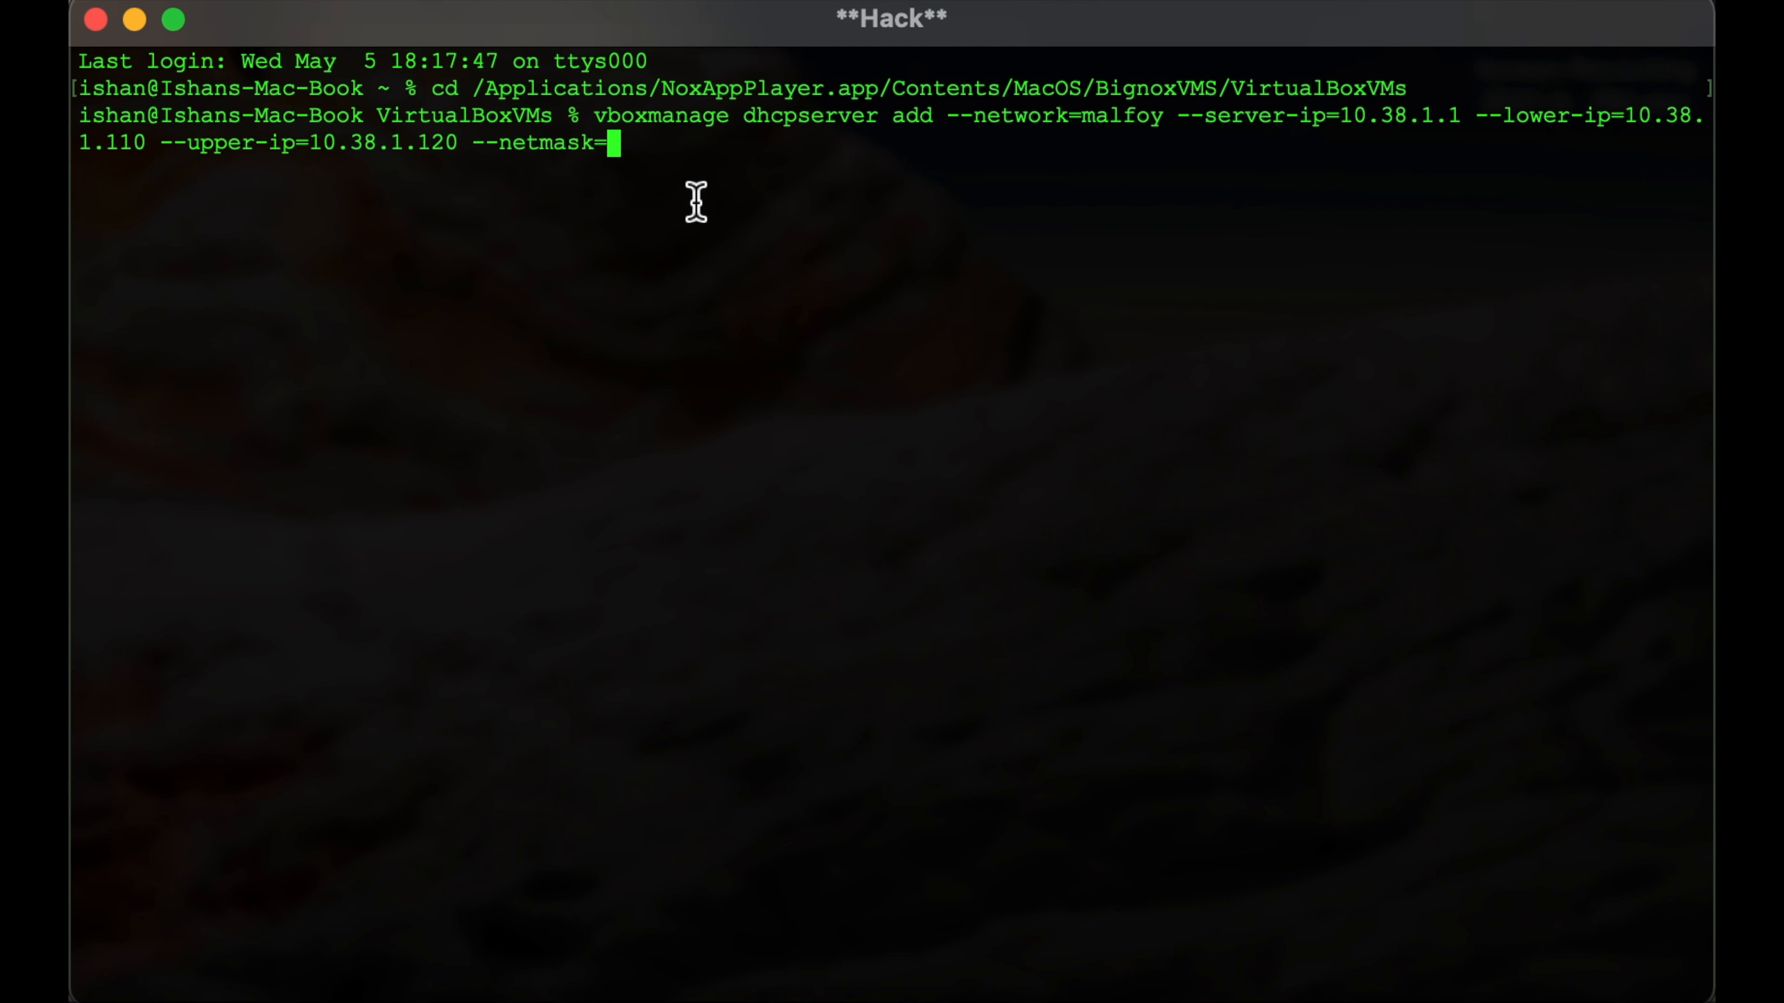
{"action": "type", "text": "255.255"}
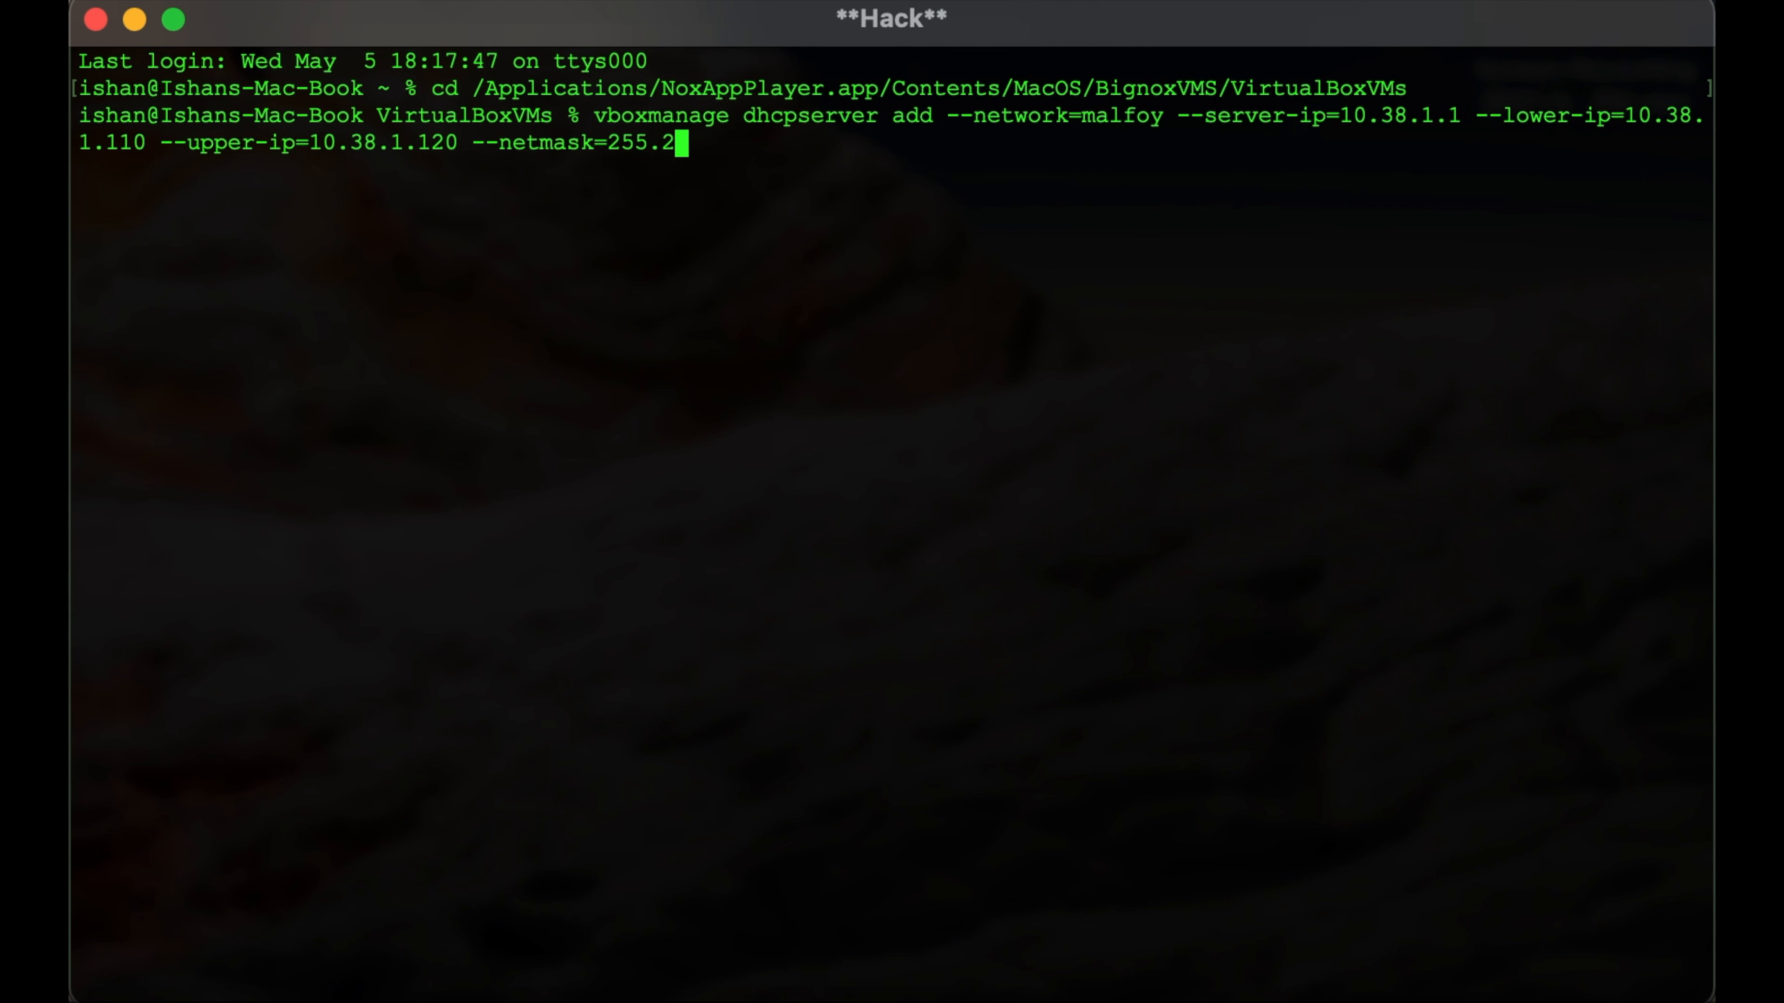
{"action": "type", "text": ".255.0"}
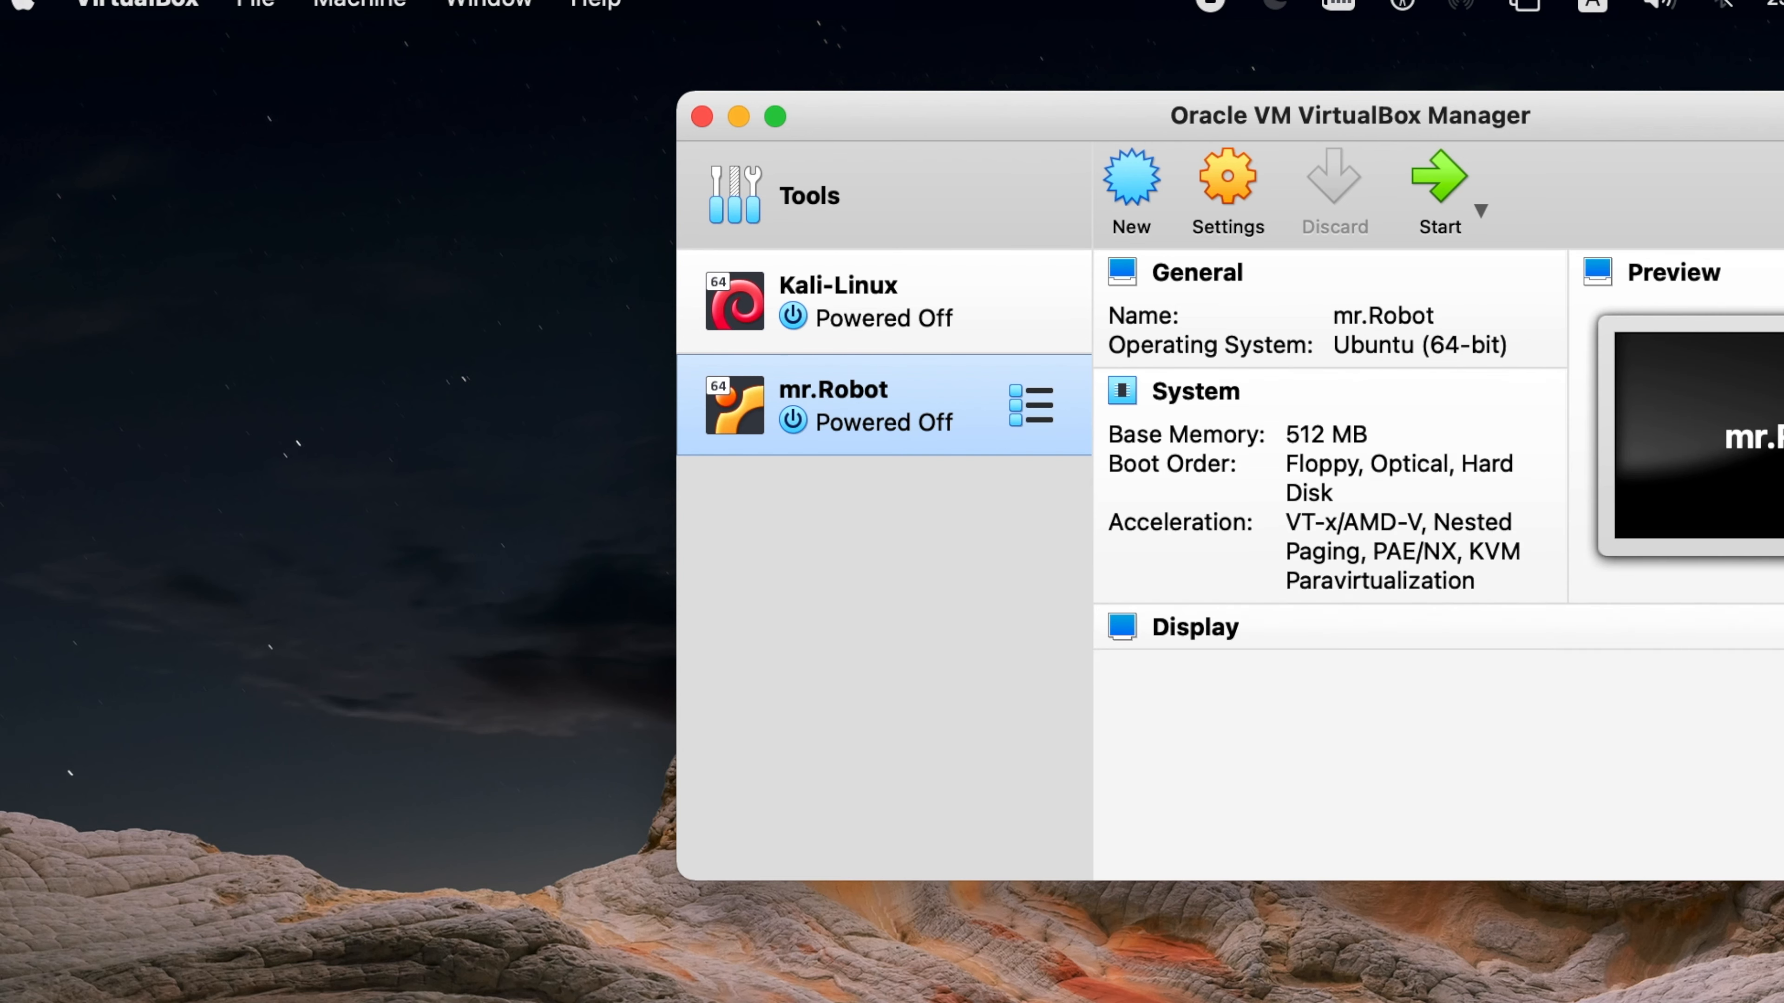
- Start the Kali-Linux virtual machine from VirtualBox Manager with a Normal Start
{"action": "left_click", "coordinate": [897, 302]}
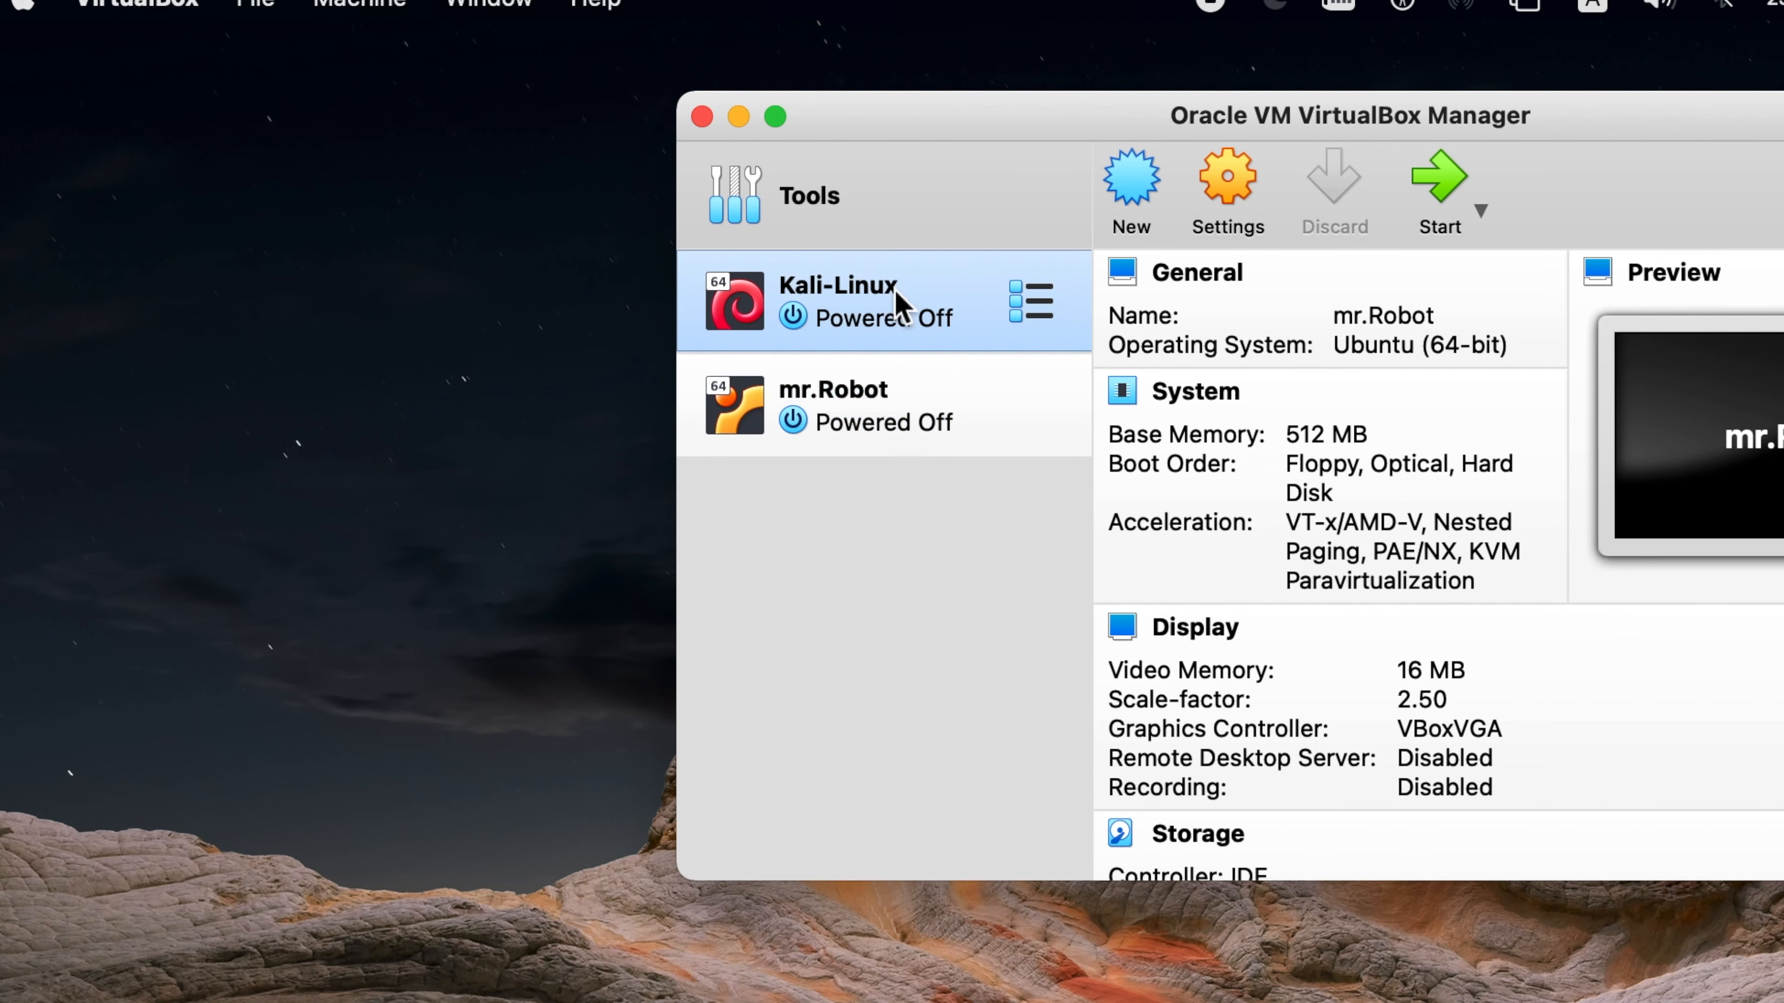
{"action": "right_click", "coordinate": [903, 307]}
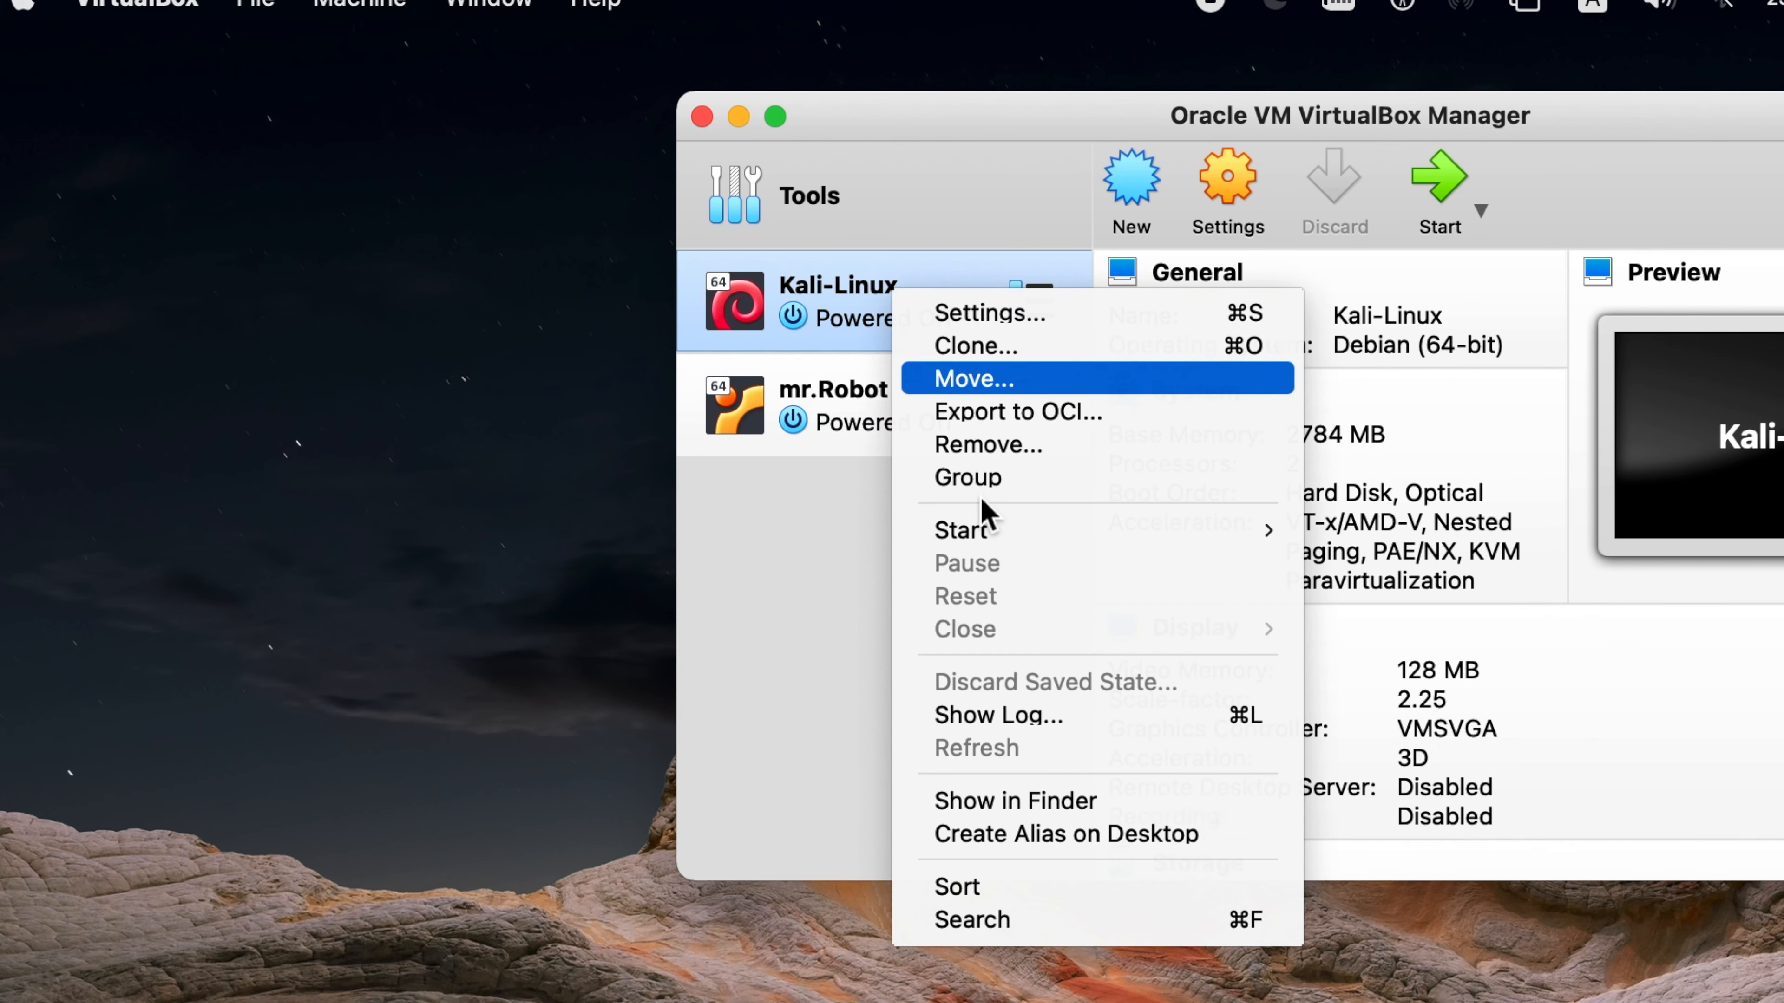
{"action": "mouse_move", "coordinate": [988, 530]}
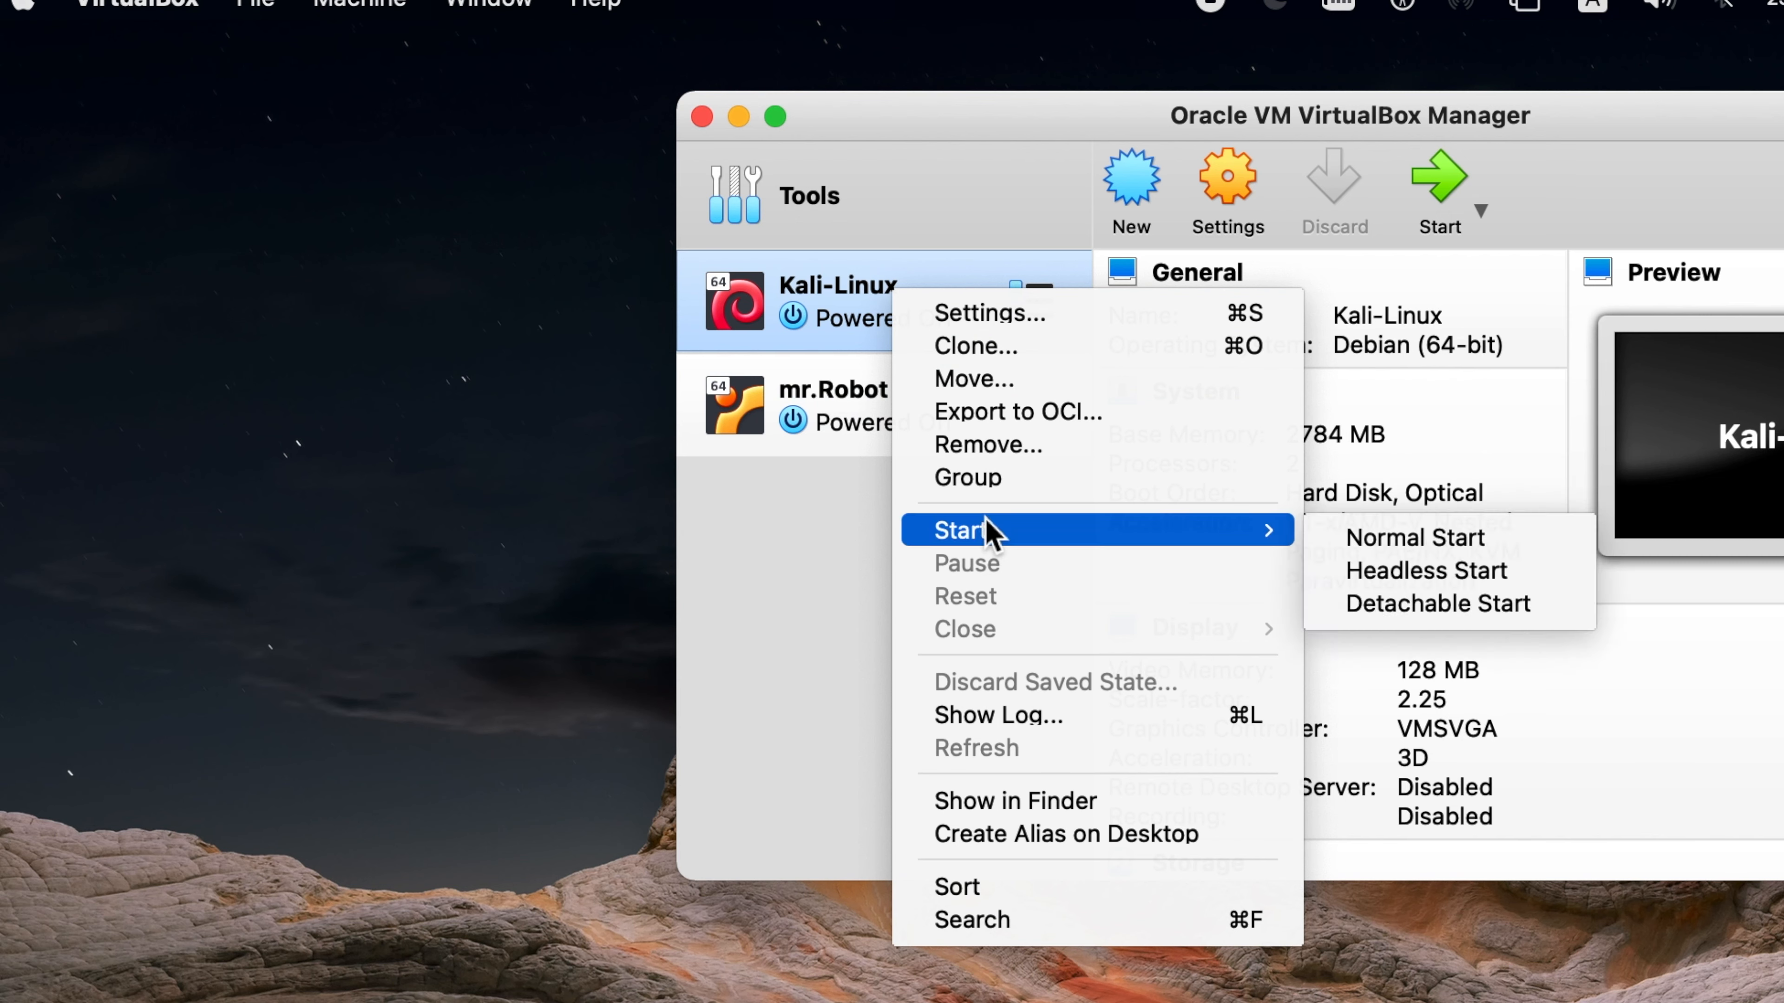
{"action": "left_click", "coordinate": [1343, 542]}
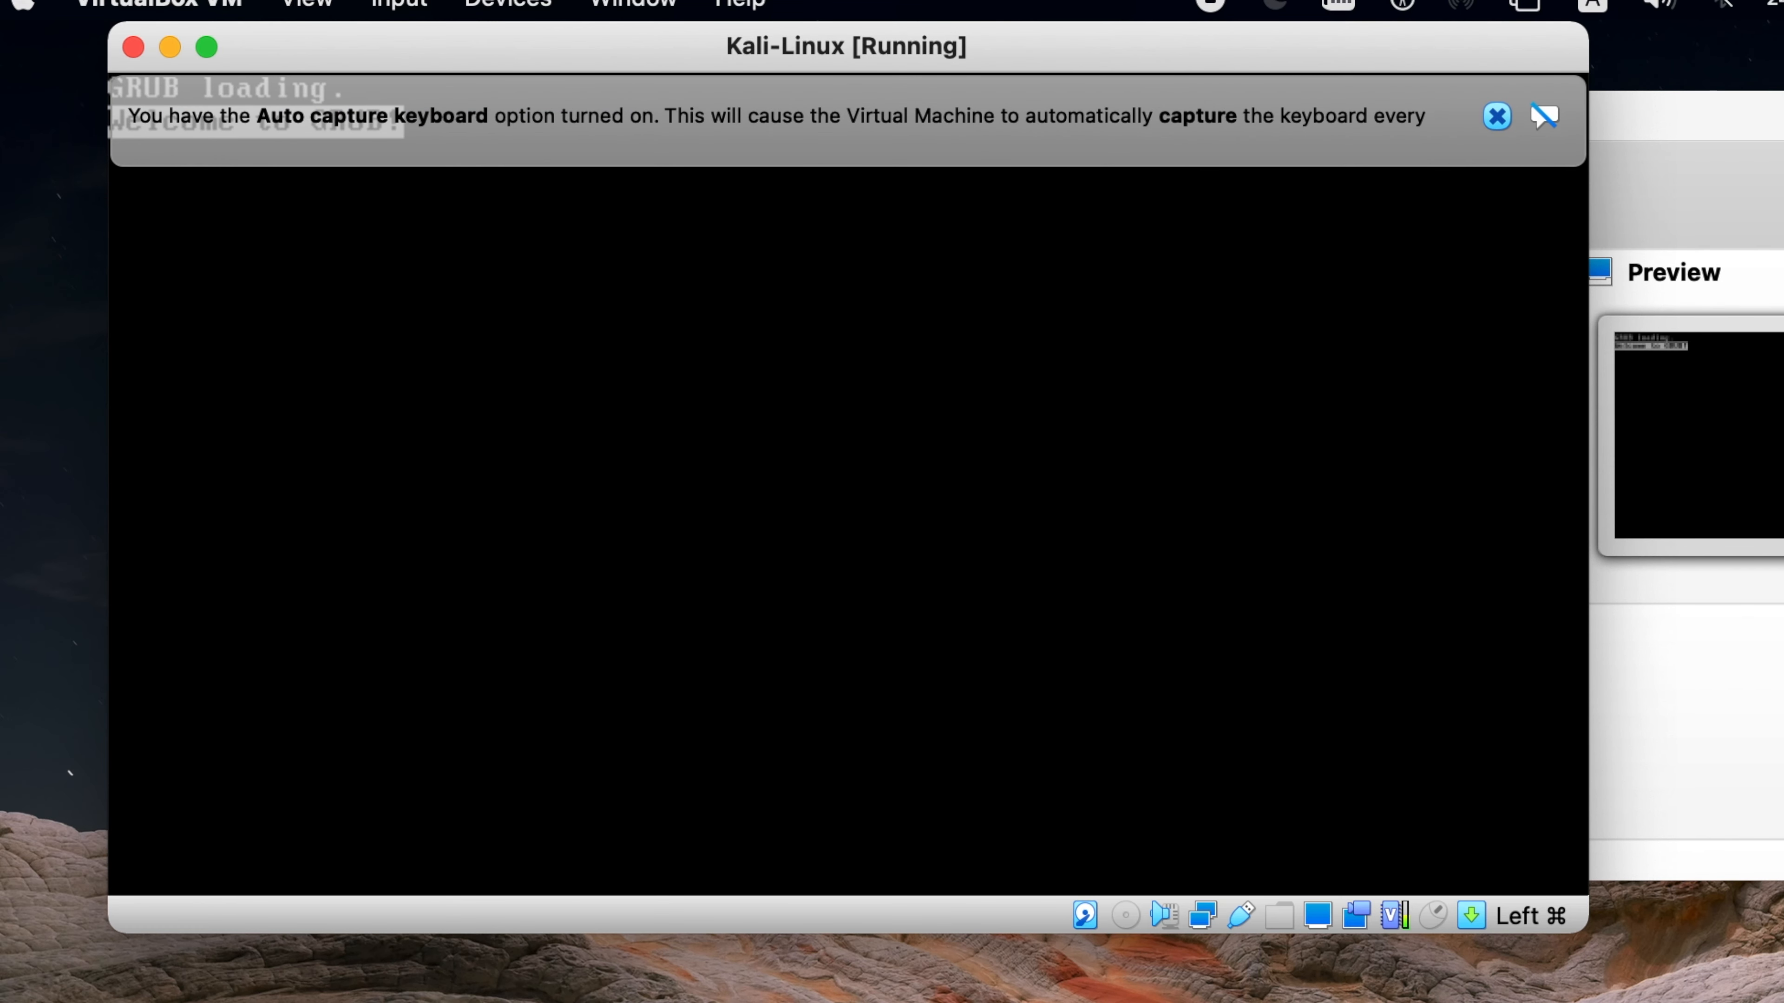
- Dismiss the auto capture keyboard and mouse pointer integration notices in the Kali-Linux machine window
{"action": "left_click", "coordinate": [1497, 116]}
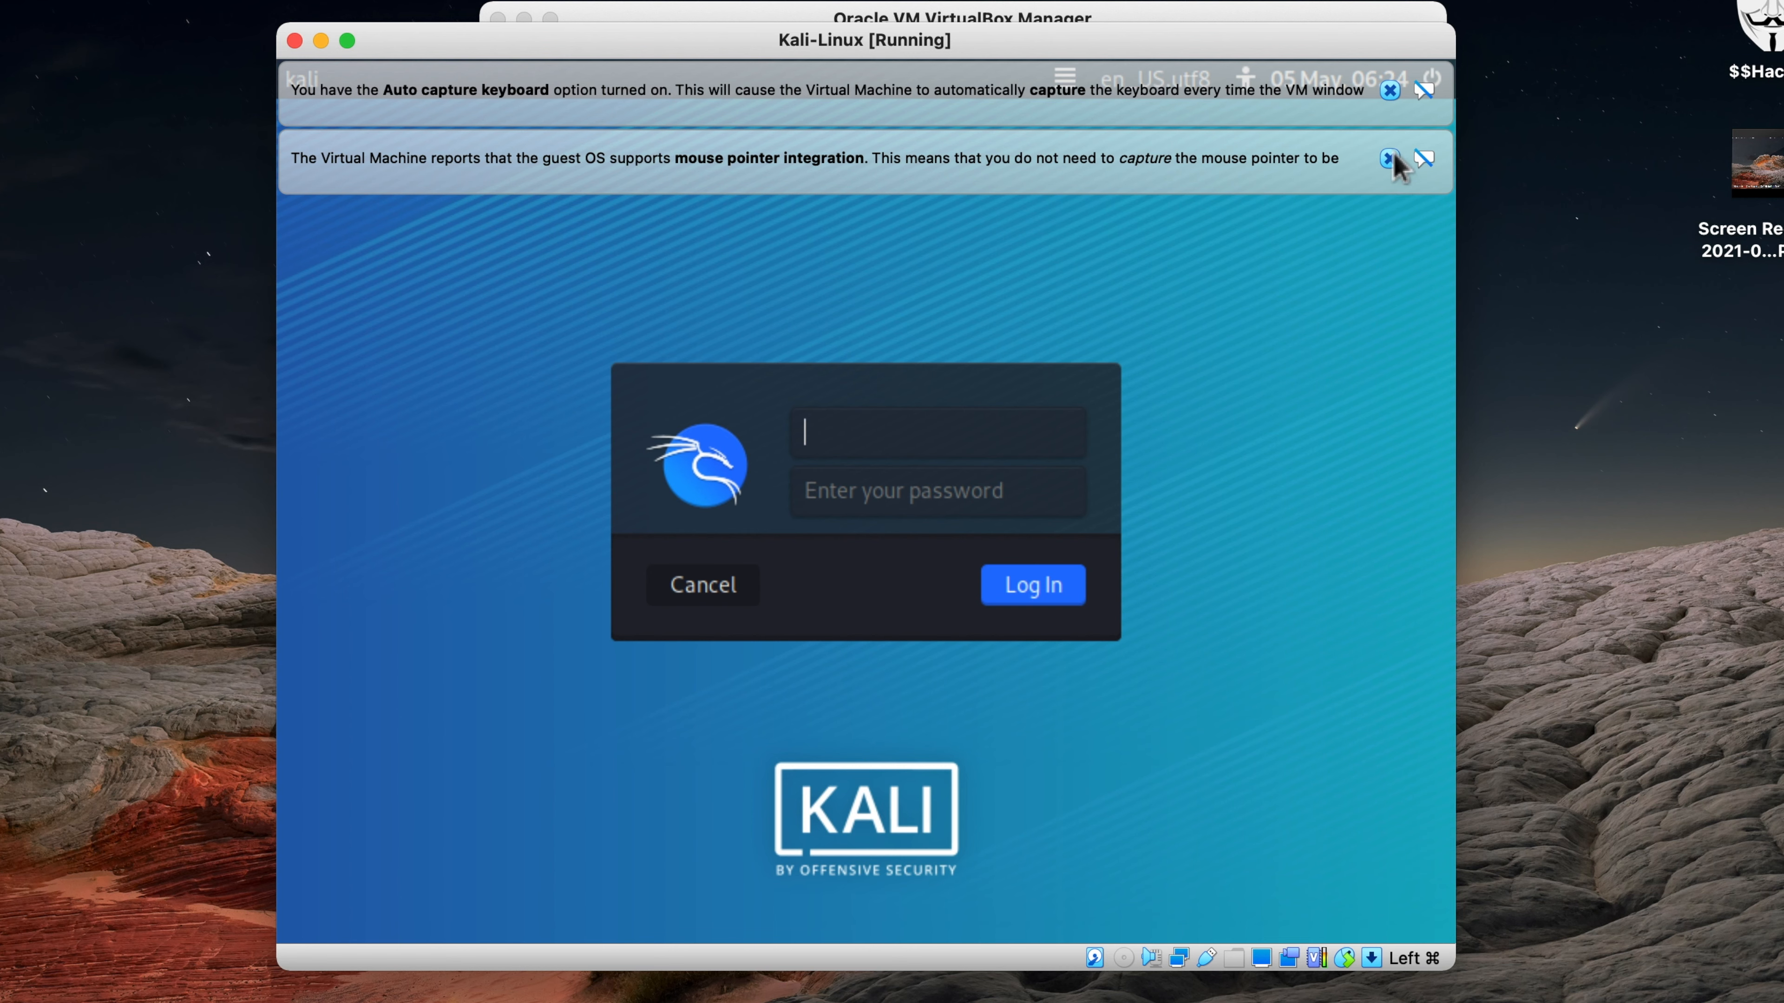
{"action": "left_click", "coordinate": [1391, 159]}
{"action": "left_click", "coordinate": [1390, 90]}
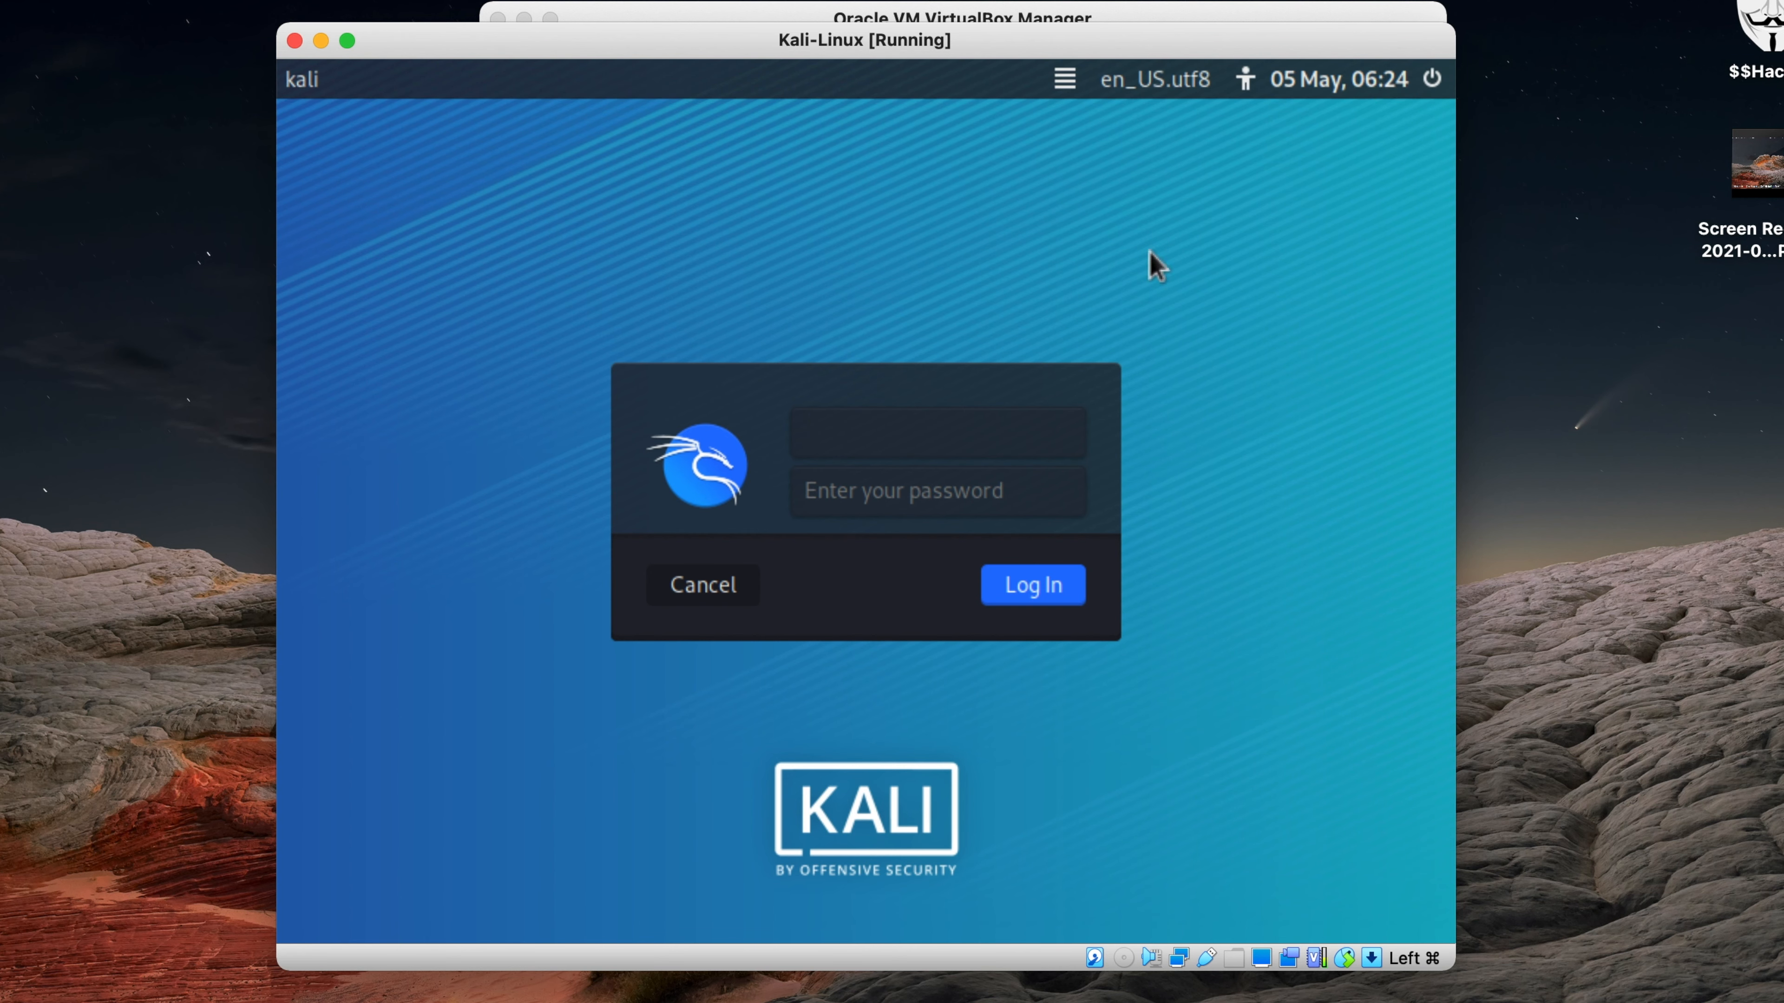
- Activate the username field on the Kali login screen
{"action": "left_click", "coordinate": [887, 451]}
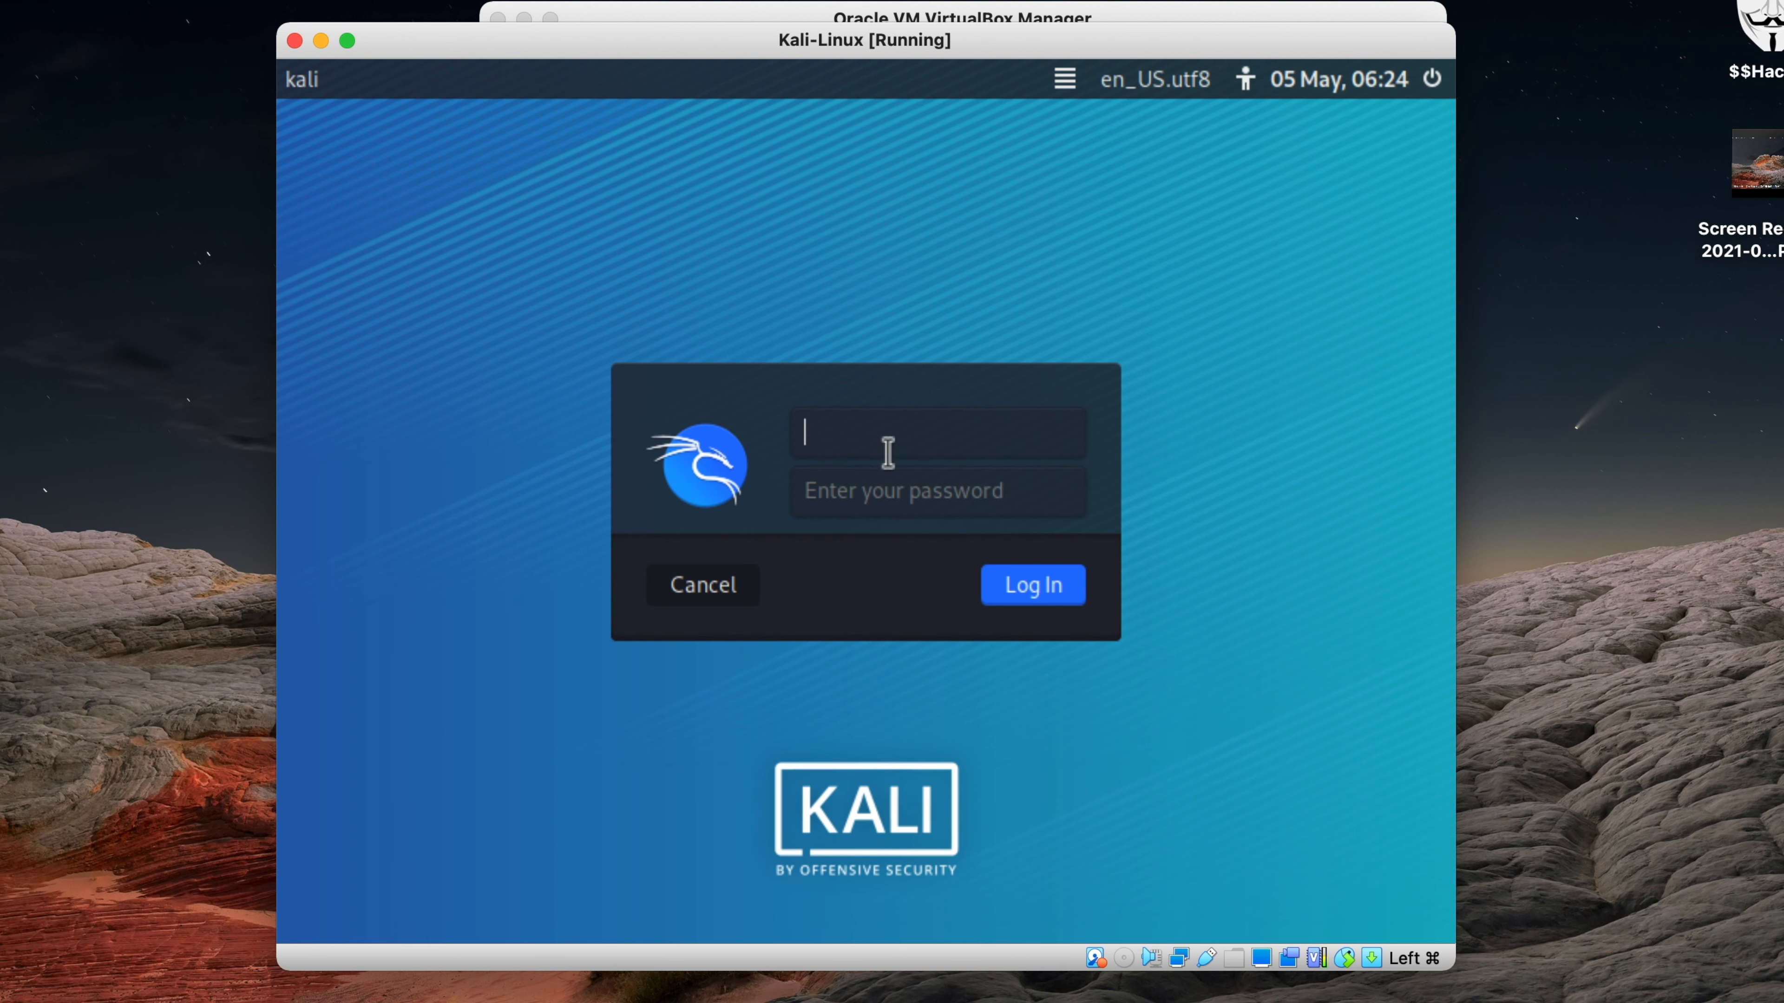